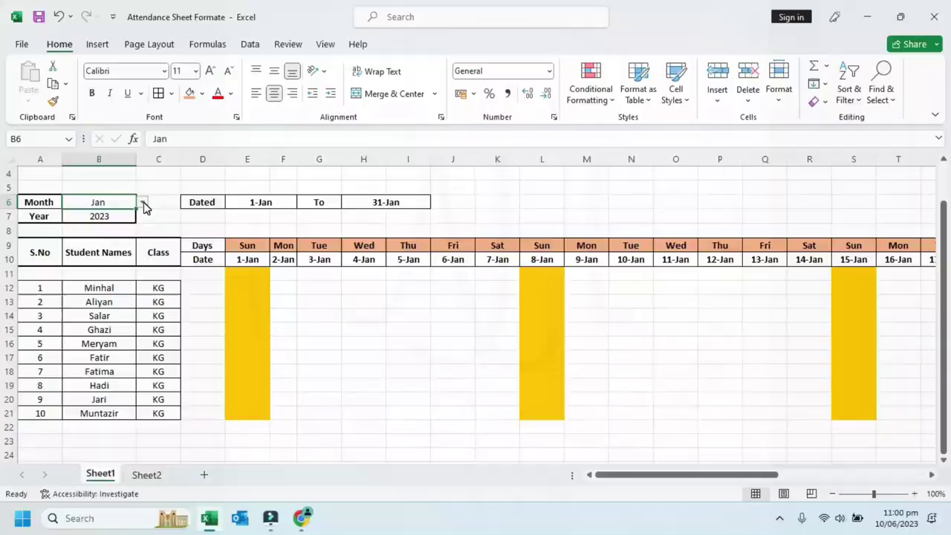
Step: Open the Month dropdown on cell B6 to show the month choices
click(142, 202)
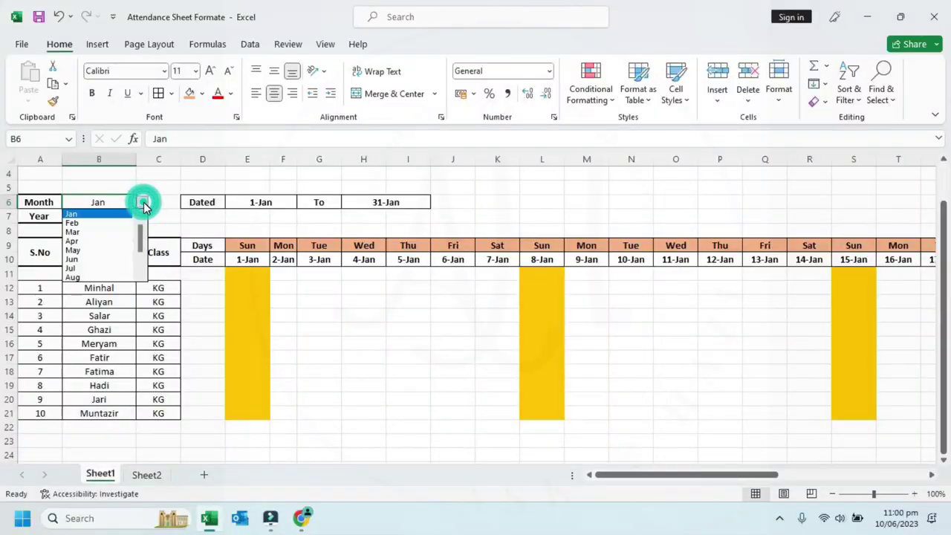
Step: Switch the Month cell B6 through Feb and Jan, ending on Jun
click(113, 223)
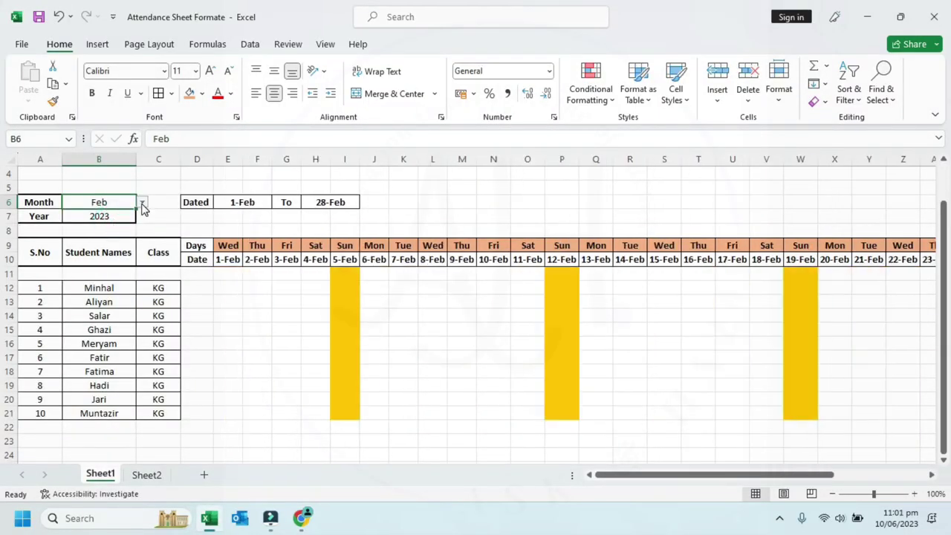
click(142, 202)
scroll(116, 224, up, 1)
click(112, 214)
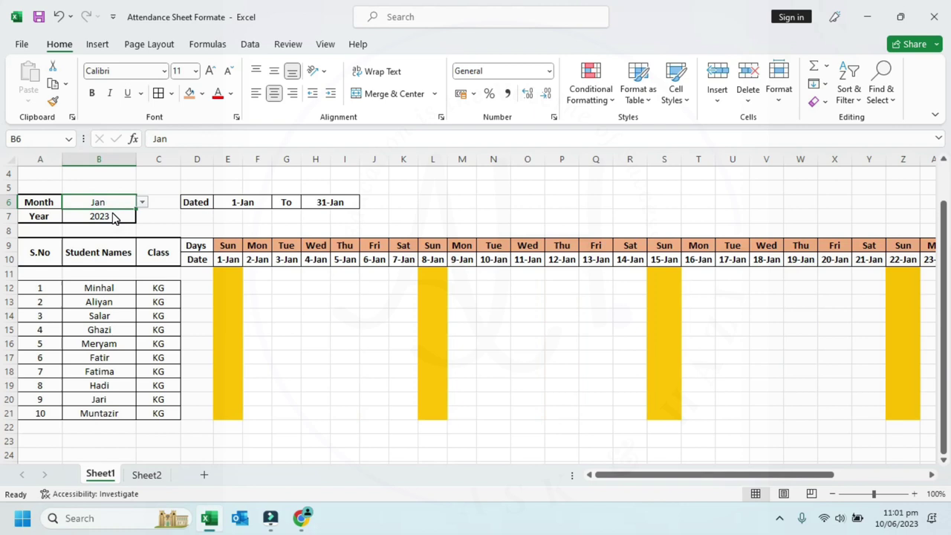
click(142, 202)
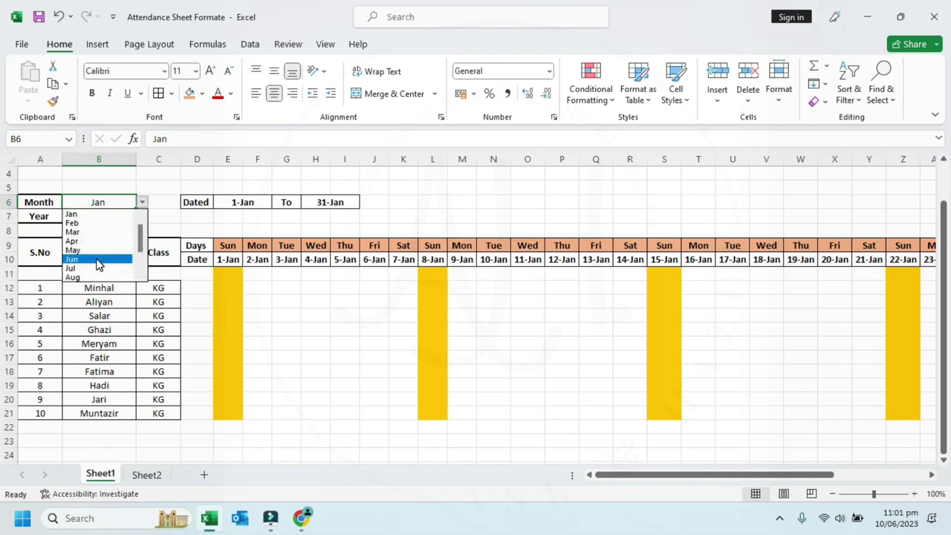
click(99, 259)
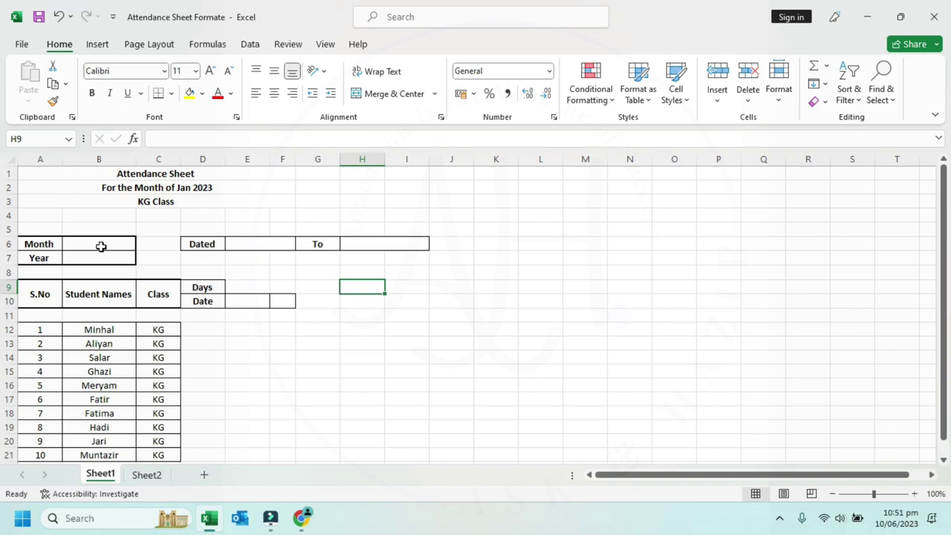
Step: Fill Sheet2's C4:C15 with Jan through Dec, then select B6 on Sheet1
click(247, 287)
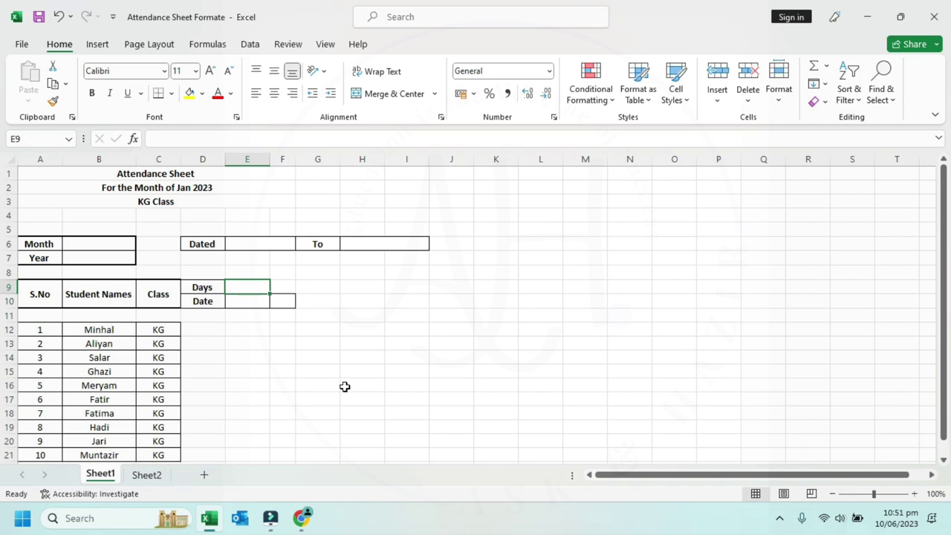
click(157, 477)
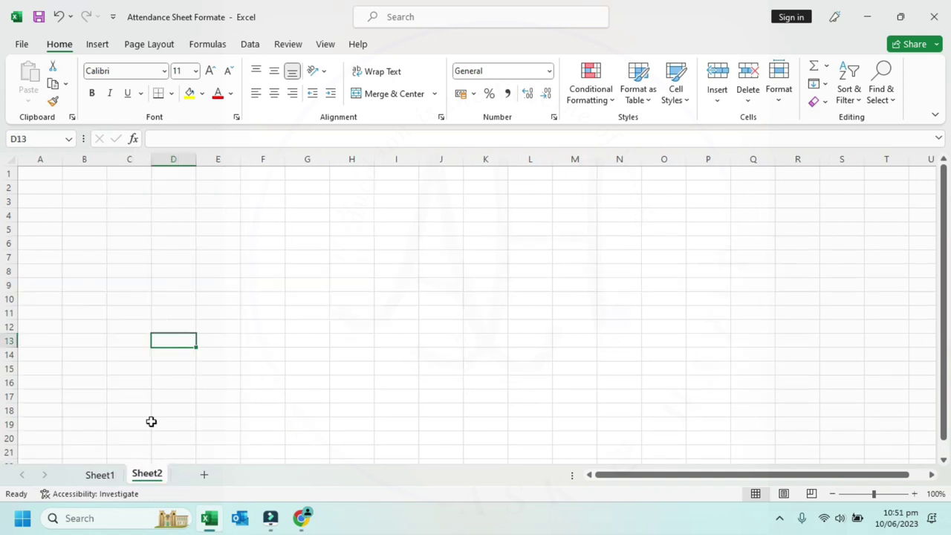
click(130, 217)
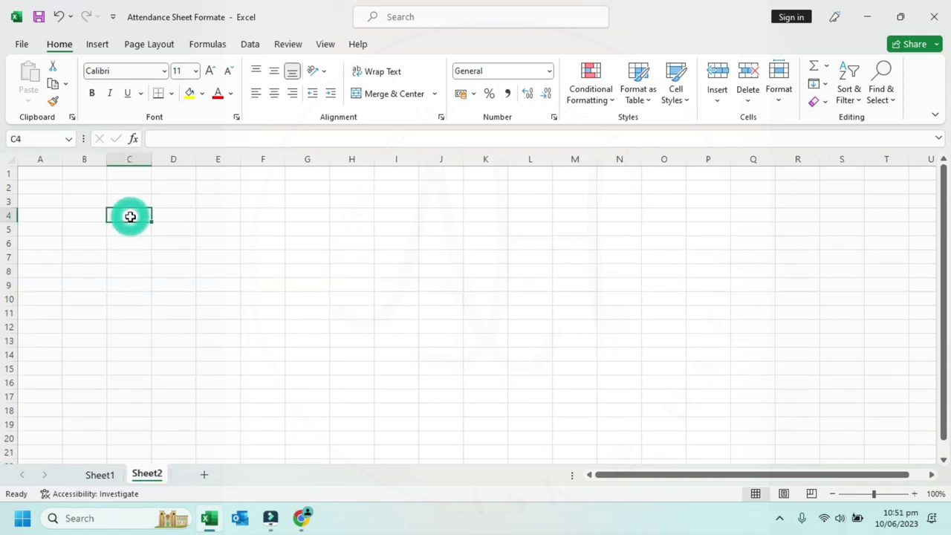
text(Jan)
drag(151, 223, 152, 369)
click(193, 324)
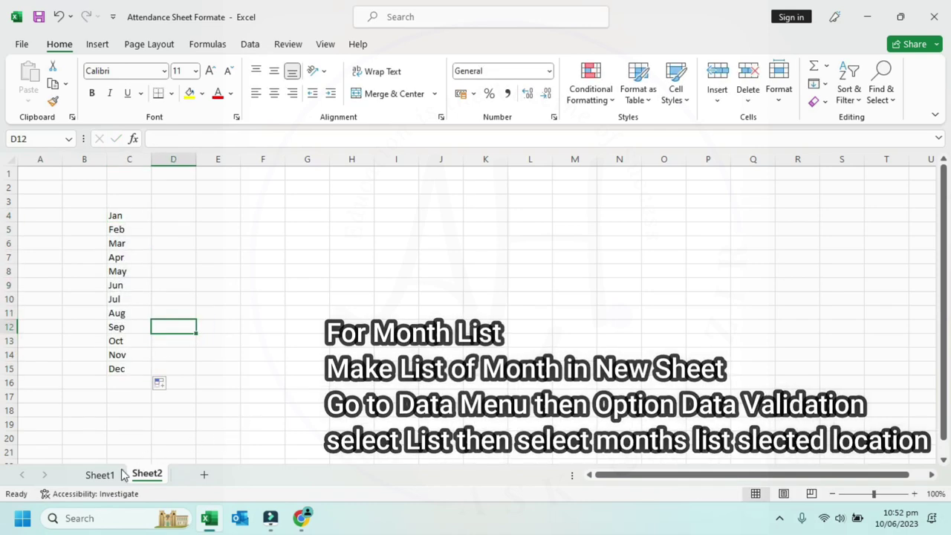
click(111, 476)
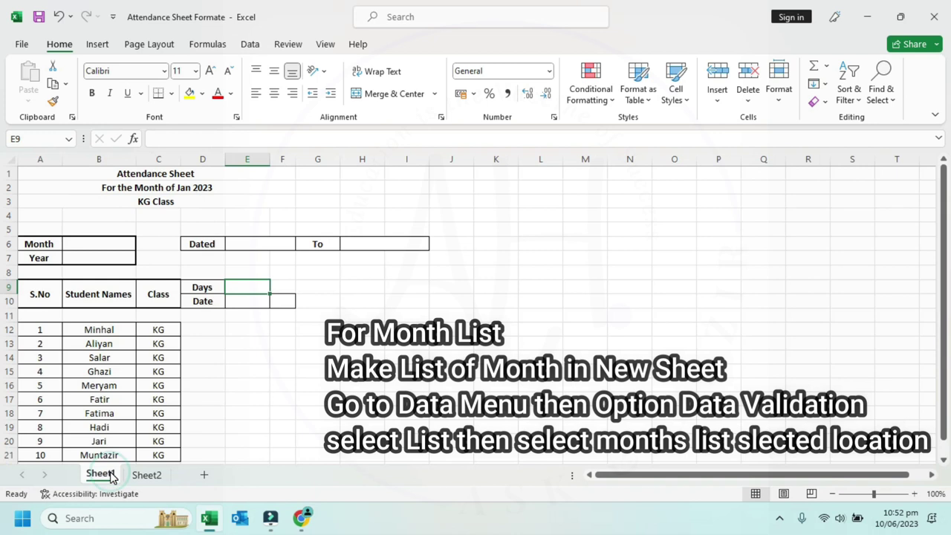
click(95, 253)
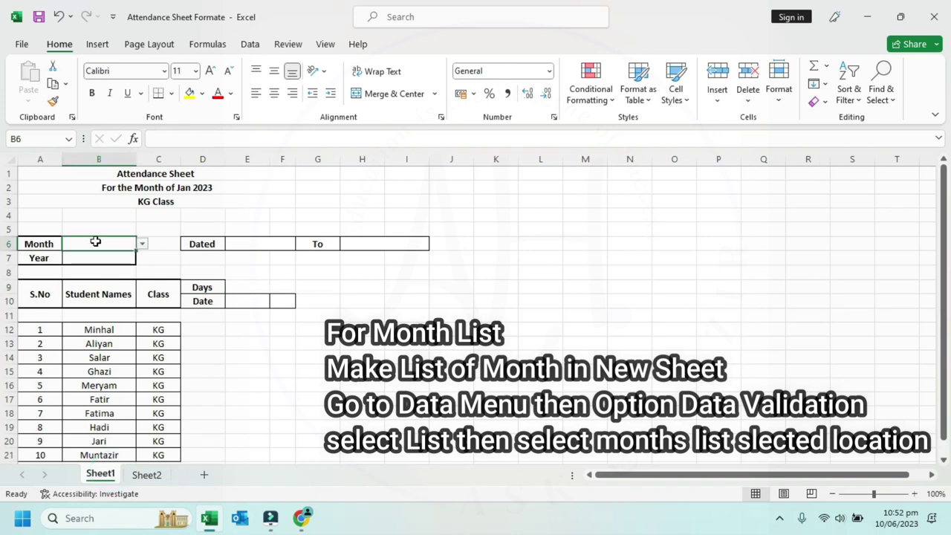
Step: Give B6 a List data validation sourced from Sheet2!$C$4:$C$15
click(251, 44)
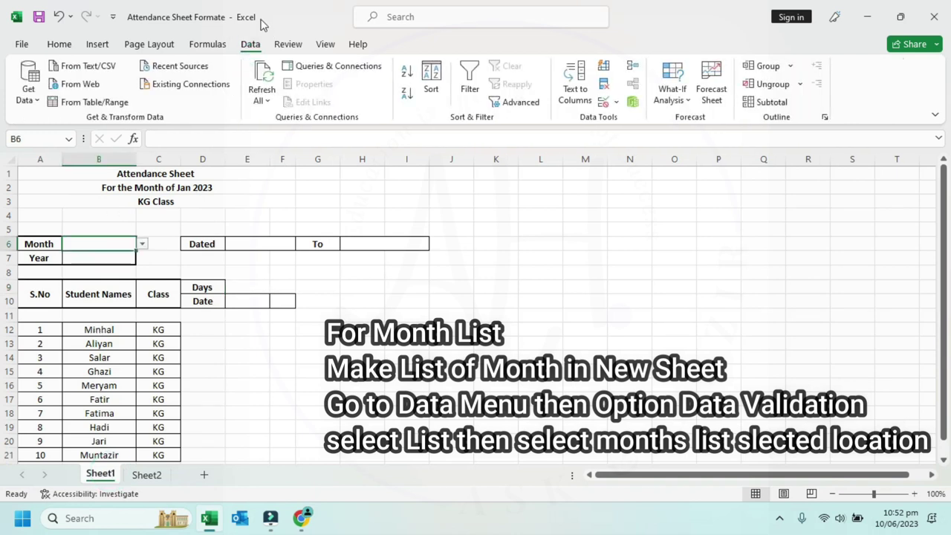
click(616, 102)
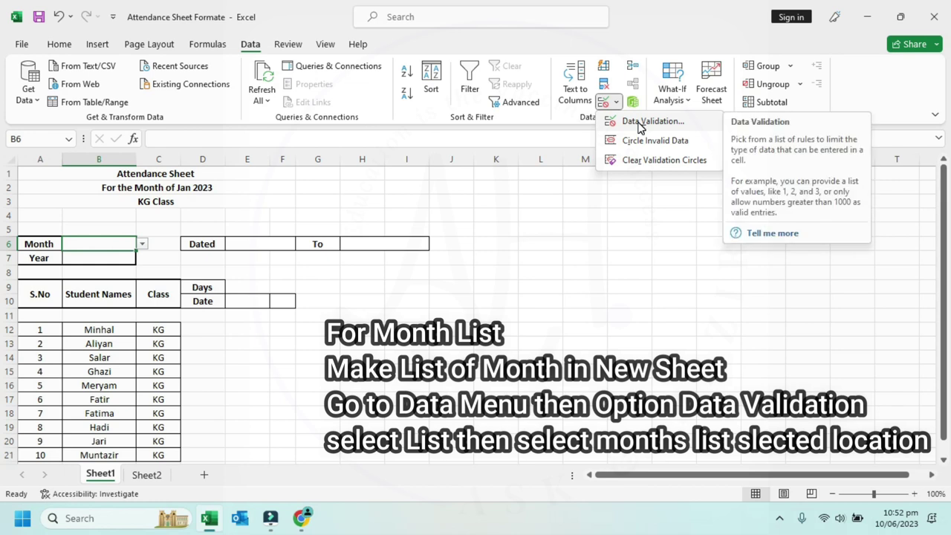
click(641, 125)
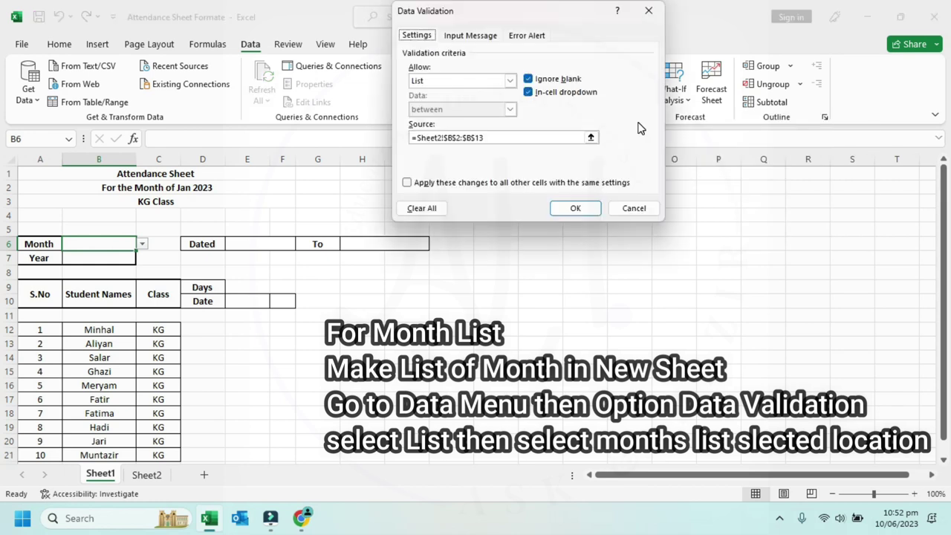
click(526, 136)
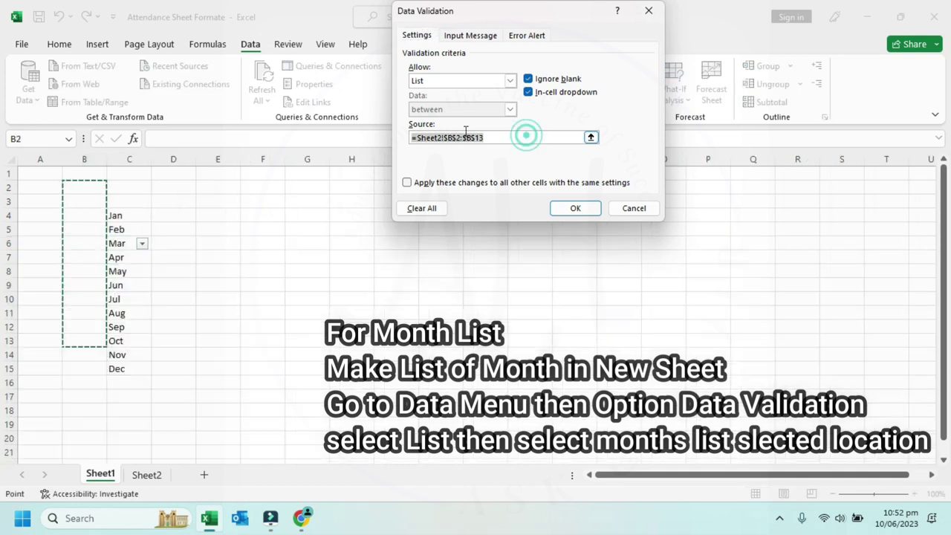
key(BackSpace)
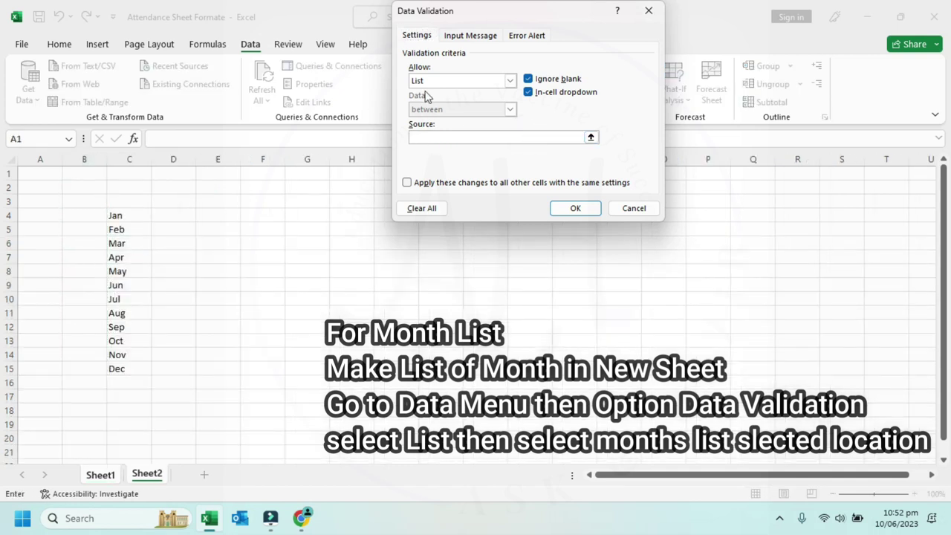
click(421, 81)
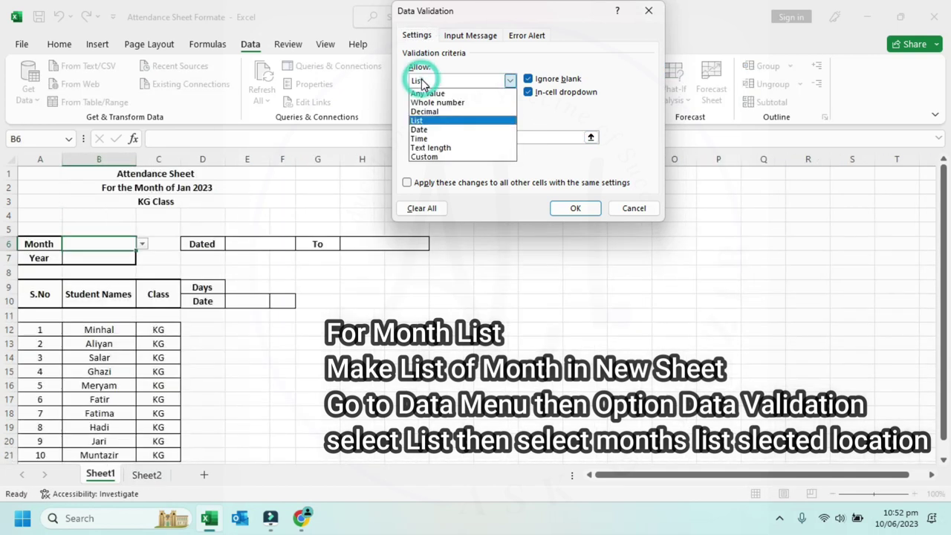
click(425, 120)
click(435, 137)
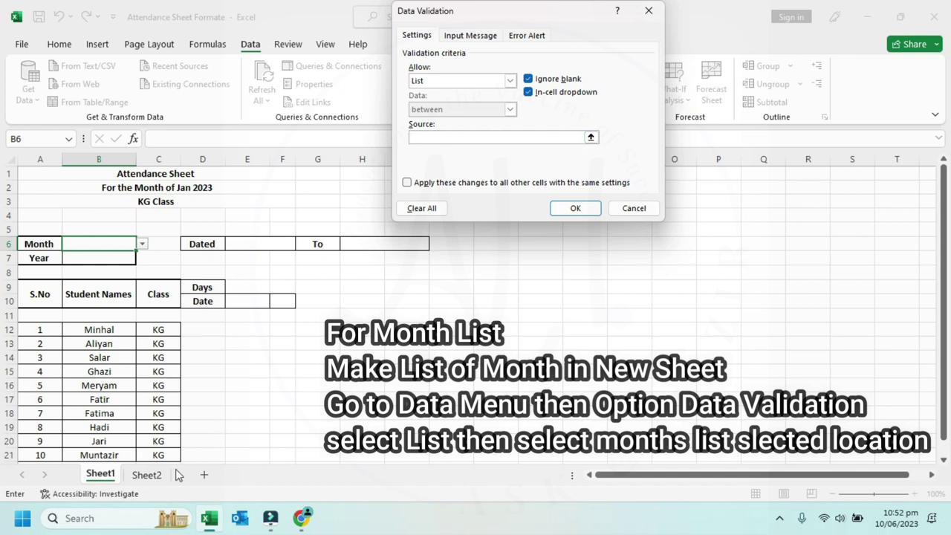
click(155, 482)
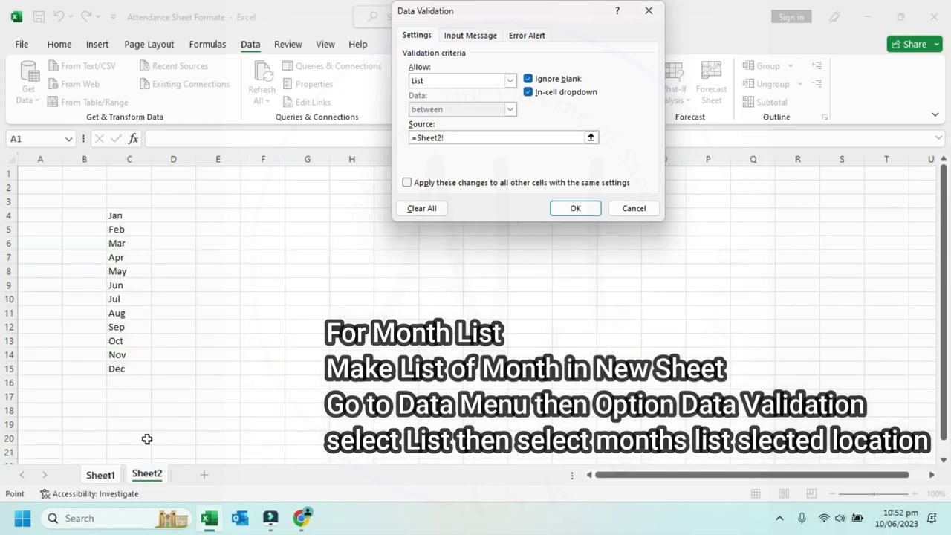
click(123, 216)
drag(123, 216, 112, 364)
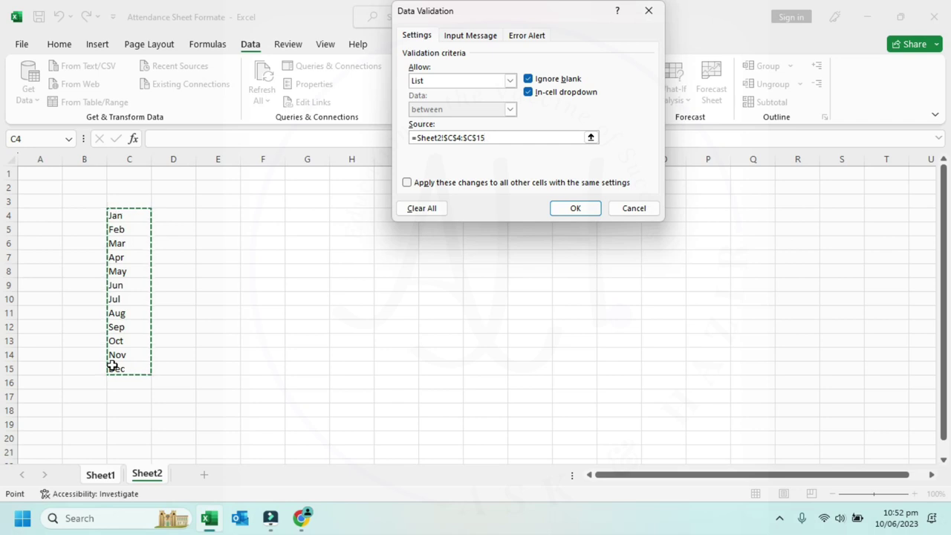
click(587, 209)
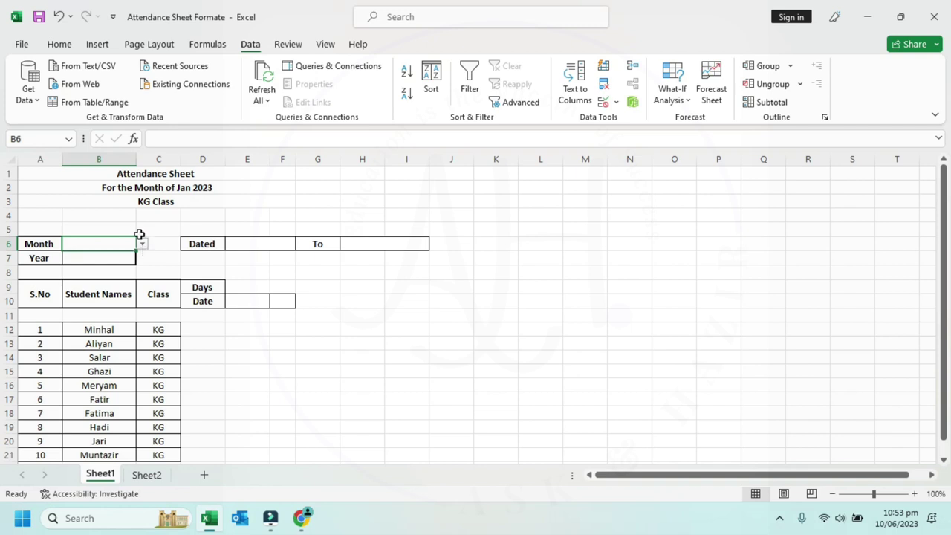
Step: Try B6's new Jan–Dec dropdown and set the Month to Jan
click(143, 245)
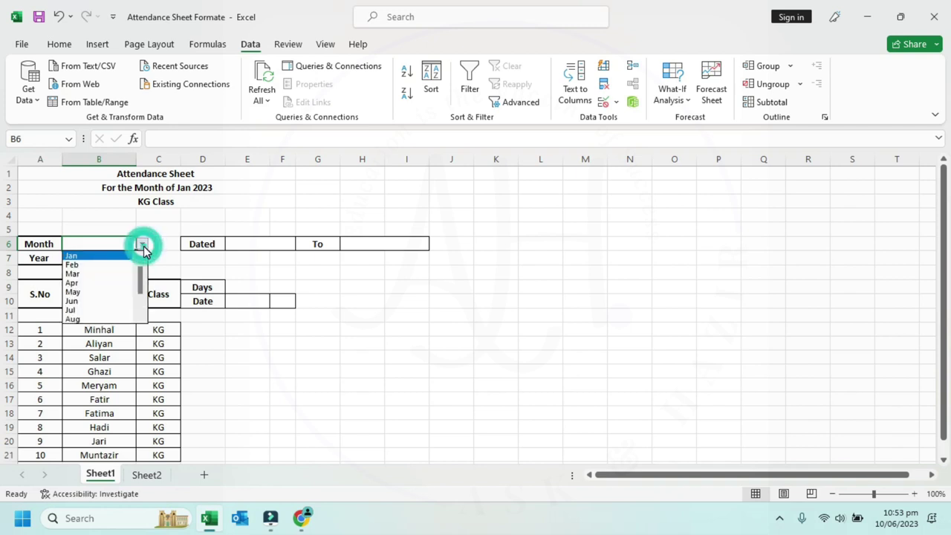
mouse_move(140, 279)
mouse_down()
mouse_move(141, 295)
mouse_move(144, 252)
mouse_up()
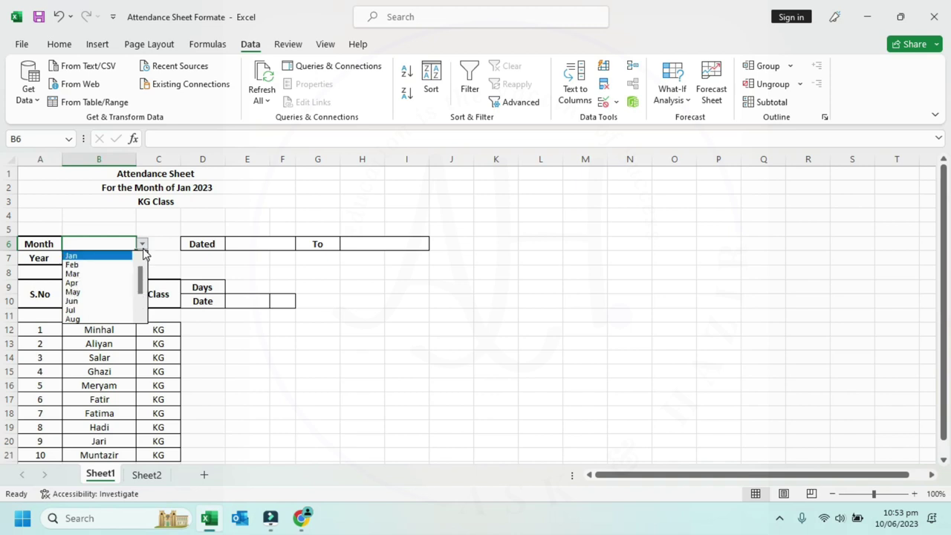
click(143, 246)
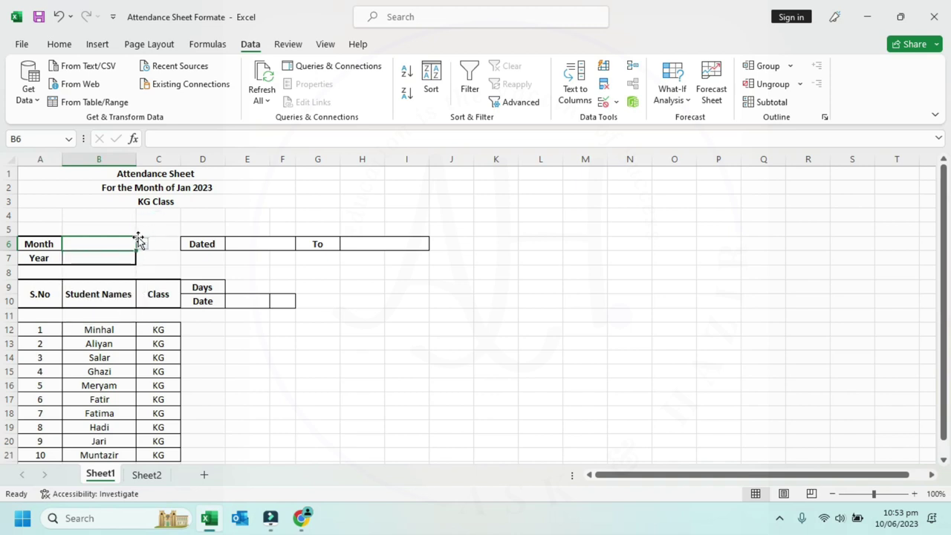
click(143, 246)
click(122, 255)
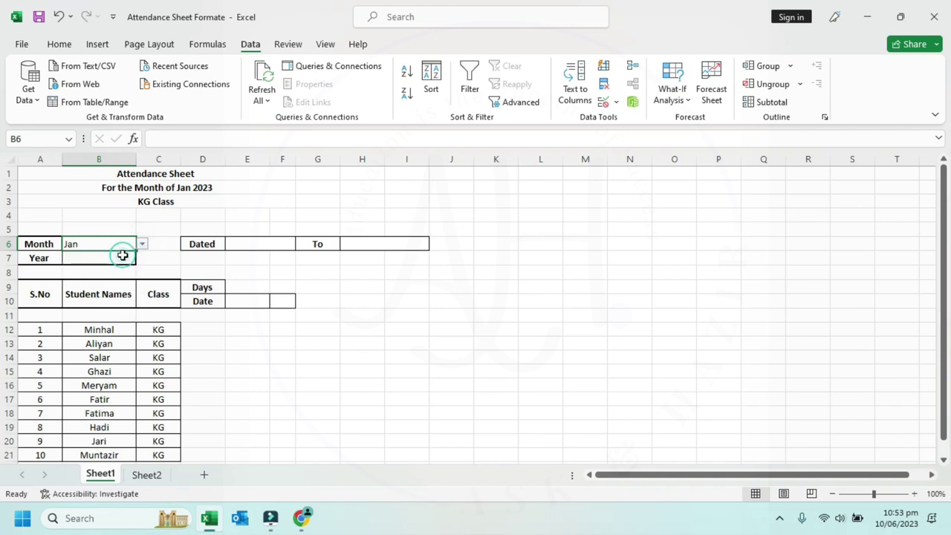
click(110, 258)
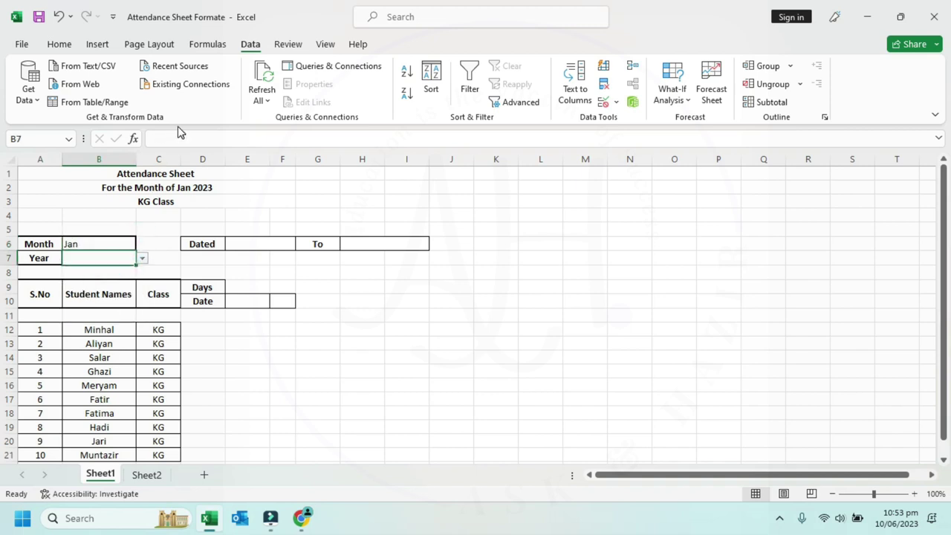
Step: Restrict the Year cell B7 to a list of 2023, 2024, 2025, 2026
click(616, 104)
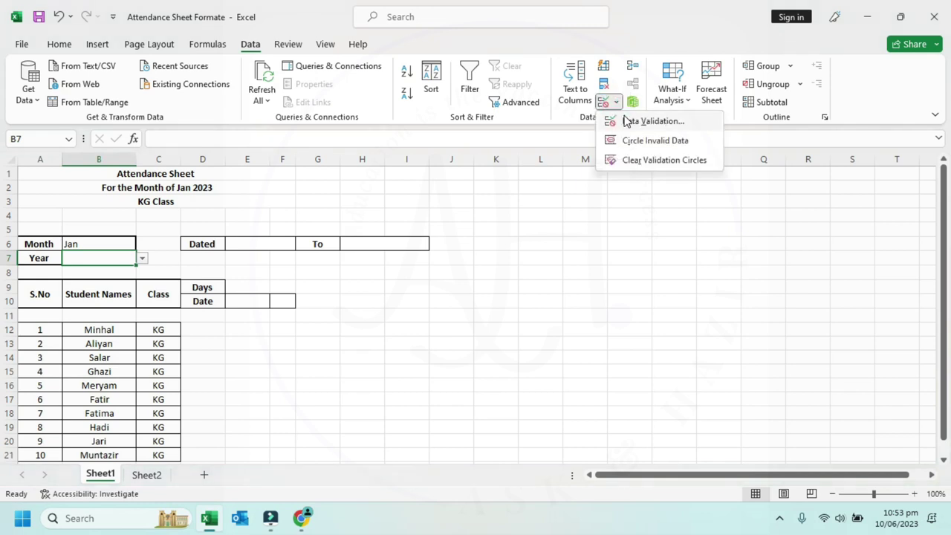
click(624, 121)
click(459, 80)
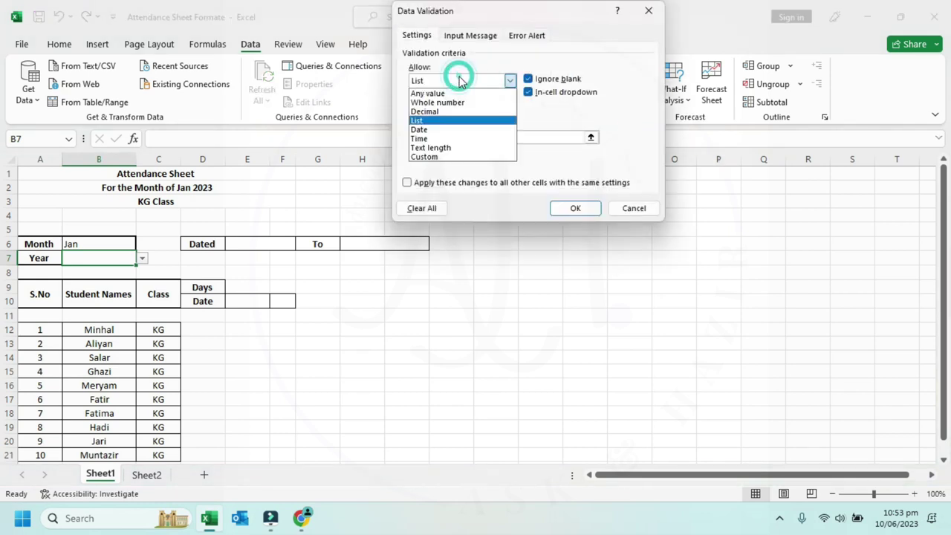
click(453, 82)
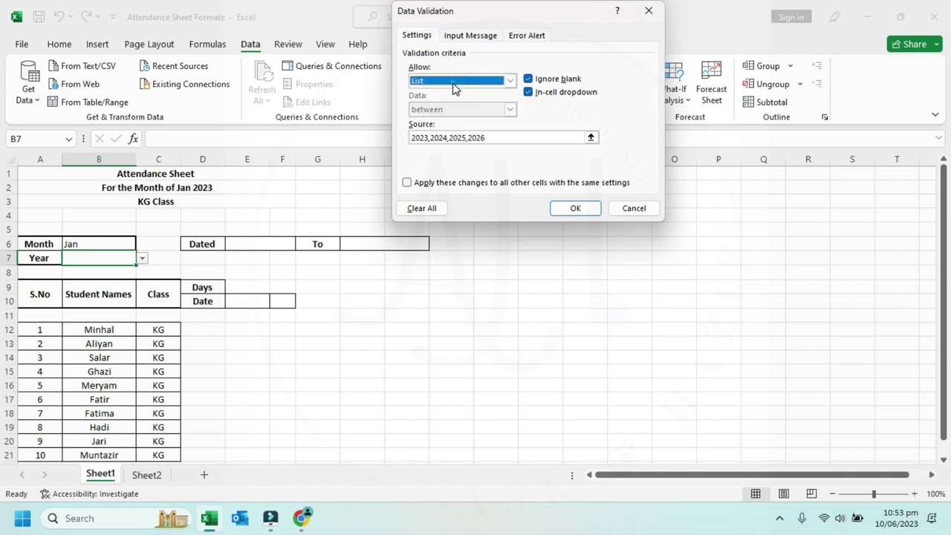
drag(490, 138, 410, 138)
text(202)
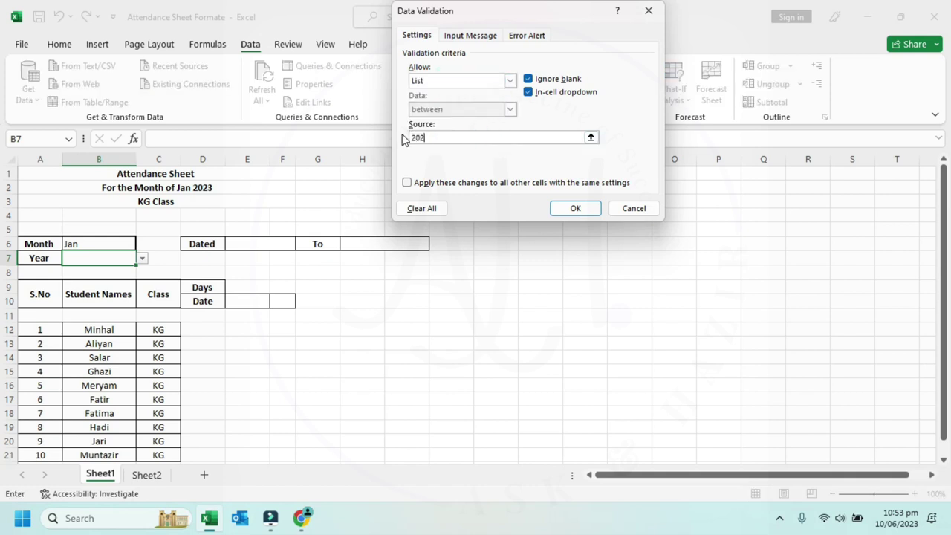
text(3,2024,2025,2026)
click(577, 210)
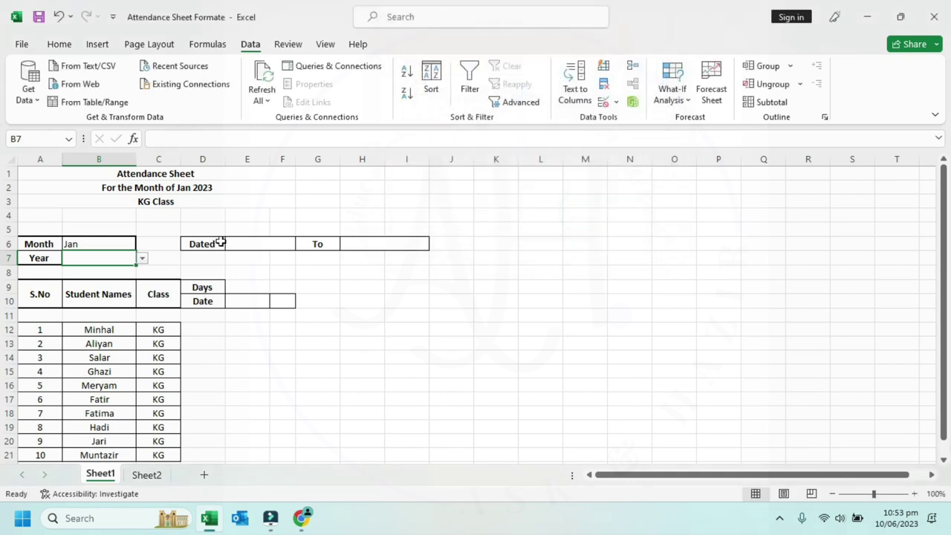
Step: Pick years from B7's new dropdown, leaving it at 2023
click(143, 258)
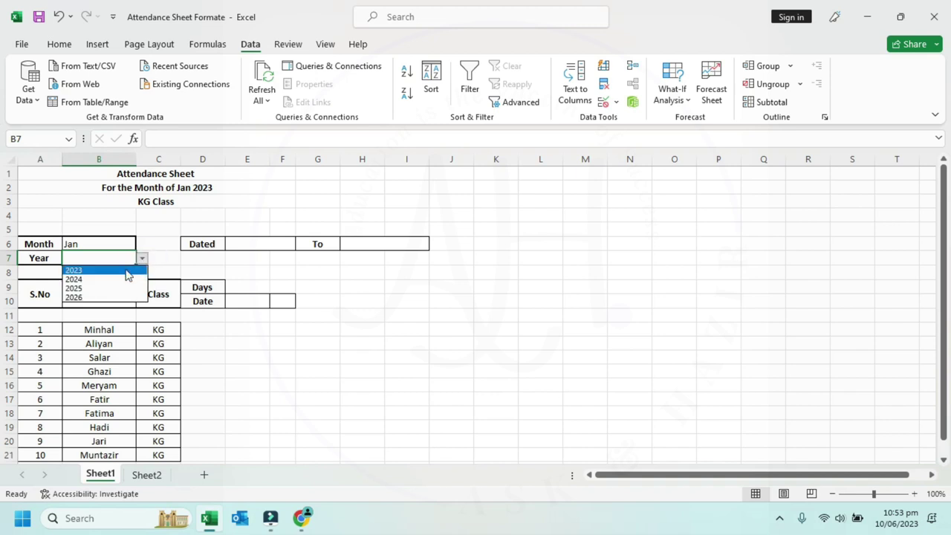
click(115, 275)
click(143, 257)
click(115, 270)
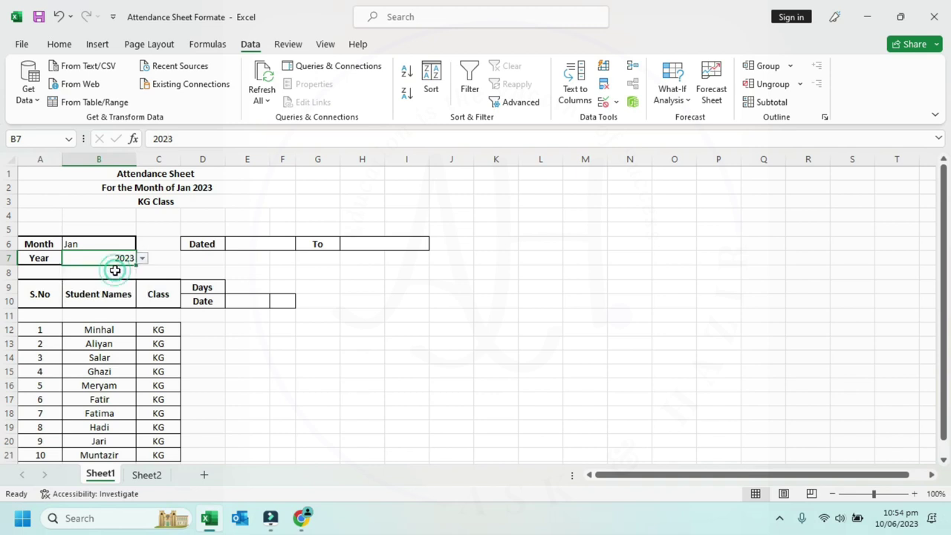
click(280, 287)
Step: Centre the Jan and 2023 values in B6:B7
click(98, 245)
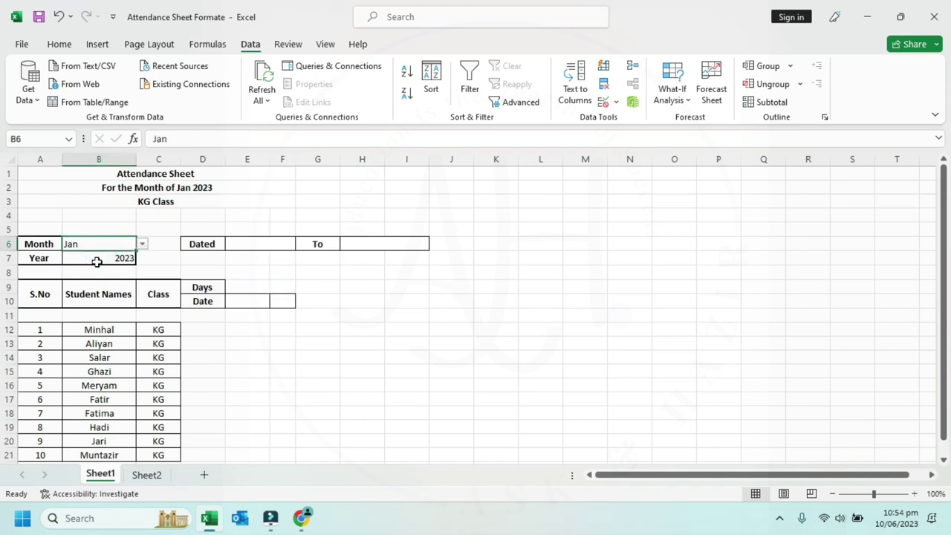
drag(96, 248, 95, 257)
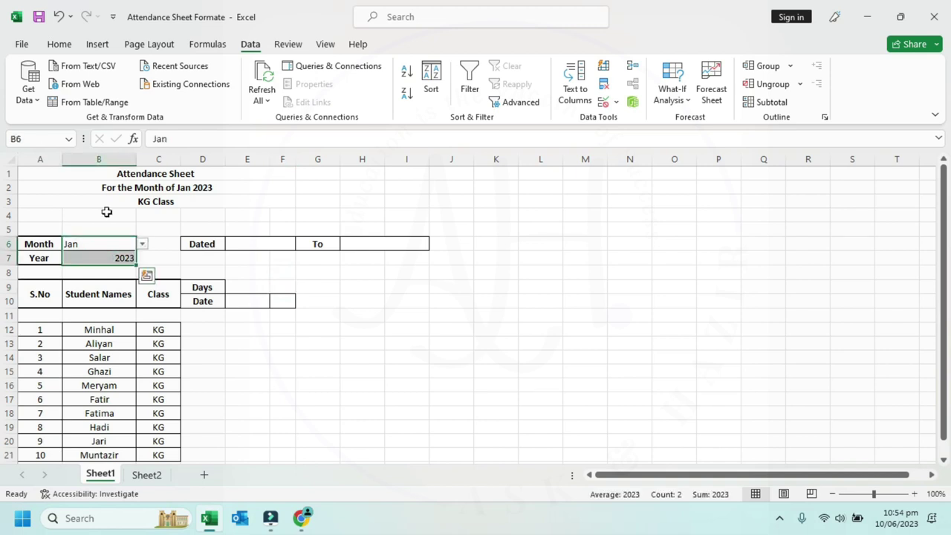
click(59, 44)
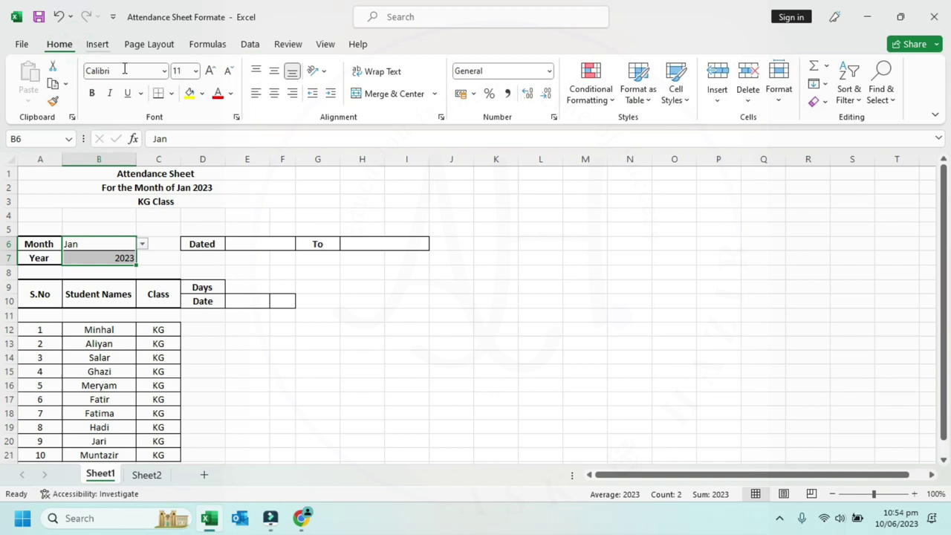
click(274, 93)
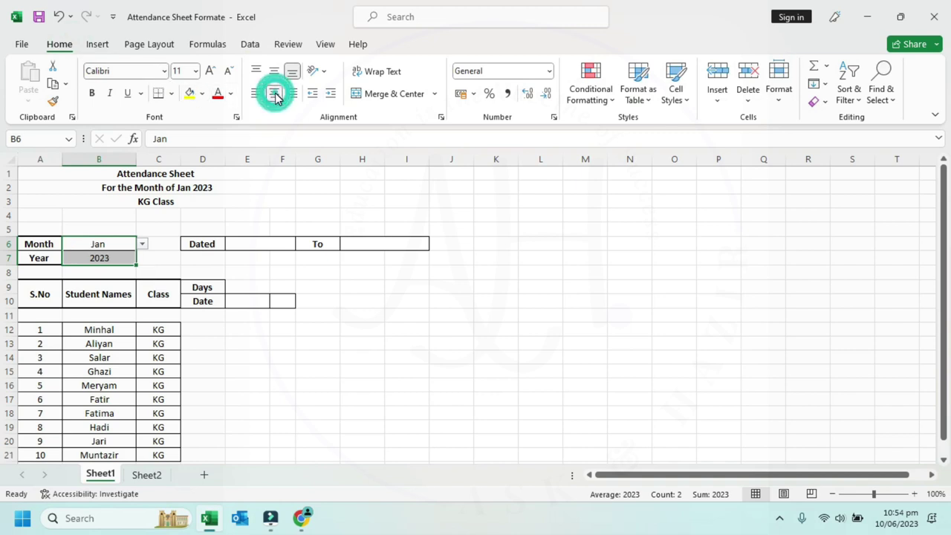
click(247, 244)
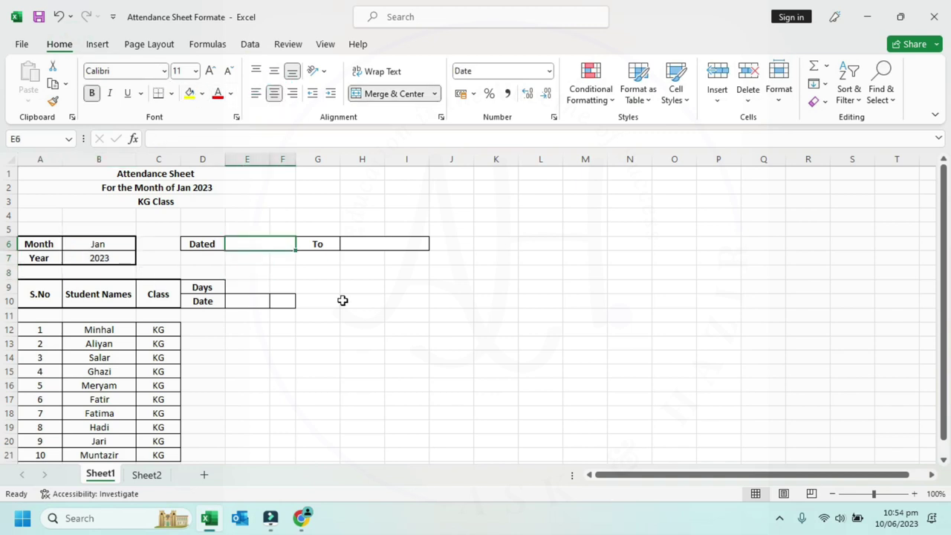
Step: Enter =DATEVALUE("1"&B6) in E6 so the Dated cell shows 1-Jan
click(271, 245)
text(=)
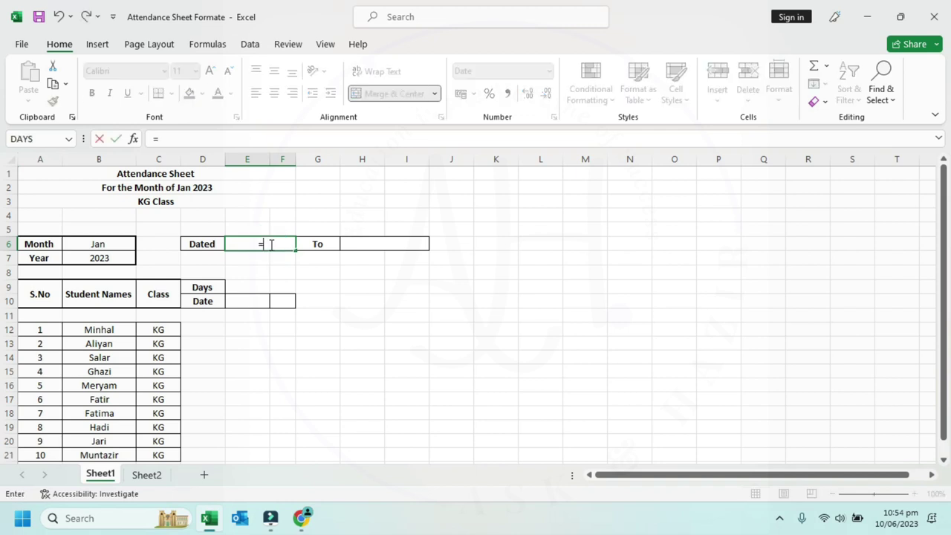
text(datevalue)
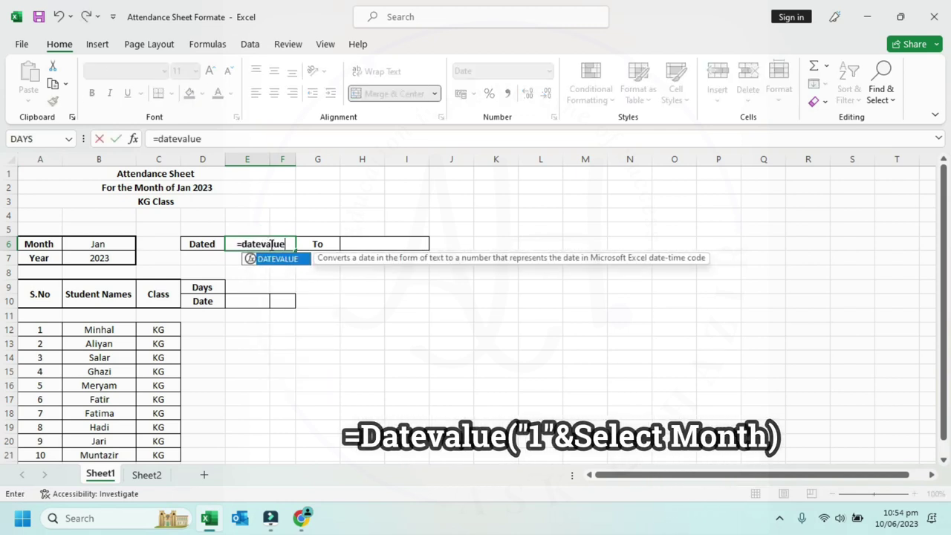
text(()
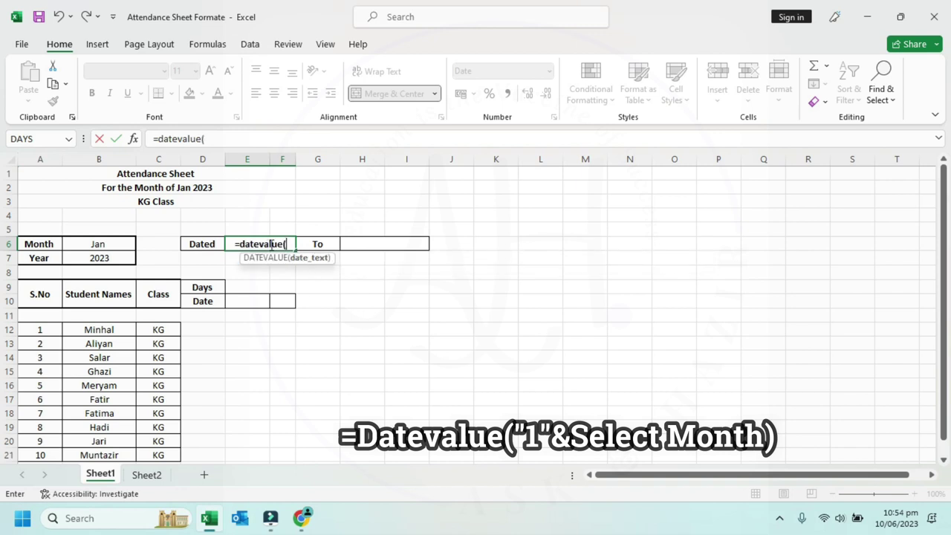
text("1")
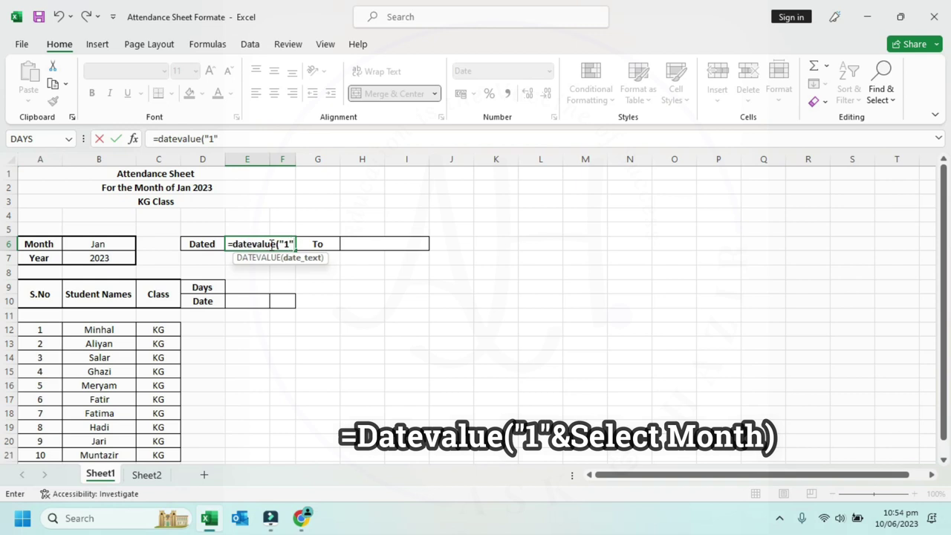
text(&)
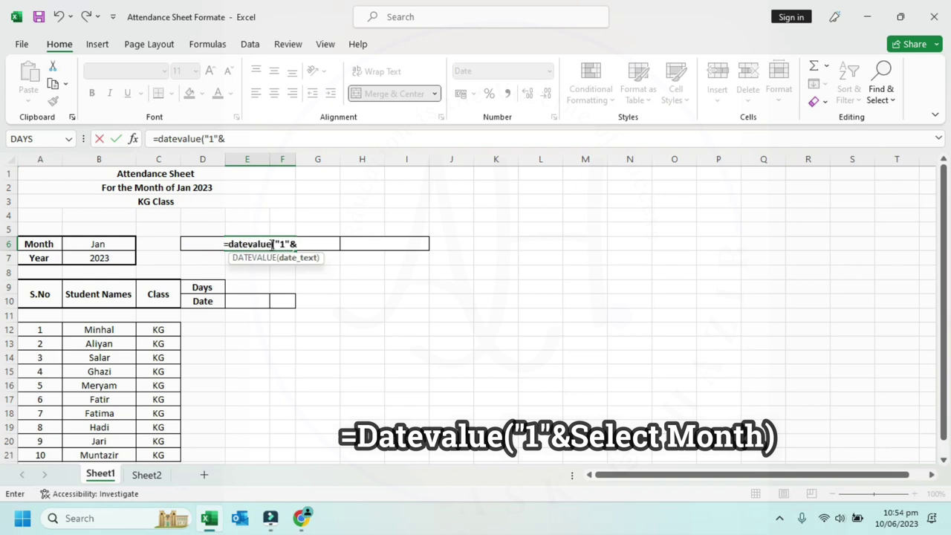
key(Left)
key(Left)
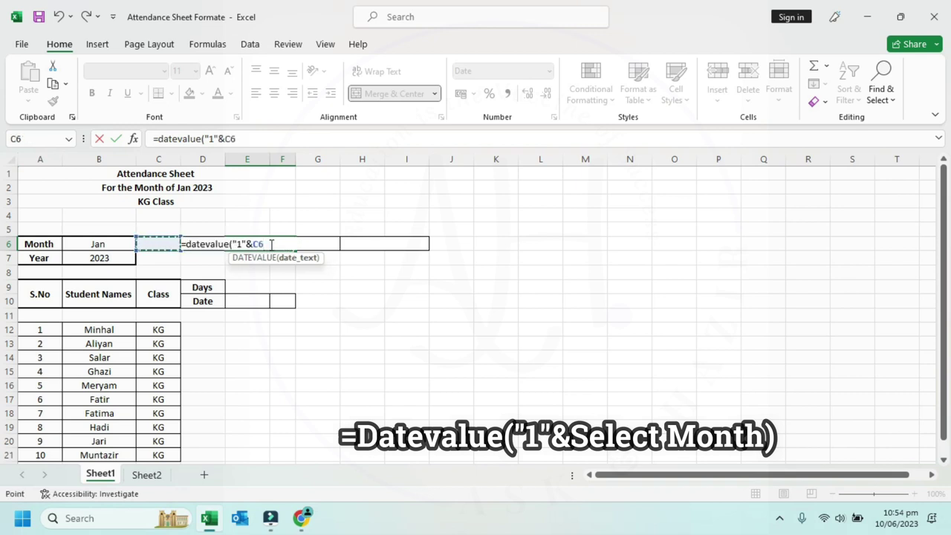
key(Left)
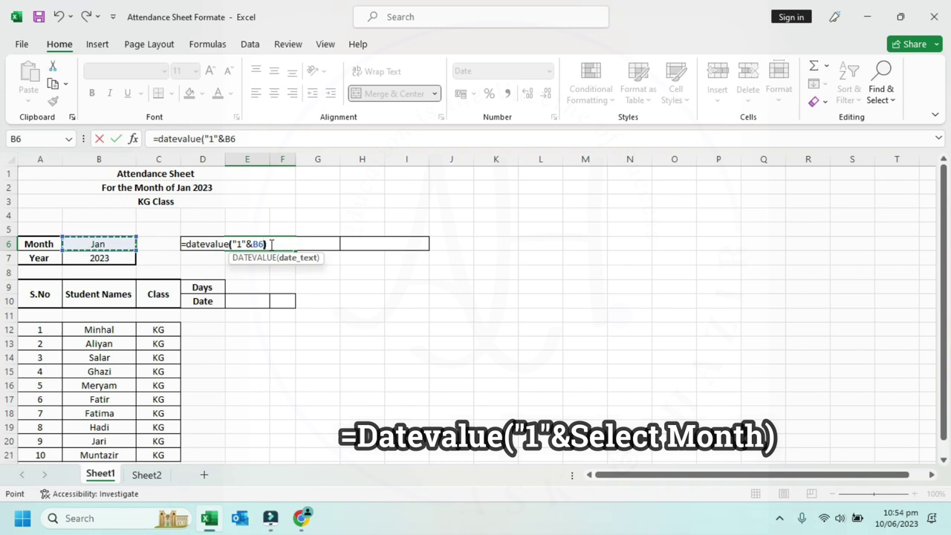
text())
key(Return)
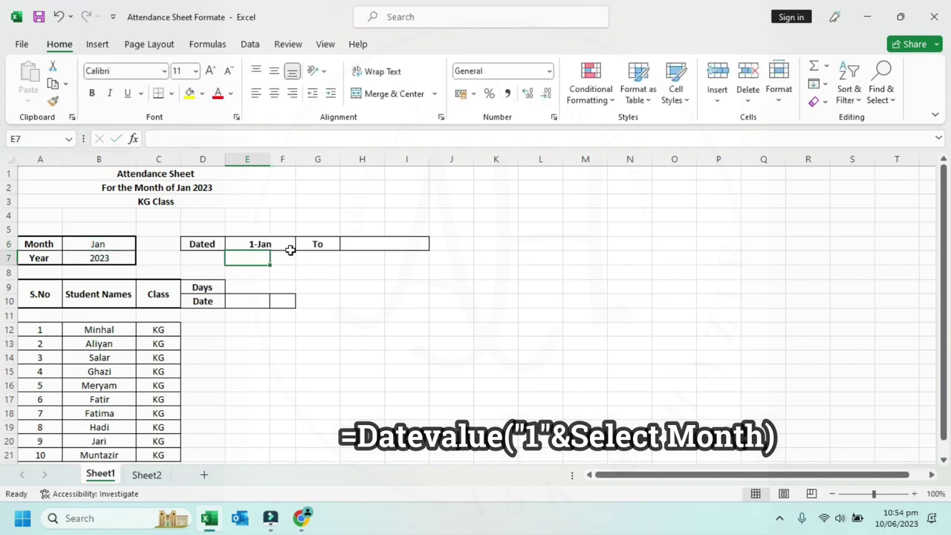
click(370, 243)
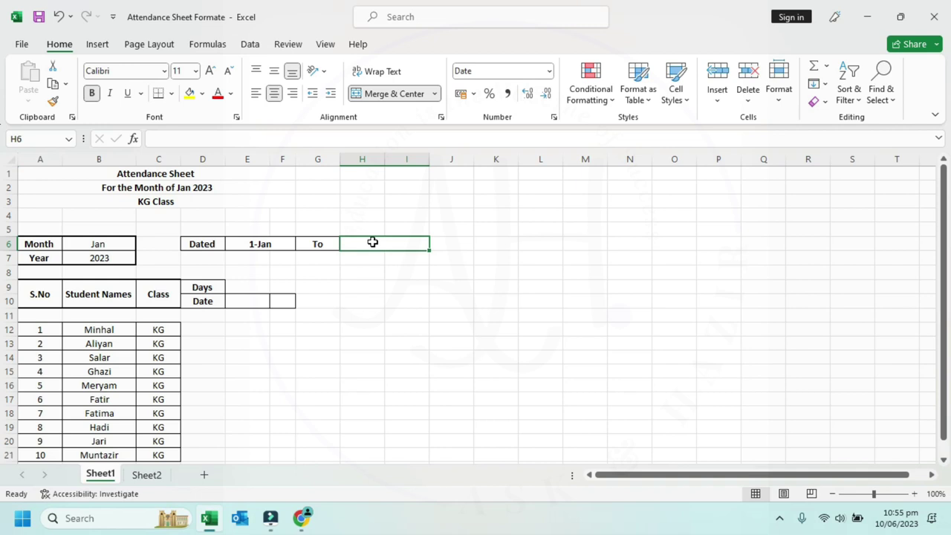
text(=)
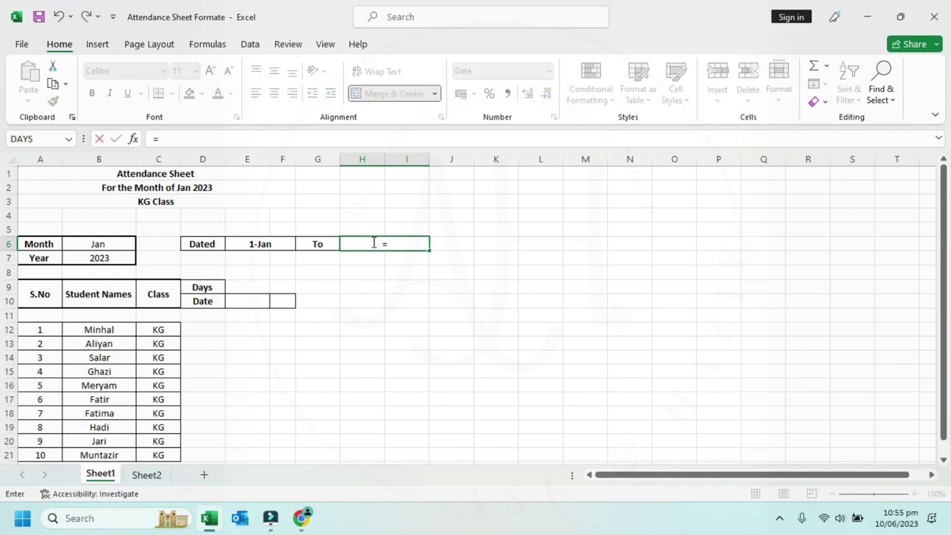
text(eomonth)
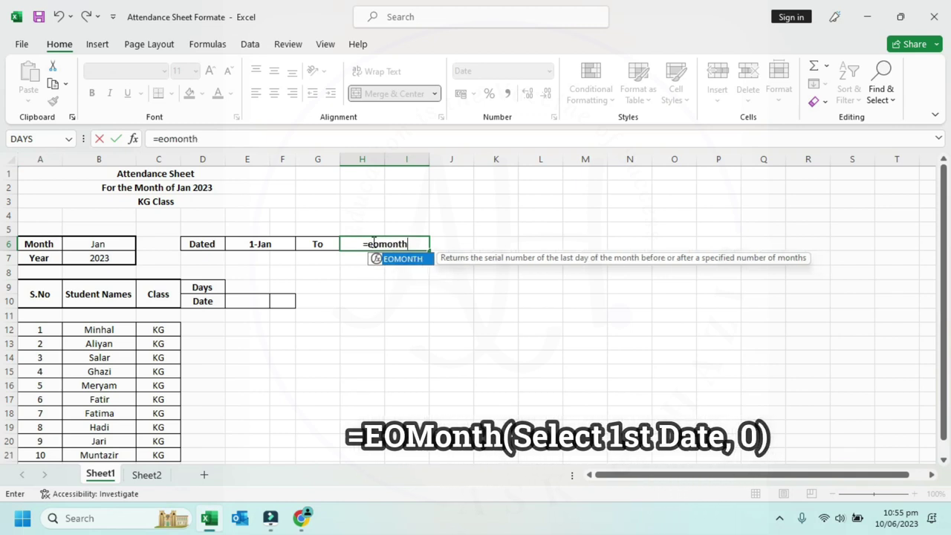
text(()
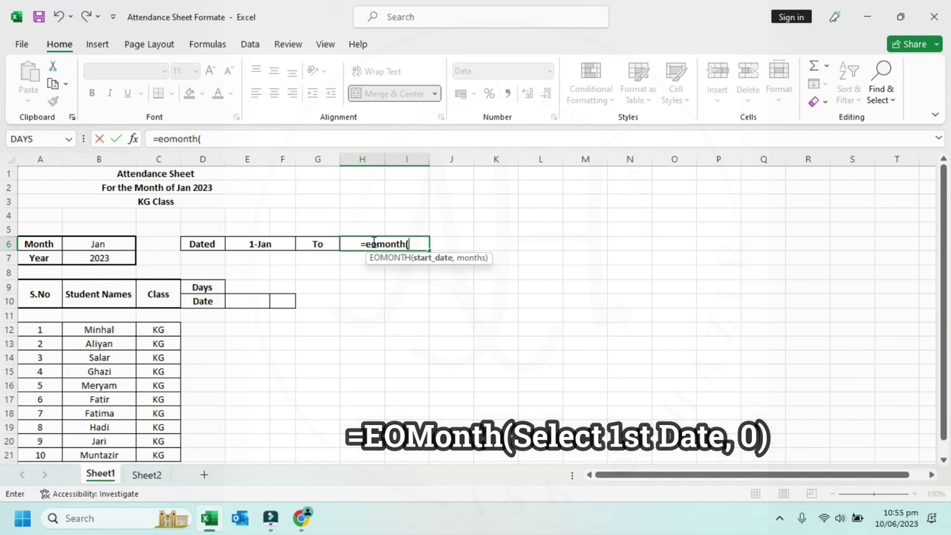
Step: Complete =EOMONTH(E6,0) in H6 so the To cell shows 31-Jan
key(Left)
key(Left)
text(,)
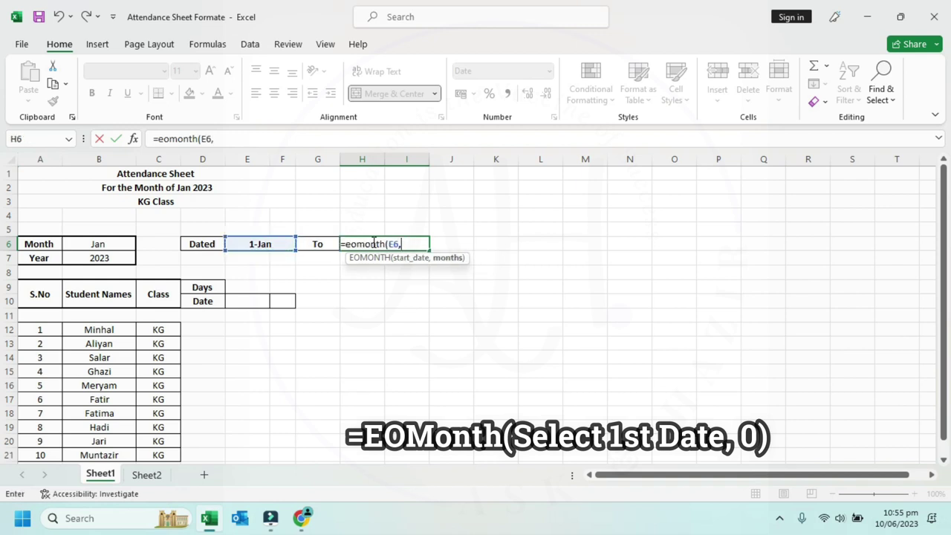
text(0)
text())
key(Return)
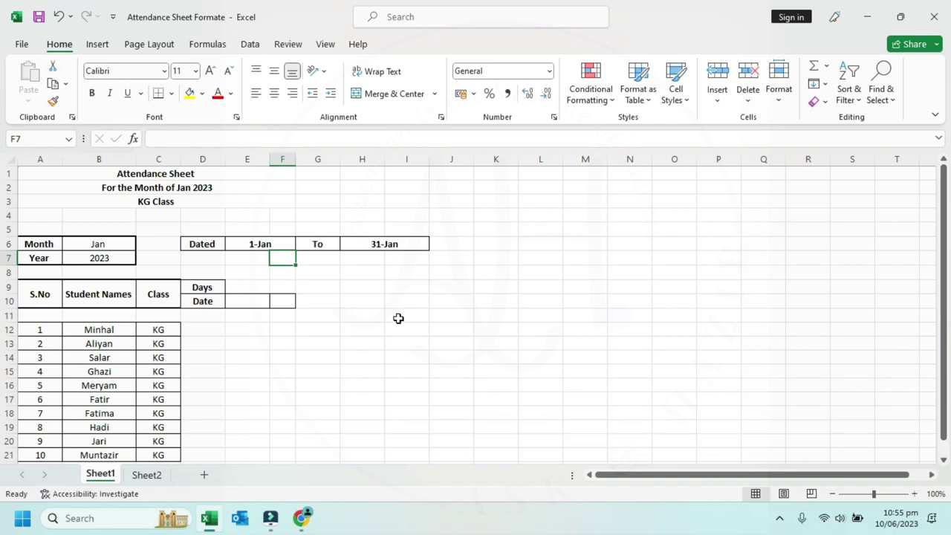
click(245, 305)
click(231, 285)
click(234, 302)
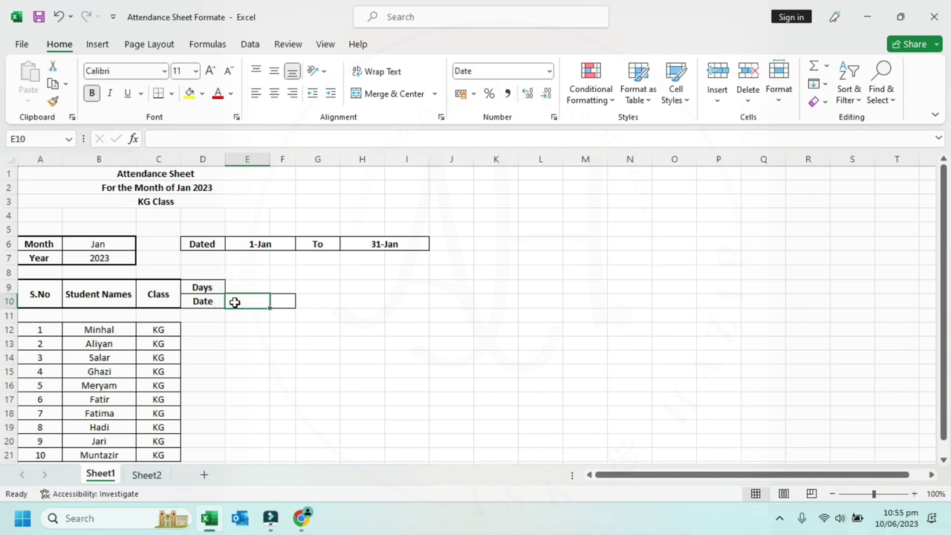
Step: Link E10 to the first date in E6 so it shows 1-Jan
text(=)
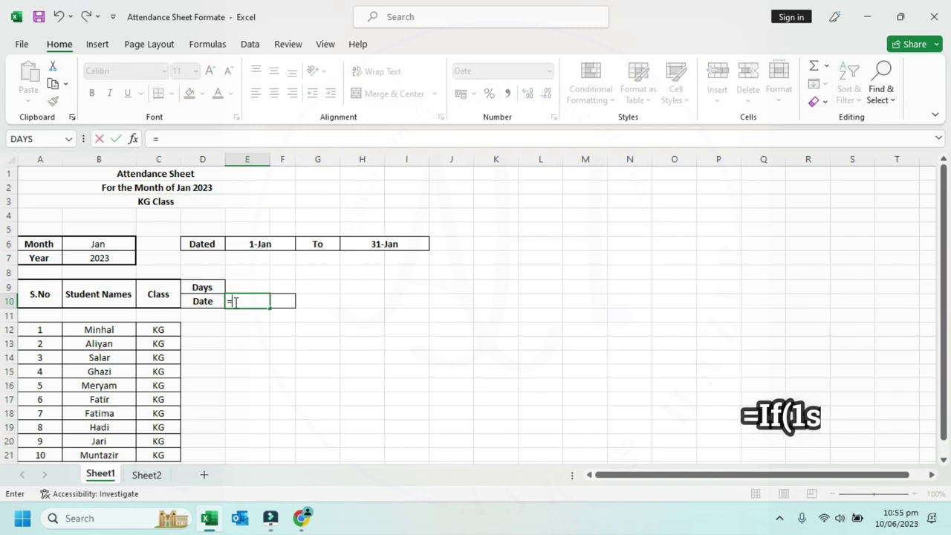
key(Up)
key(Up)
key(Up)
key(Up)
key(Return)
key(Up)
key(Right)
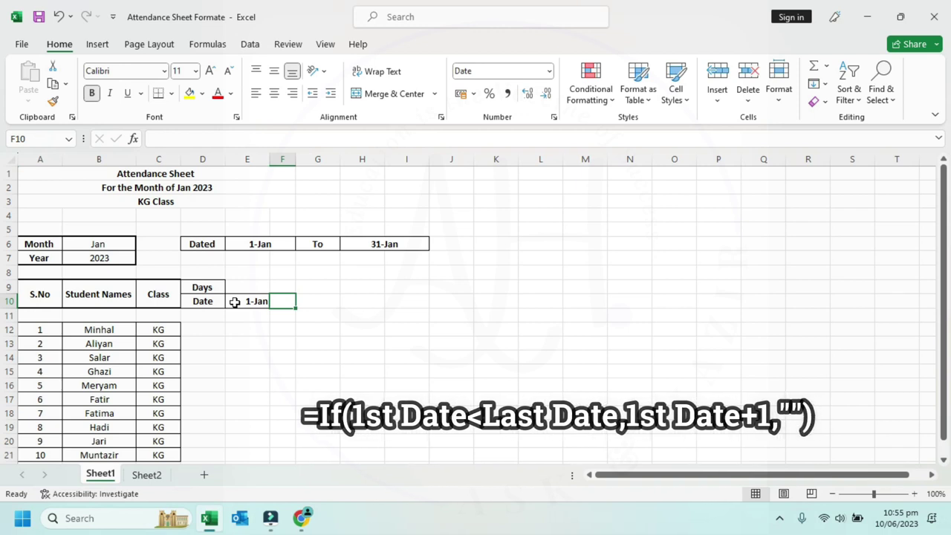
Step: Enter =IF(E10<H6,E10+1,"") in F10 so it shows 2-Jan
text(=)
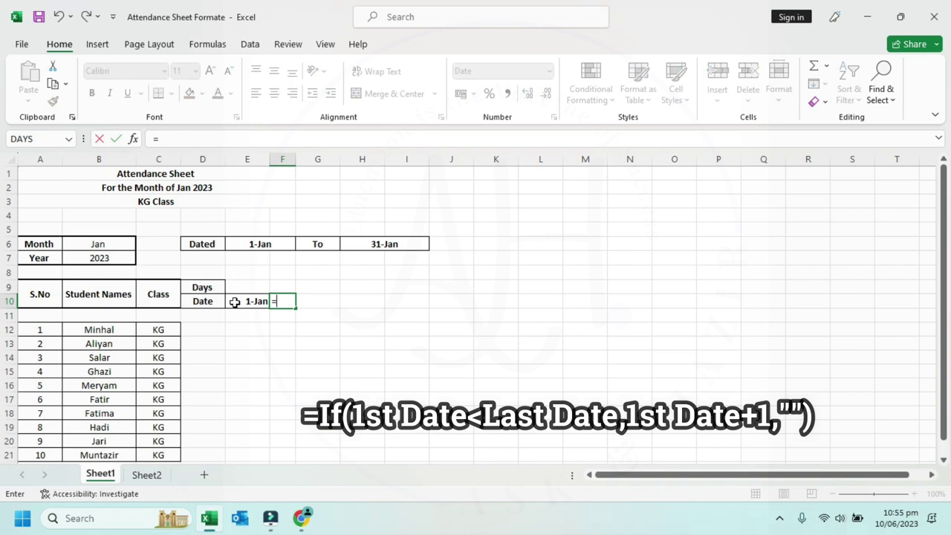
text(if)
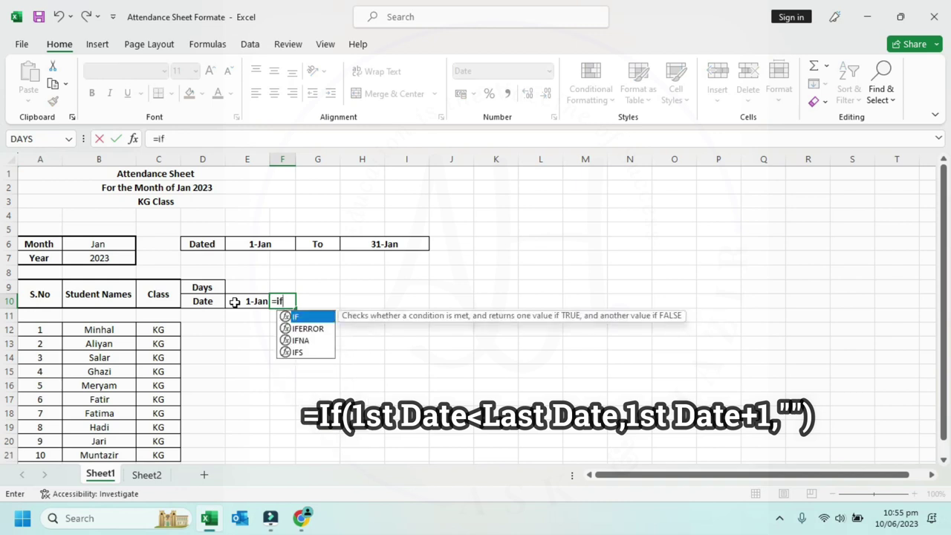
text(()
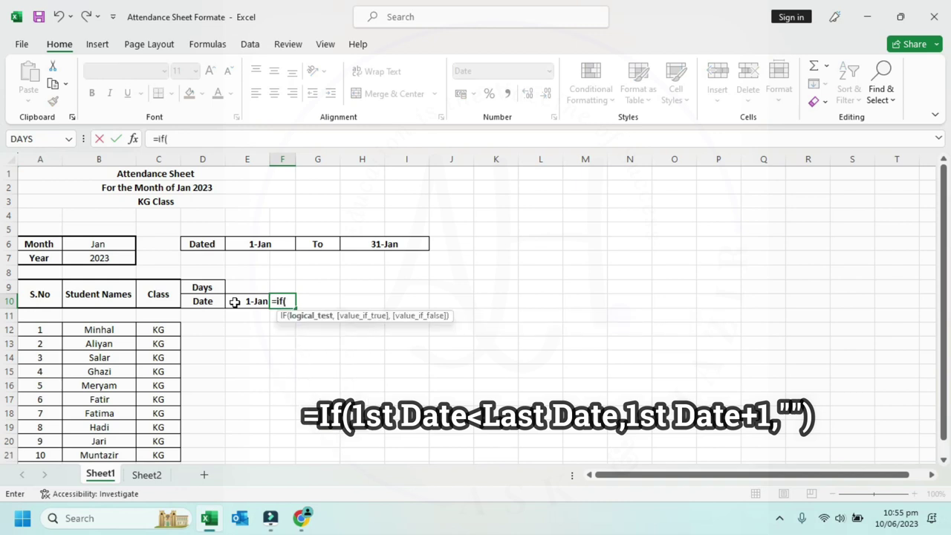
click(234, 302)
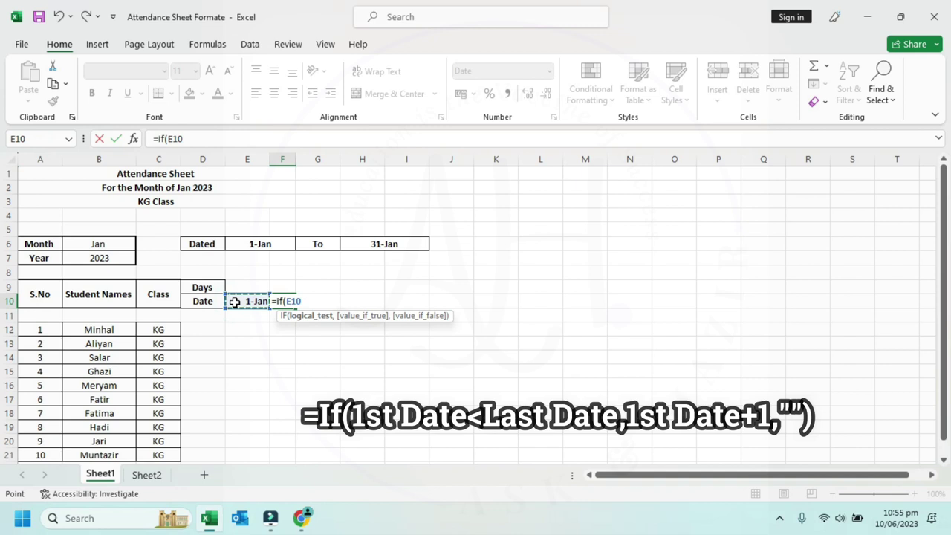
text(<)
key(Up)
key(Up)
key(Up)
key(Right)
key(Right)
key(Up)
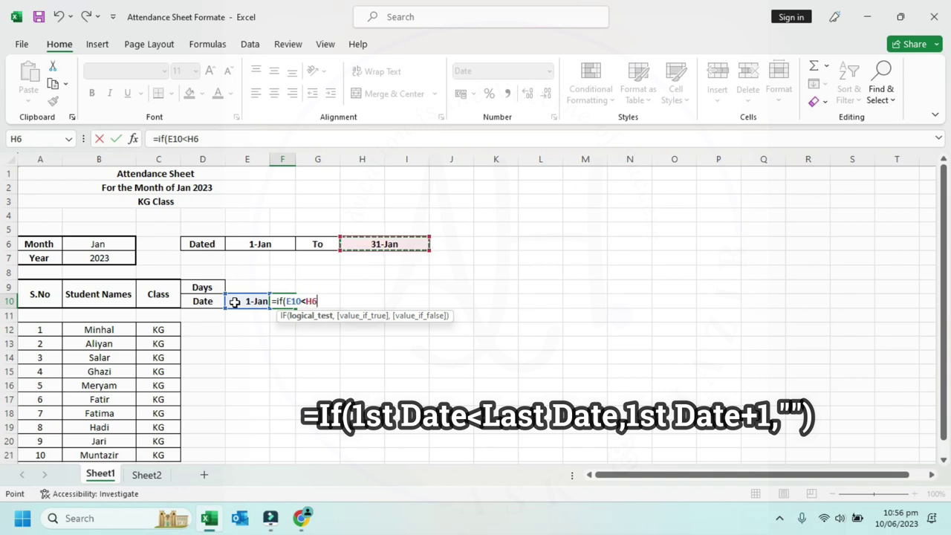
text(,)
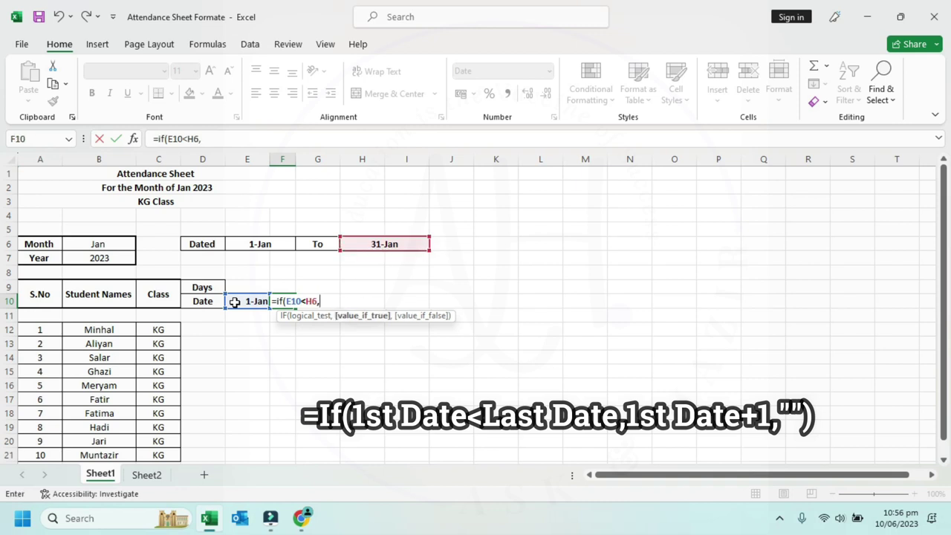
key(Up)
key(Up)
key(Up)
key(Left)
key(Left)
key(Down)
key(Down)
key(Down)
key(Down)
key(Right)
text(+1)
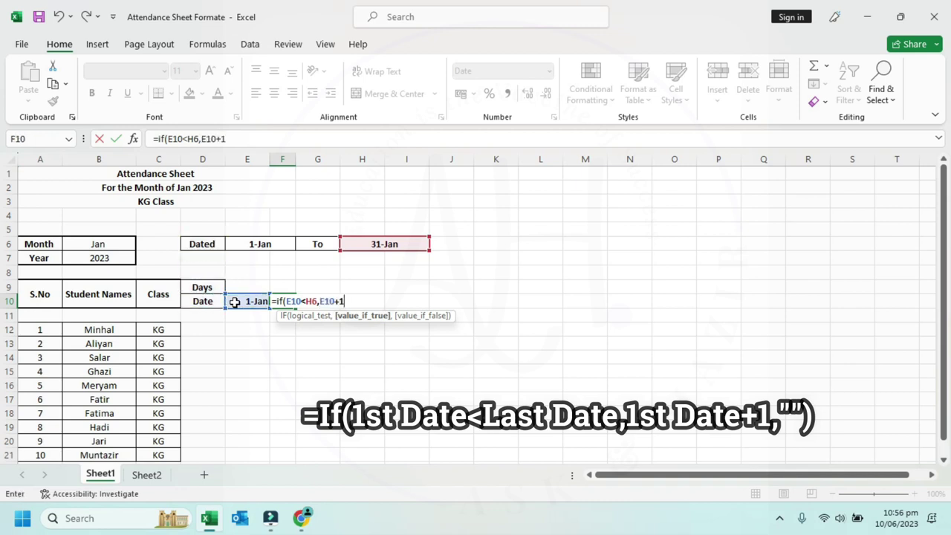
text(,)
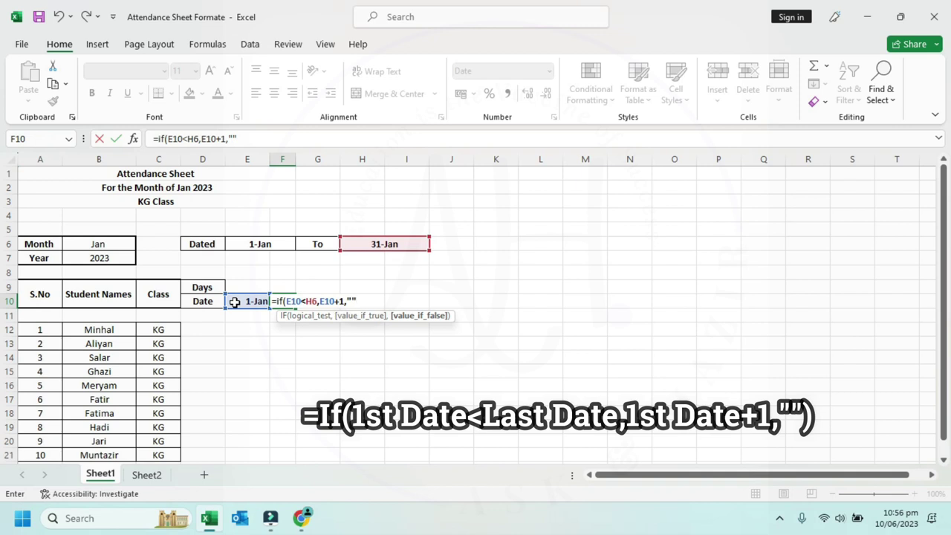
text())
key(Return)
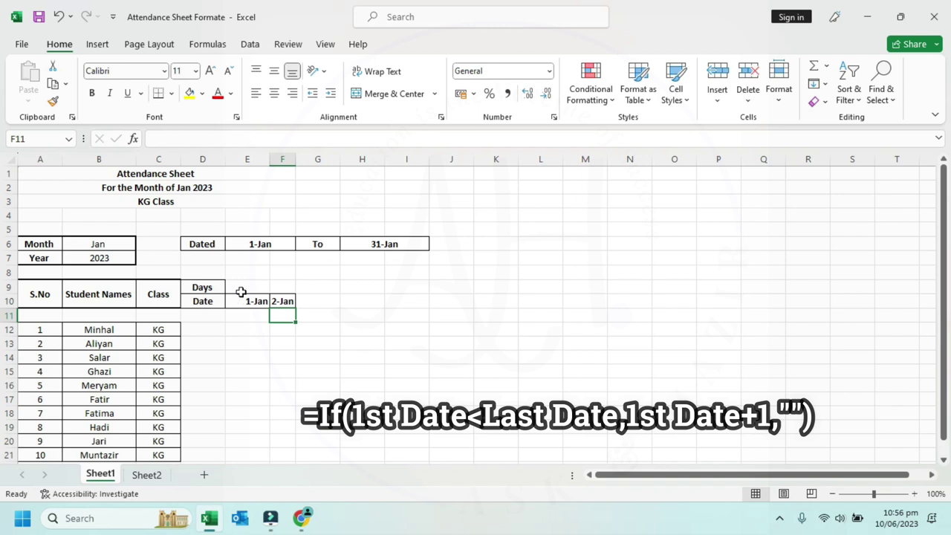
Step: Lock the end date in F10's formula as =IF(E10<$H$6,E10+1,"")
click(287, 305)
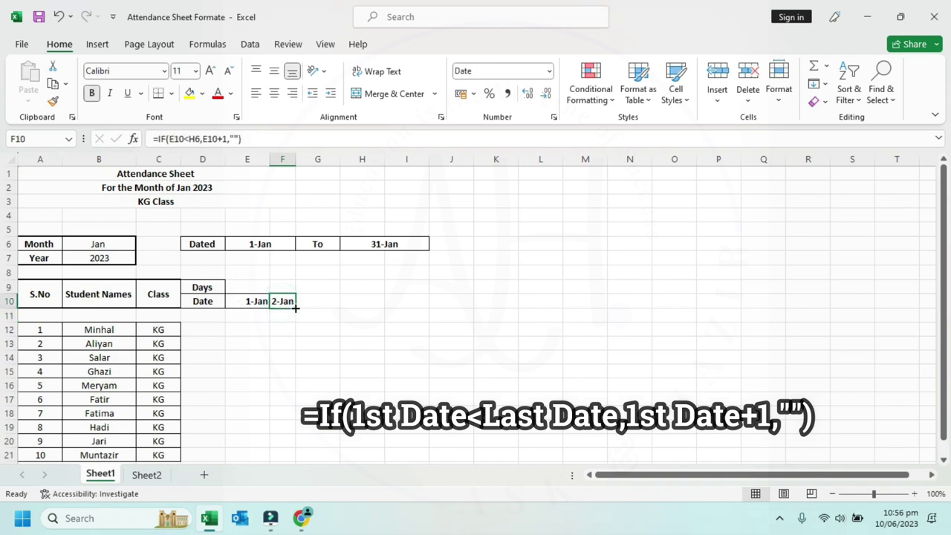
drag(295, 307, 370, 311)
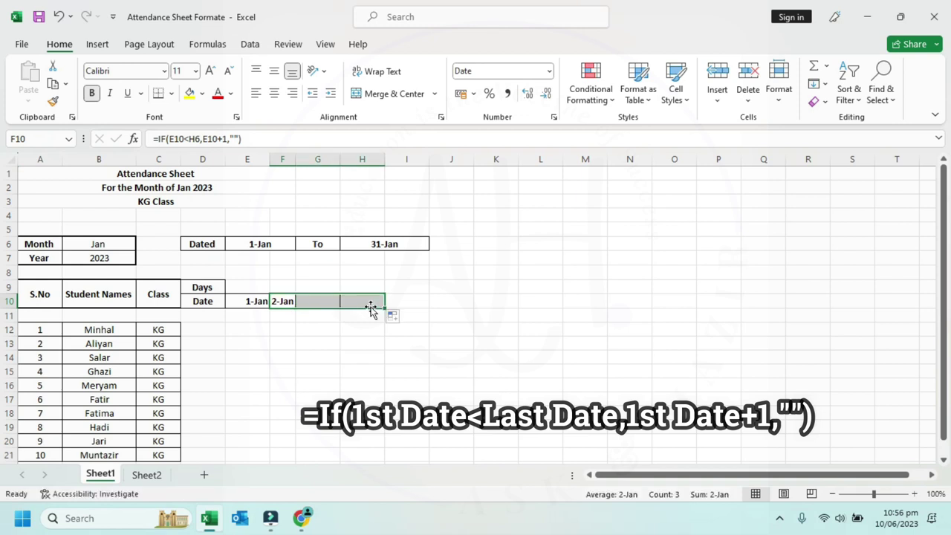
double_click(285, 301)
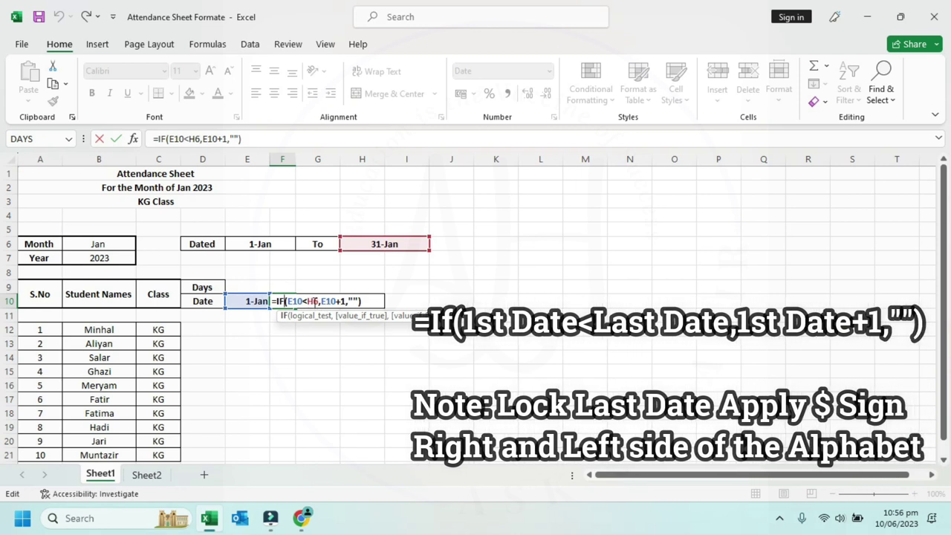
click(313, 301)
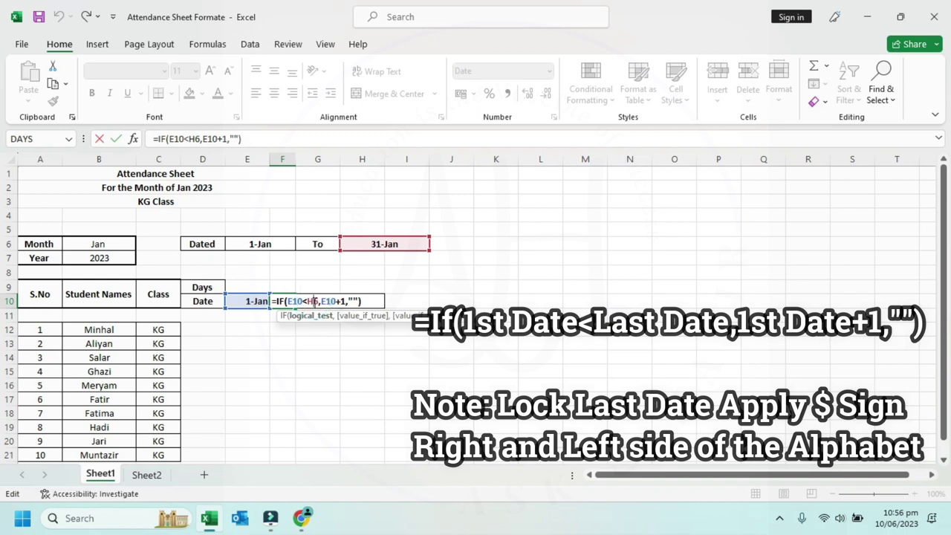
text($)
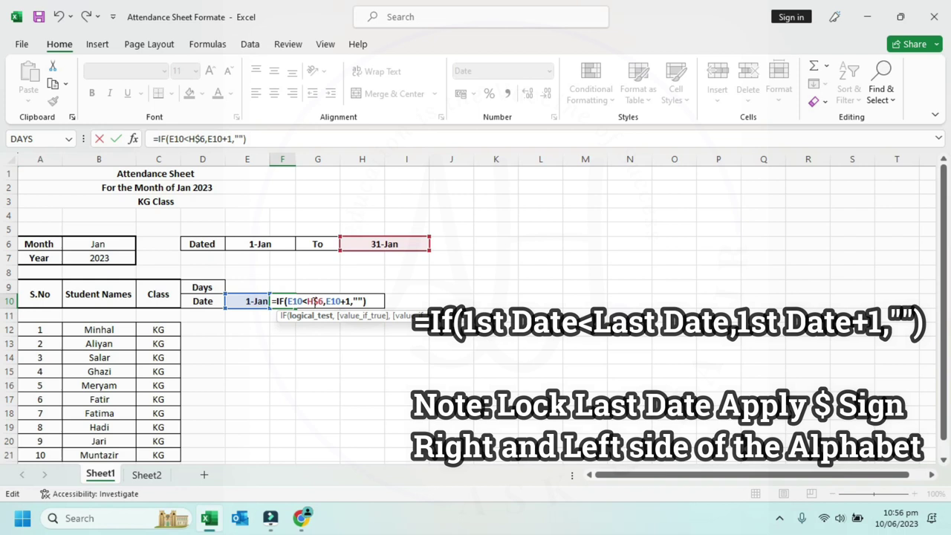
click(307, 300)
text($)
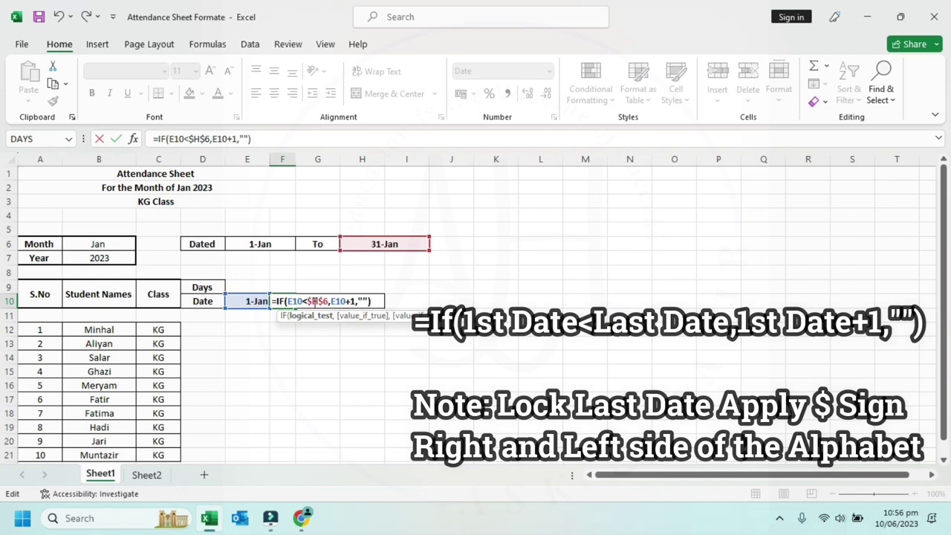
key(Return)
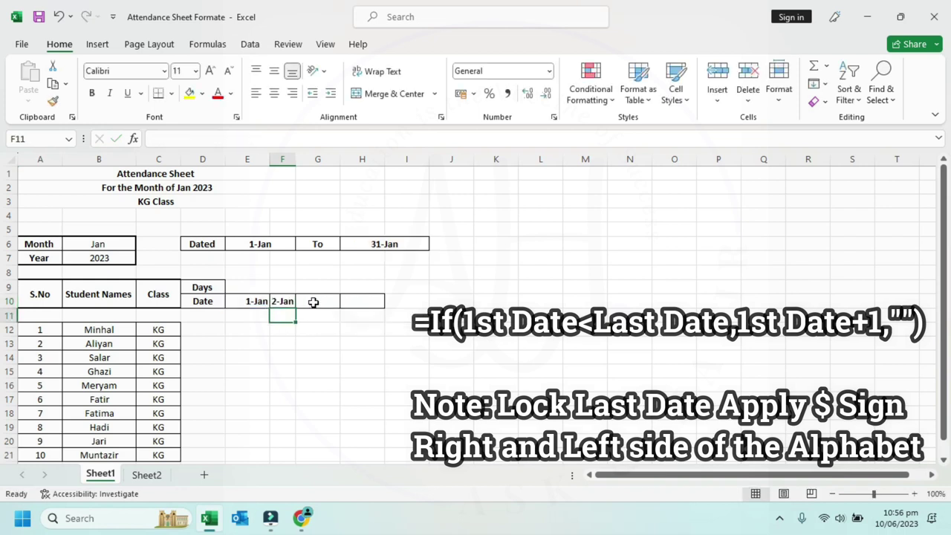
Step: Fill the date formula along row 10 so dates run 1-Jan to 31-Jan
click(281, 301)
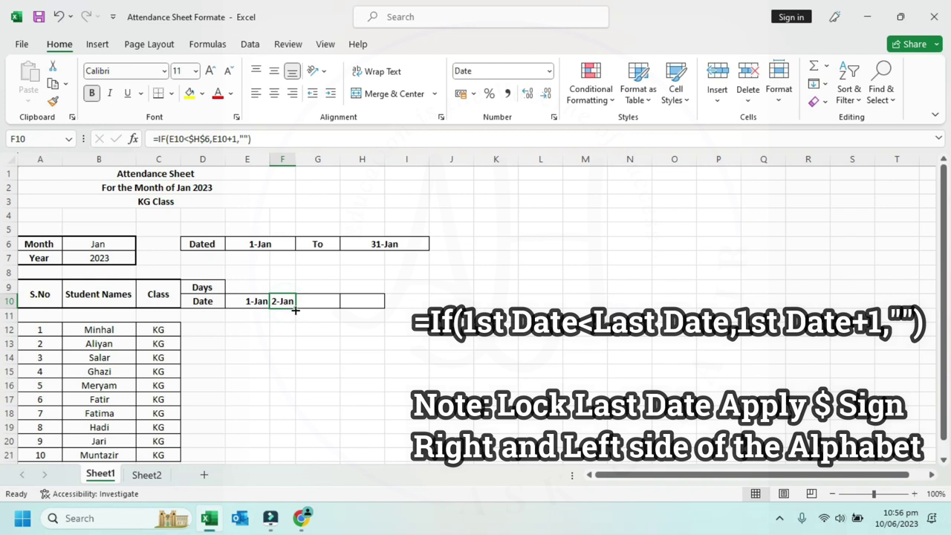
mouse_move(295, 308)
mouse_down()
mouse_move(784, 300)
mouse_move(555, 294)
mouse_up()
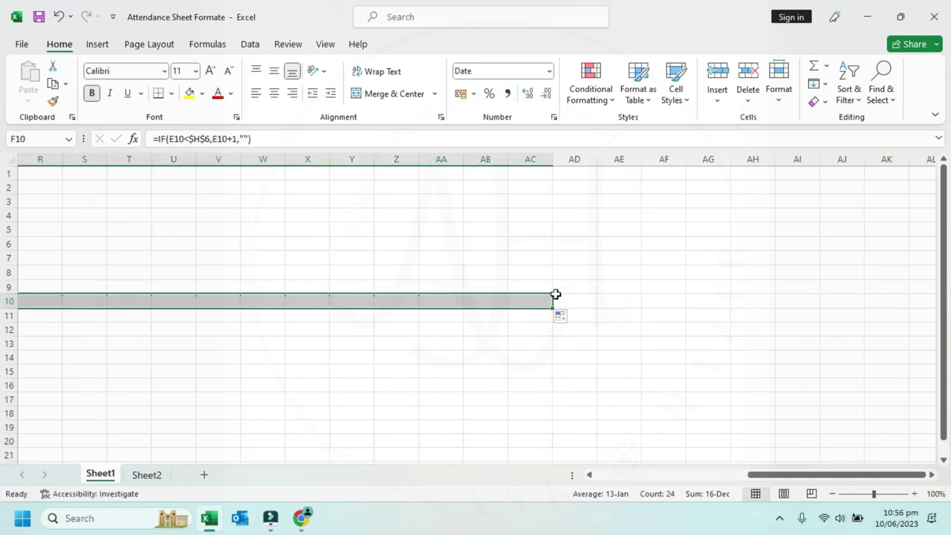
drag(553, 309, 862, 311)
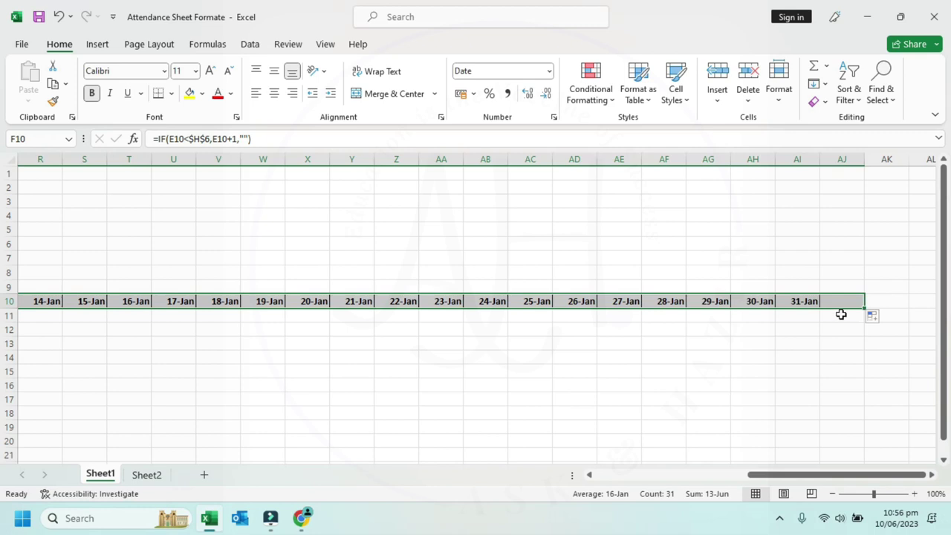
click(840, 314)
key(Left)
key(Left)
key(Left)
key(Left)
key(Left)
key(Left)
key(Left)
key(Right)
key(Right)
key(Right)
key(Right)
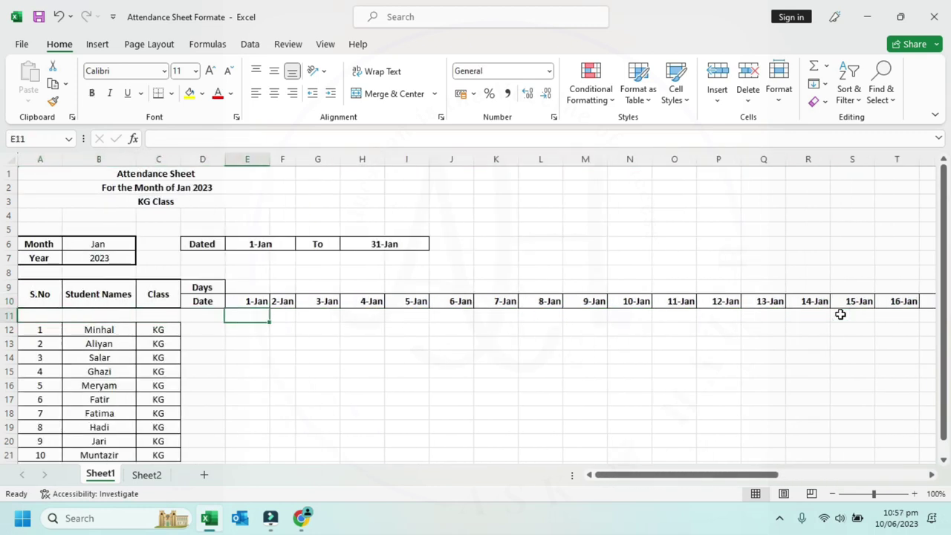
key(Up)
key(Up)
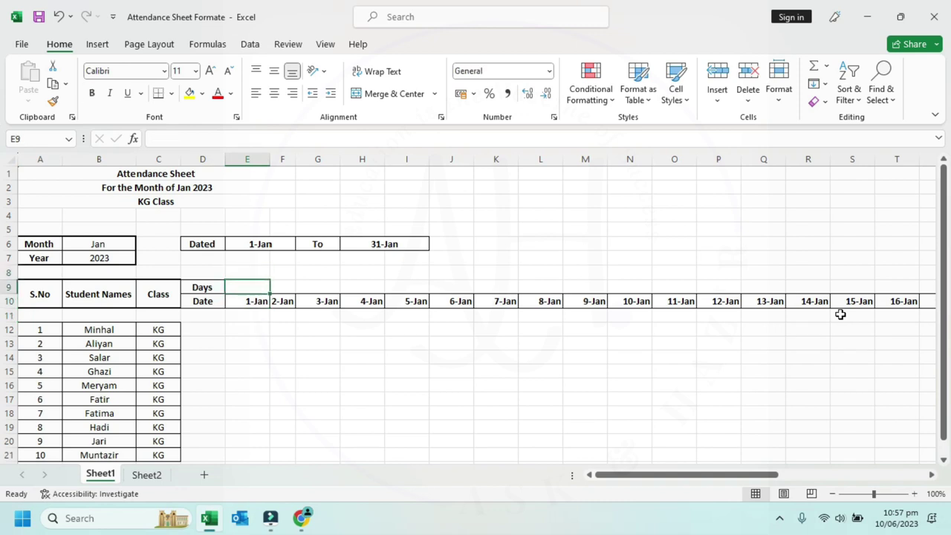
Step: Enter =TEXT(E10,"ddd") in E9 so it shows Sun for 1-Jan
text(=)
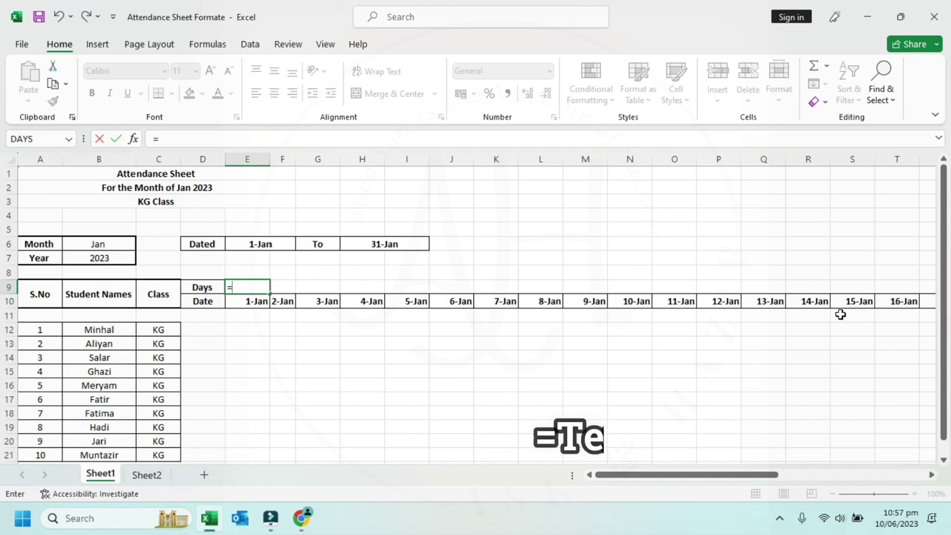
text(text)
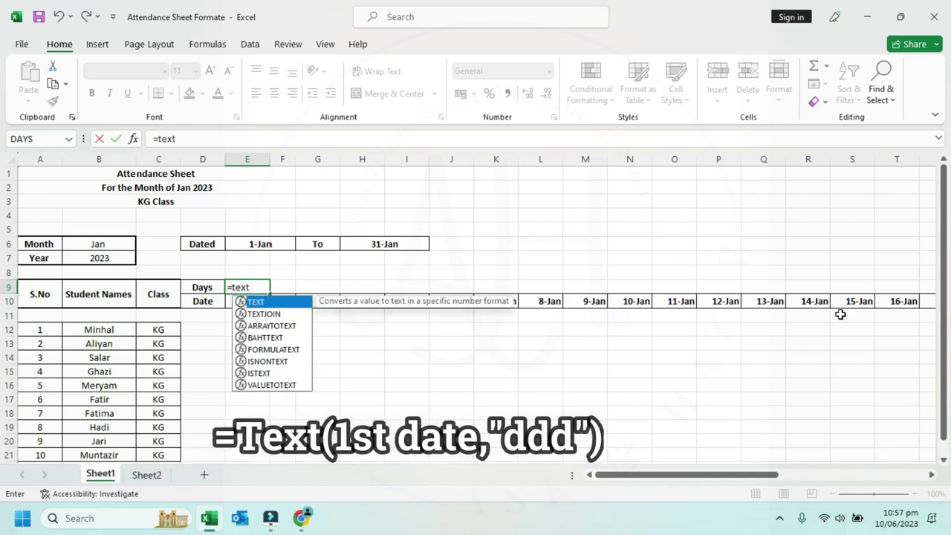
text(()
key(Down)
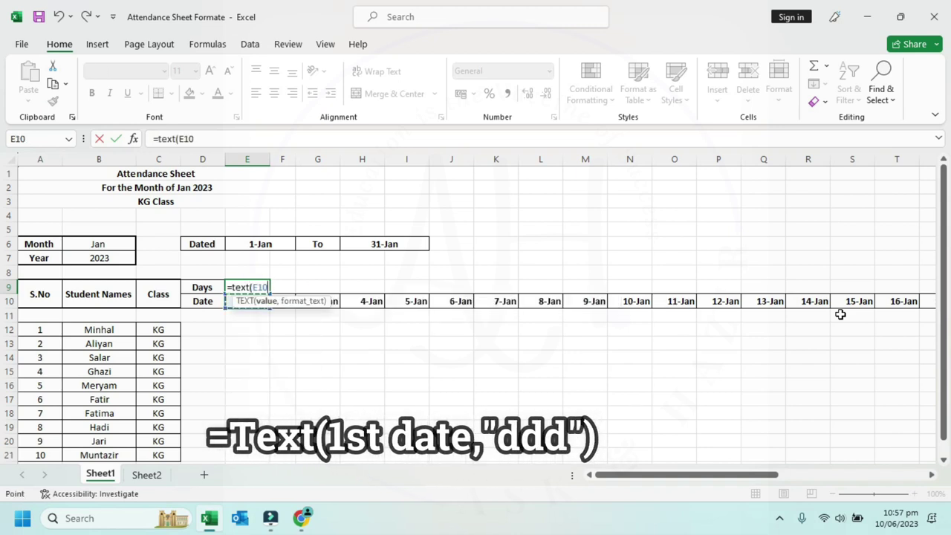
text(,")
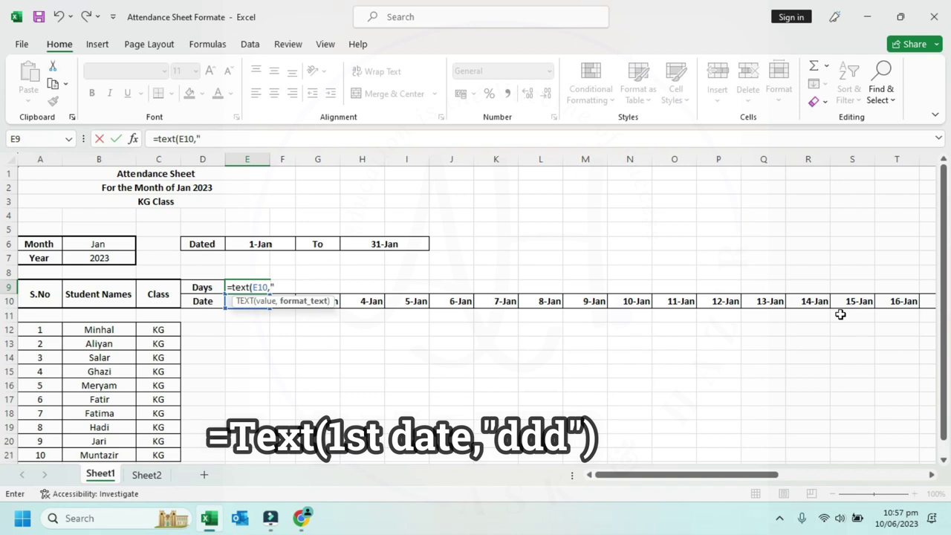
text(d)
text(dd")
text())
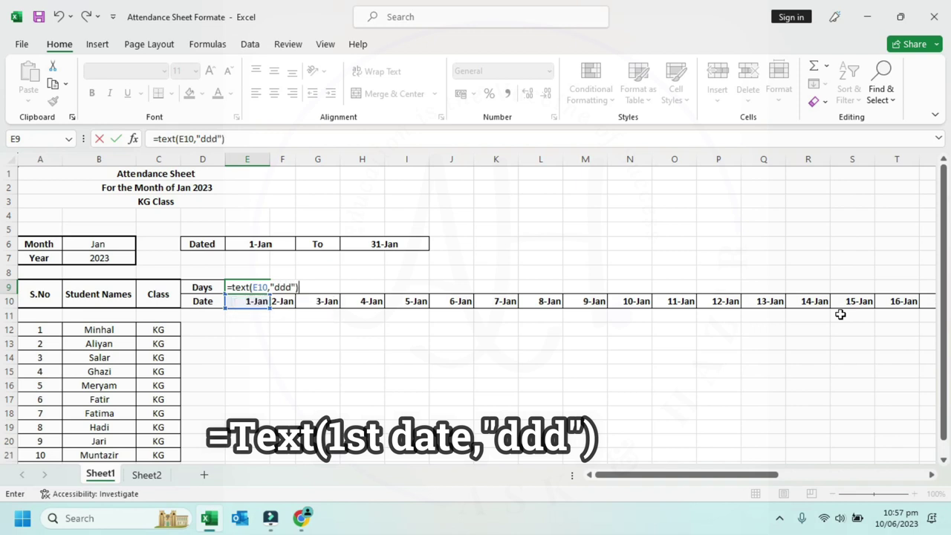
key(Return)
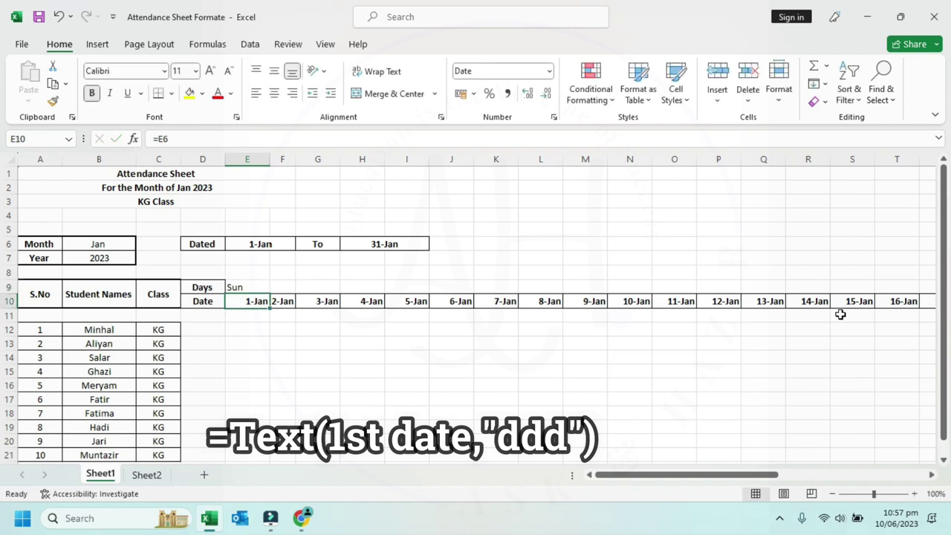
click(258, 287)
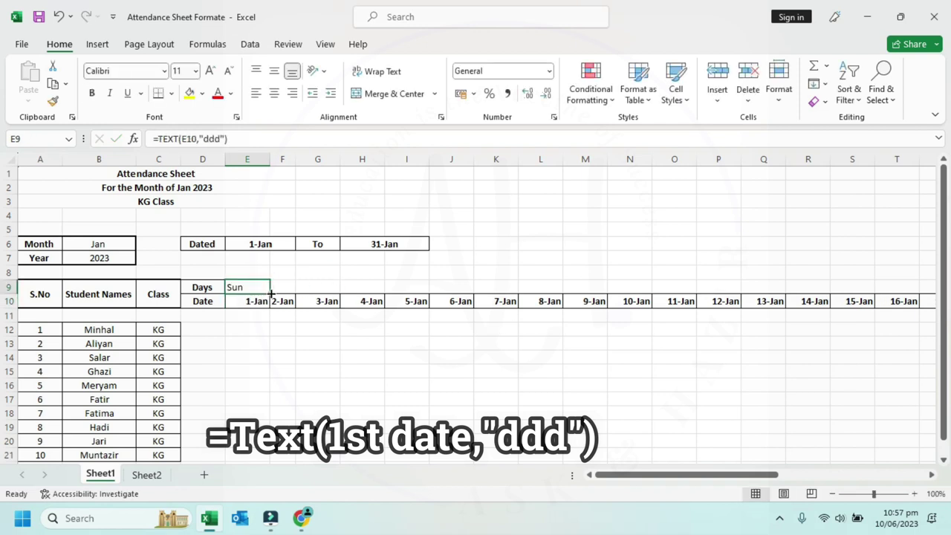
Step: Fill the weekday formula from E9 across the Days row through 31-Jan
drag(271, 293, 948, 283)
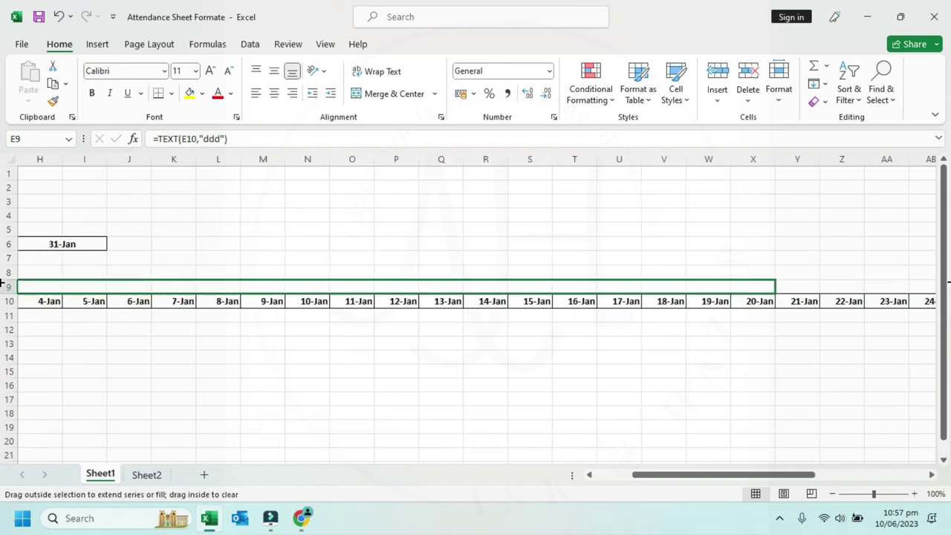
drag(948, 283, 807, 289)
click(793, 287)
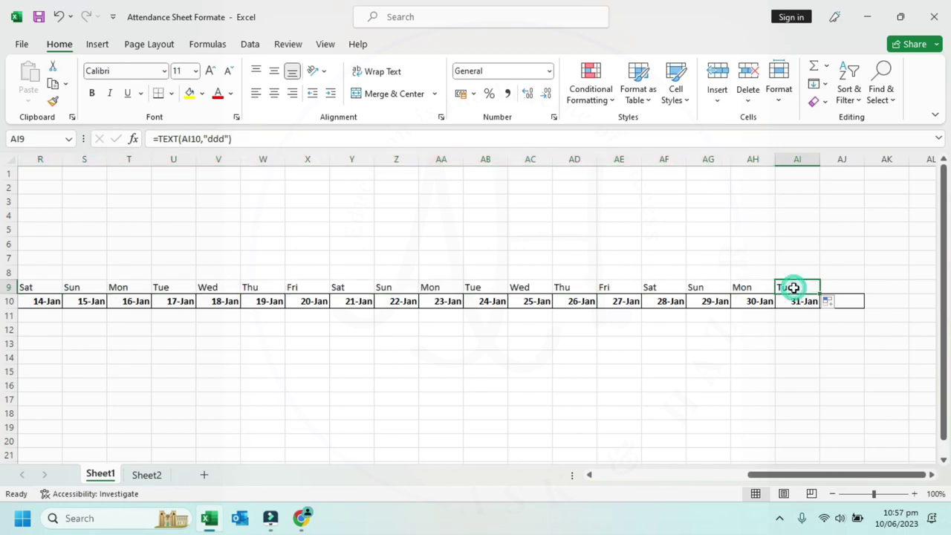
Step: Apply All Borders to the Days and Date header rows
key(Left)
key(Left)
key(Left)
key(Left)
key(Left)
key(Left)
key(Left)
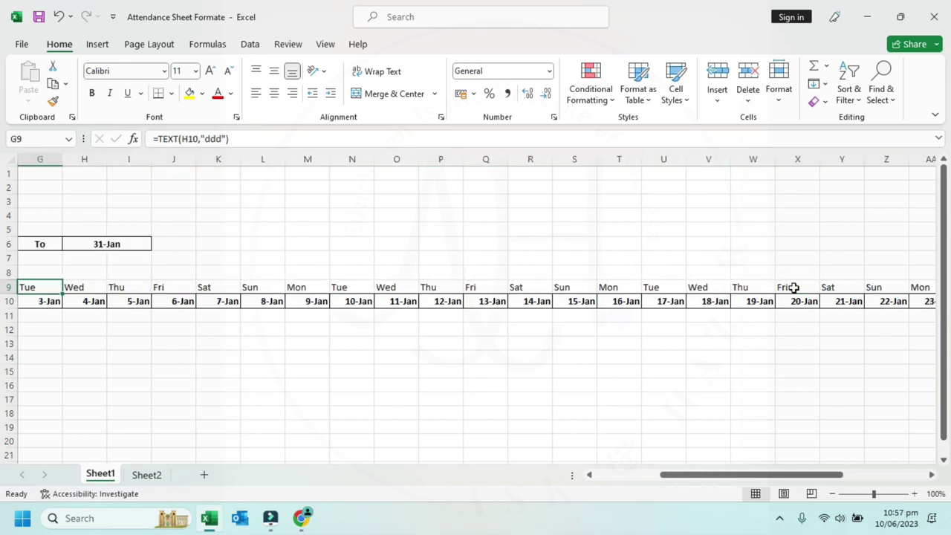
key(Left)
key(Left)
key(Left)
key(Right)
key(Right)
key(Right)
key(Right)
key(Left)
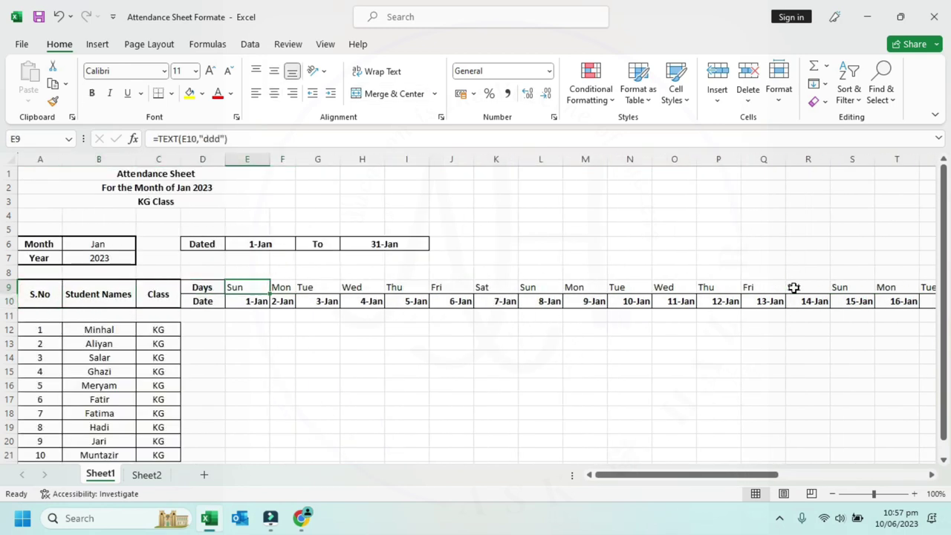
key(shift+Down)
key(shift+Right)
key(shift+Right)
key(shift+Right)
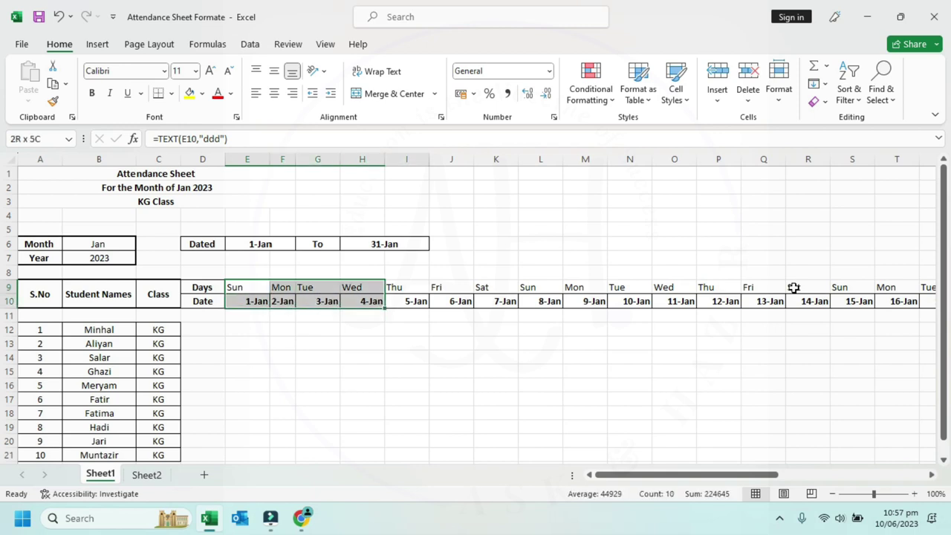
key(shift+Right)
key(shift+Right)
key(shift+Right)
key(shift+Right)
key(shift+Right)
key(shift+Right)
key(shift+Right)
key(shift+Right)
key(shift+Right)
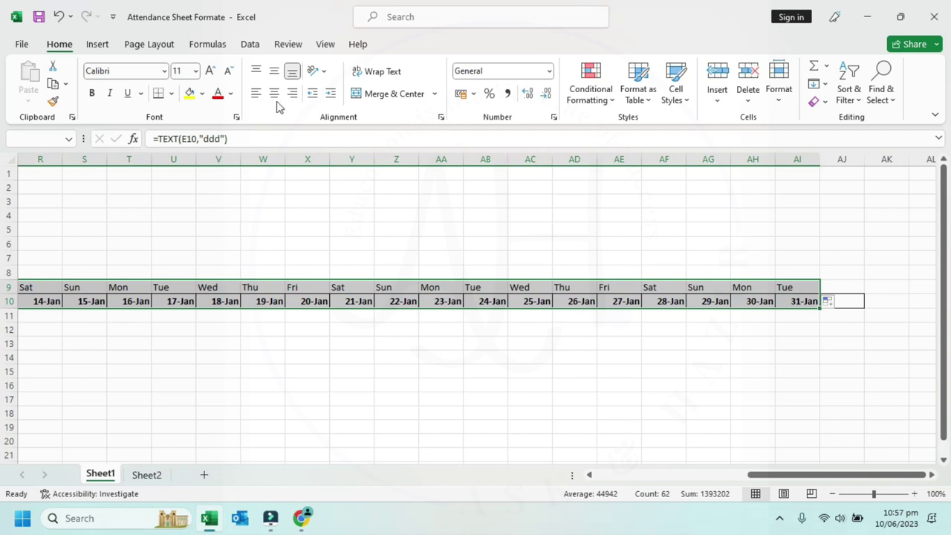
click(172, 94)
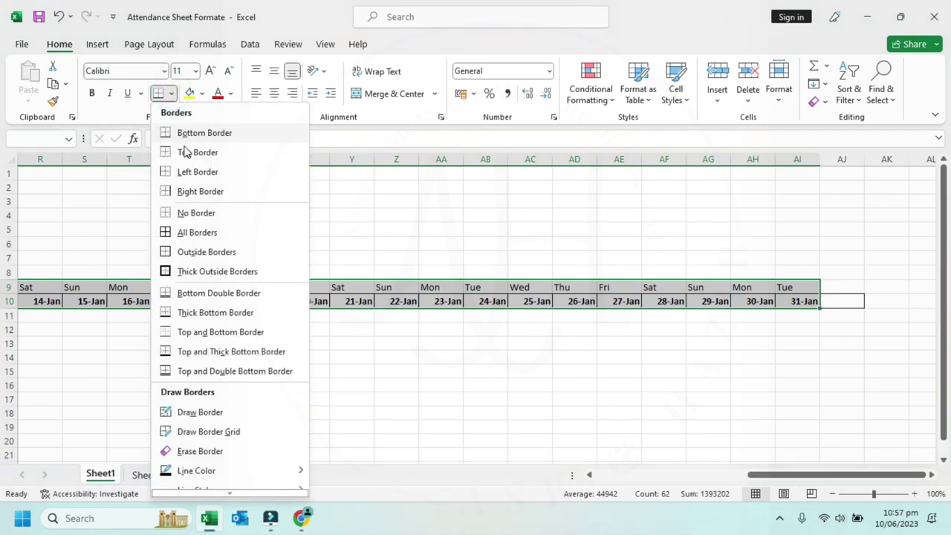
click(180, 233)
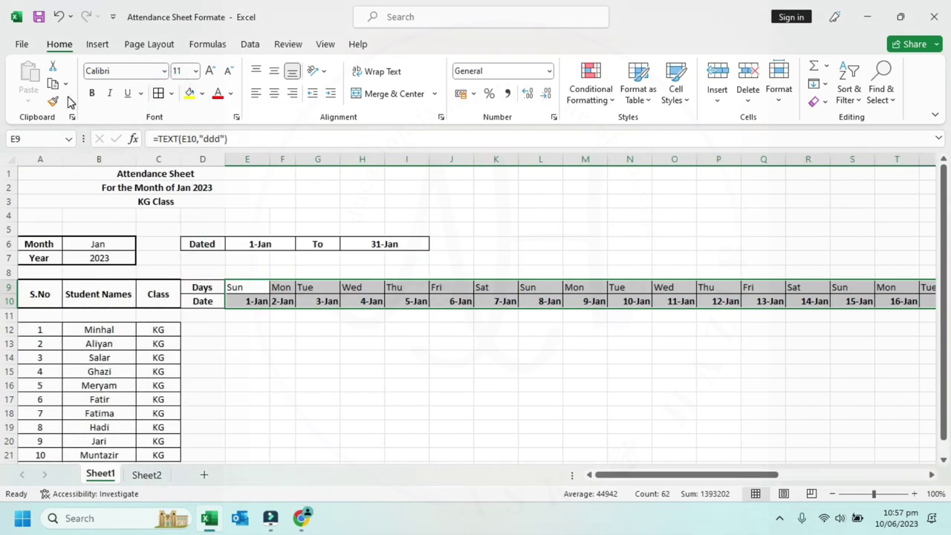
Step: Make both header rows bold and centred, and widen column F slightly
click(92, 93)
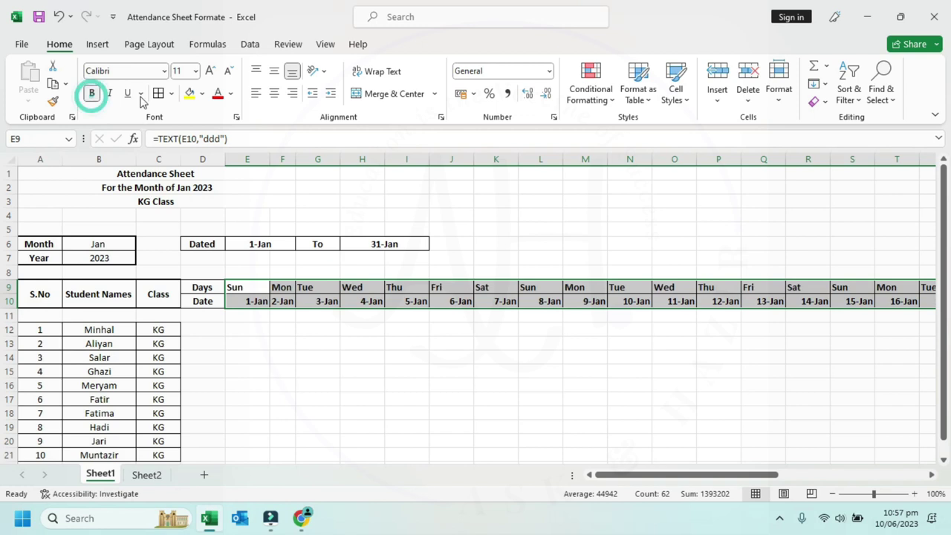
click(274, 93)
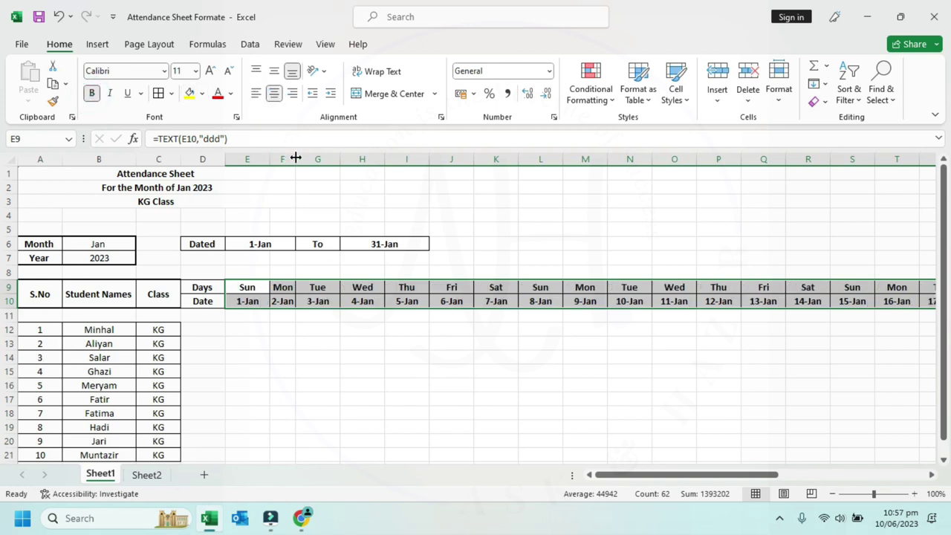
drag(295, 158, 297, 158)
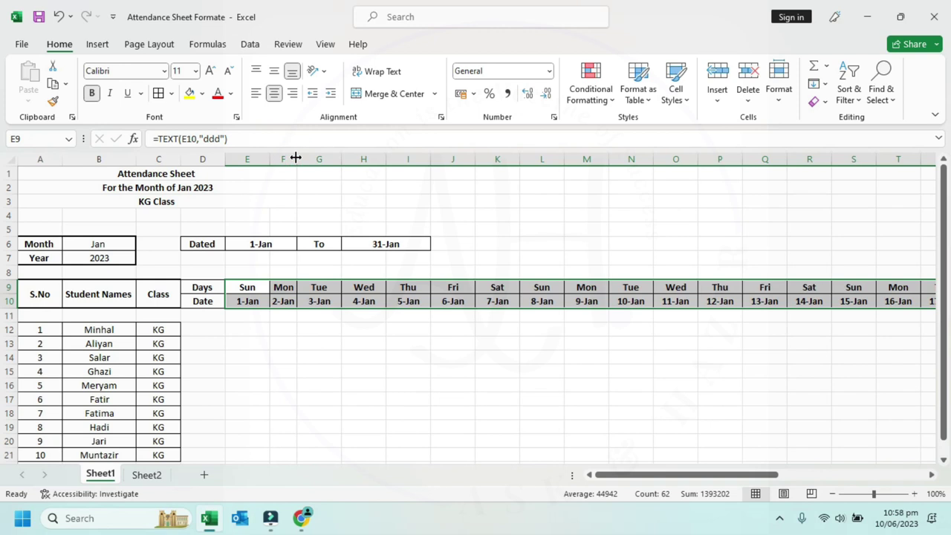
click(398, 351)
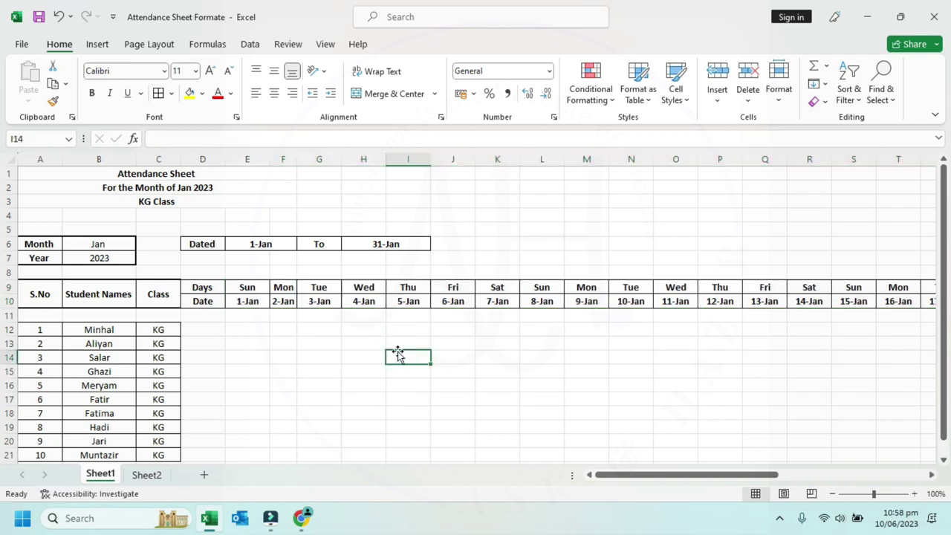
key(Up)
key(Up)
key(Up)
key(Up)
key(Up)
Step: Fill the Days row from E9 to the last date with orange, then select E11
key(Left)
key(Left)
key(Left)
key(Left)
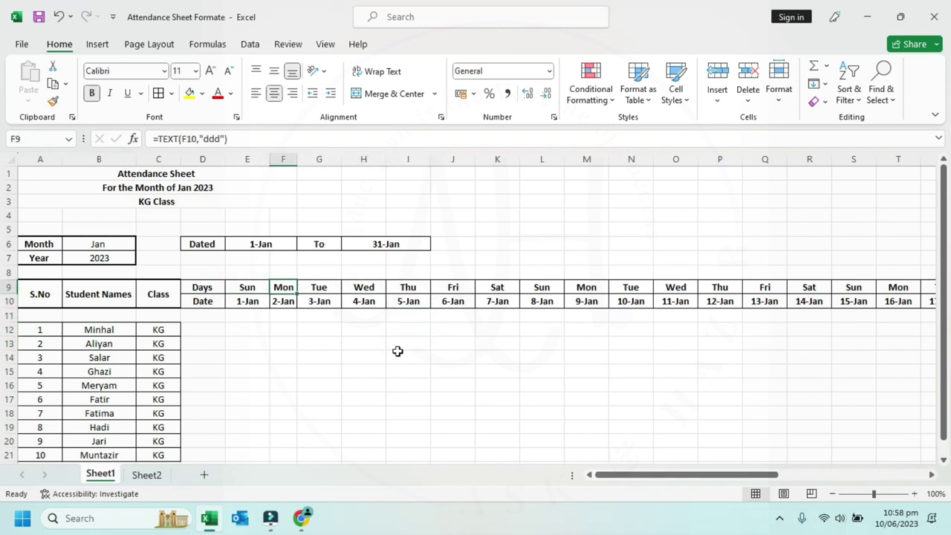
key(shift+Right)
key(shift+Right)
key(shift+Right)
key(shift+Right)
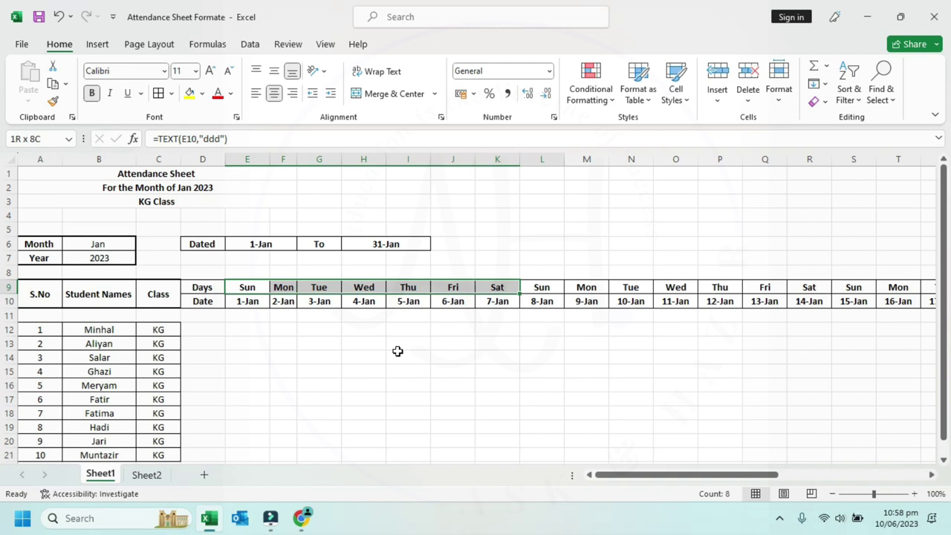
key(shift+Right)
key(shift+Right)
key(shift+Right)
key(shift+Right)
key(shift+Right)
key(shift+Right)
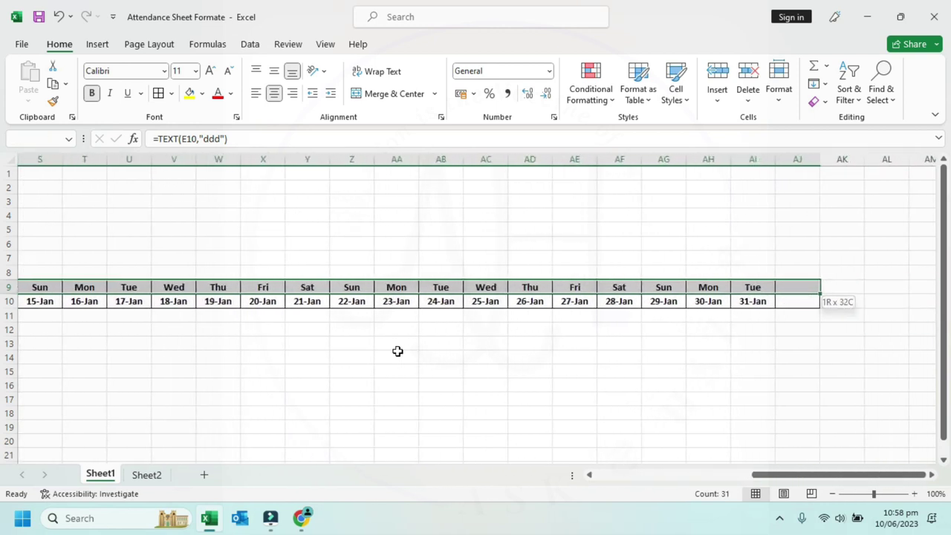
click(202, 93)
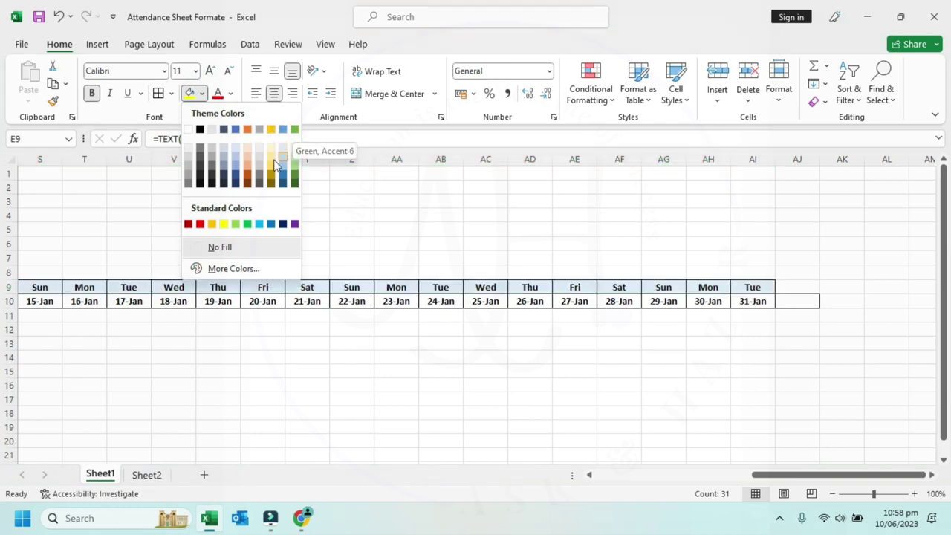
click(247, 167)
scroll(476, 312, left, 10)
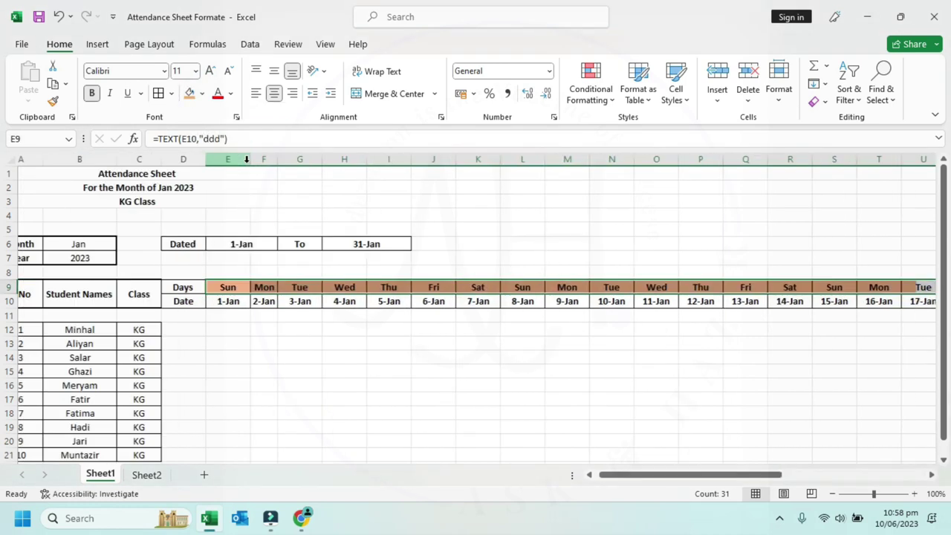
click(248, 315)
click(248, 287)
key(Down)
key(Down)
key(Down)
key(Up)
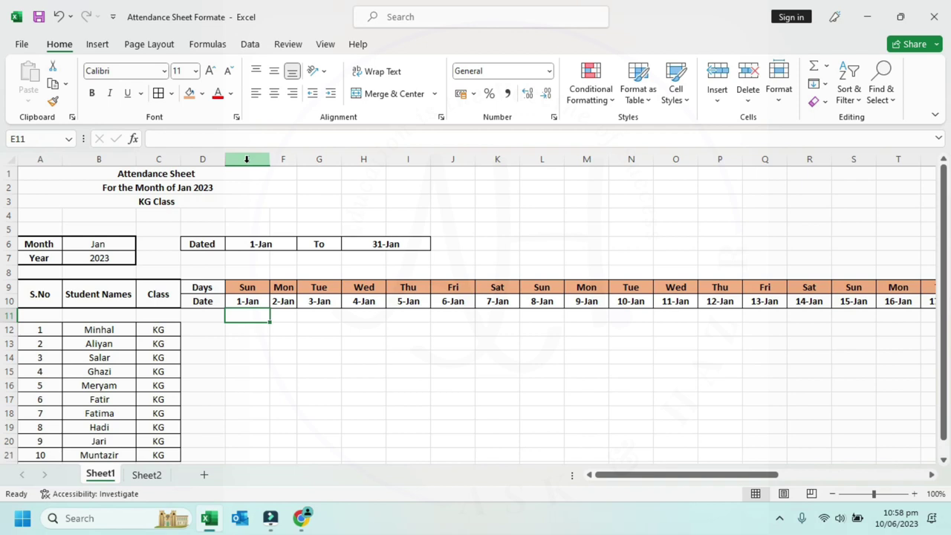
Step: For E11, start a new conditional formatting rule using a formula to determine formatting
click(249, 318)
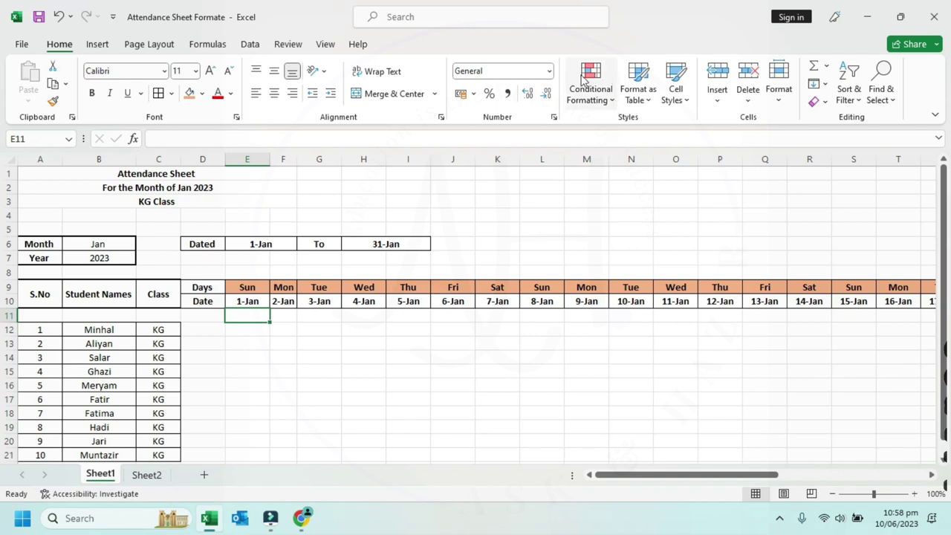
click(613, 104)
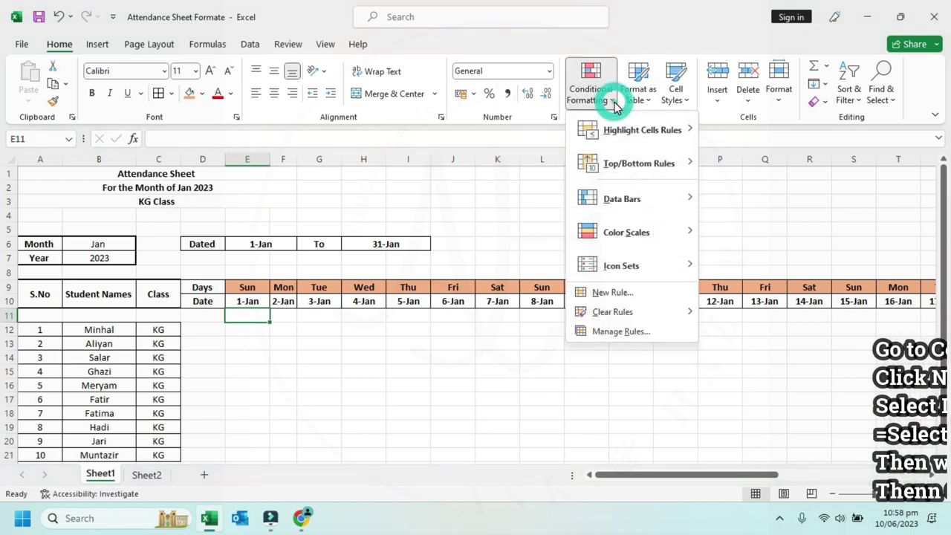
click(611, 293)
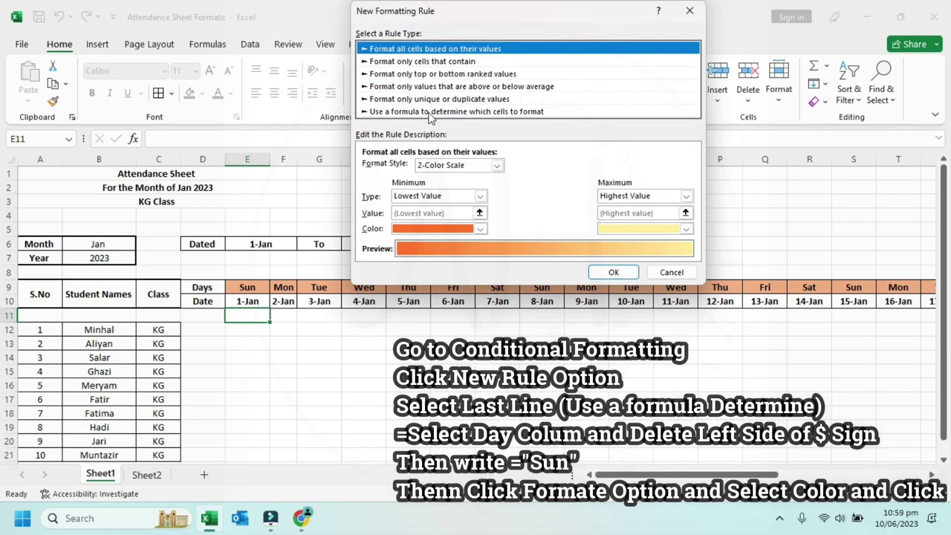
click(520, 112)
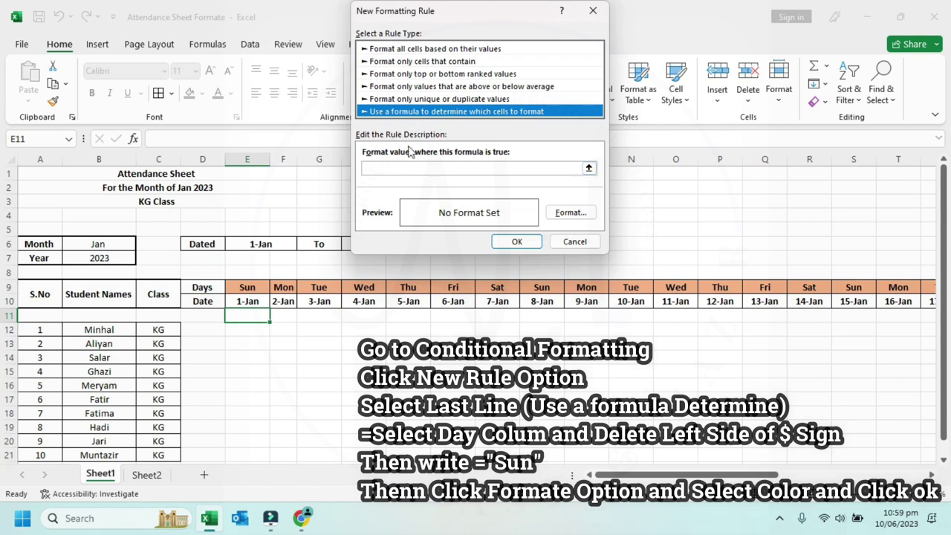
Step: Enter the rule formula =E$9="Sun"
click(380, 167)
text(=)
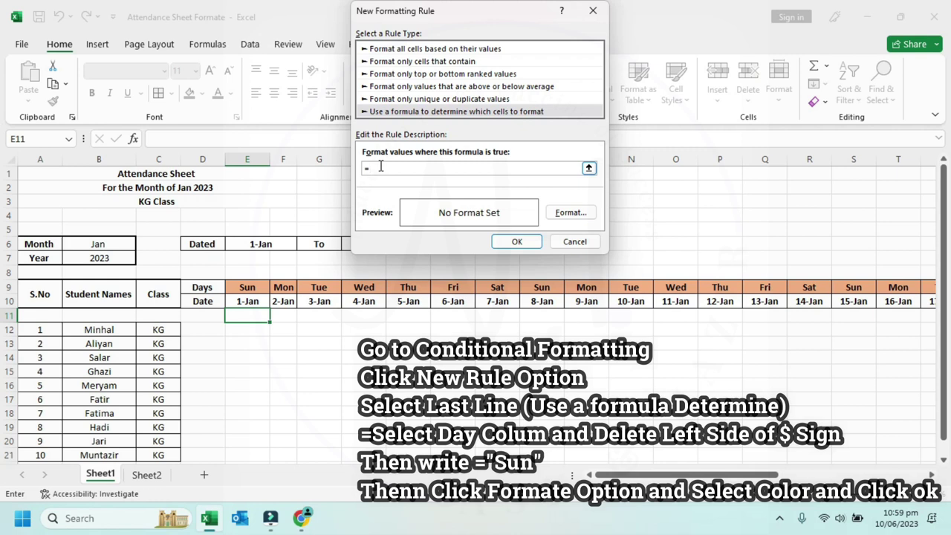
click(246, 288)
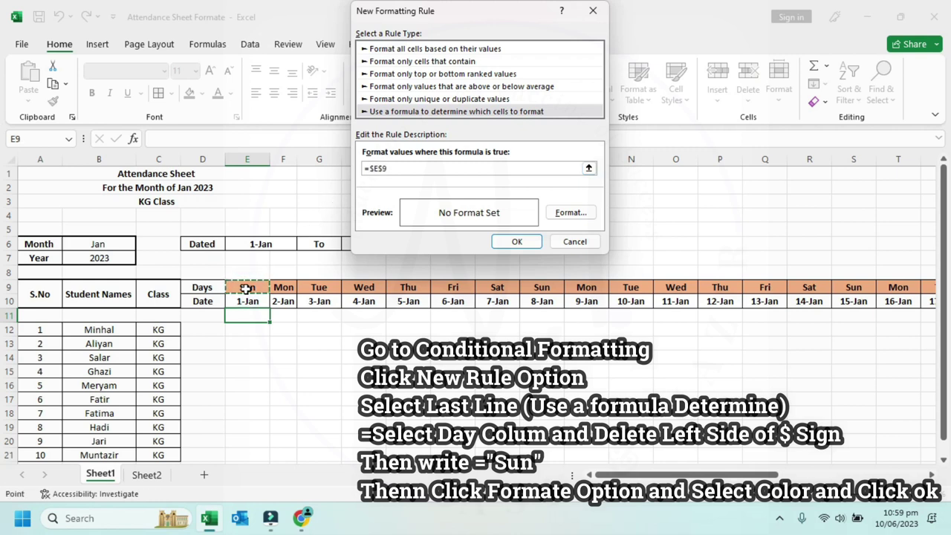
key(Left)
key(Left)
key(Right)
key(Right)
click(370, 168)
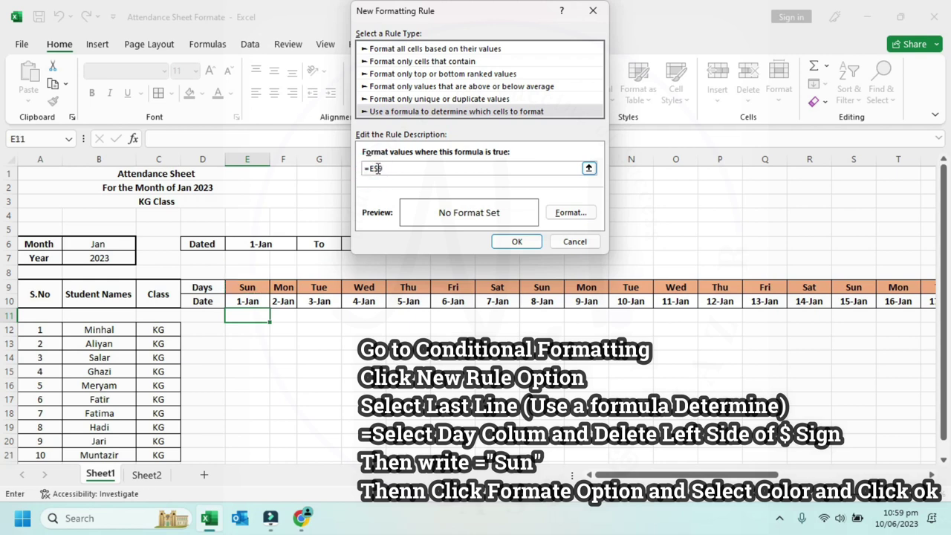
click(387, 169)
text(+)
key(Left)
key(Left)
key(Left)
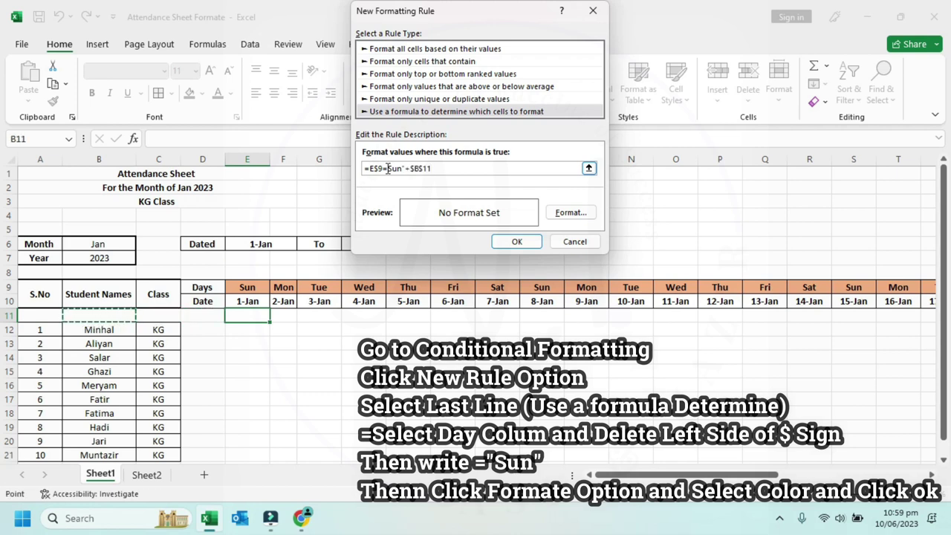
key(Right)
key(BackSpace)
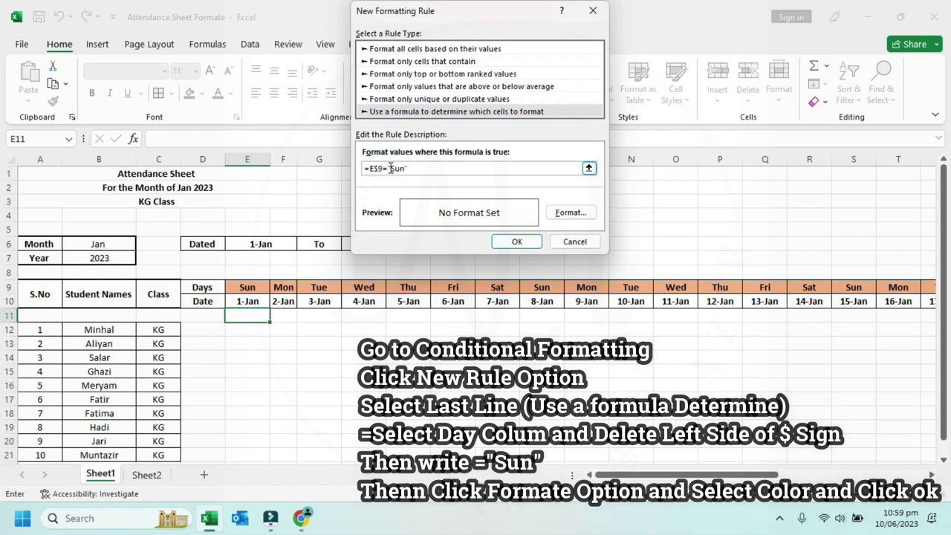
click(423, 168)
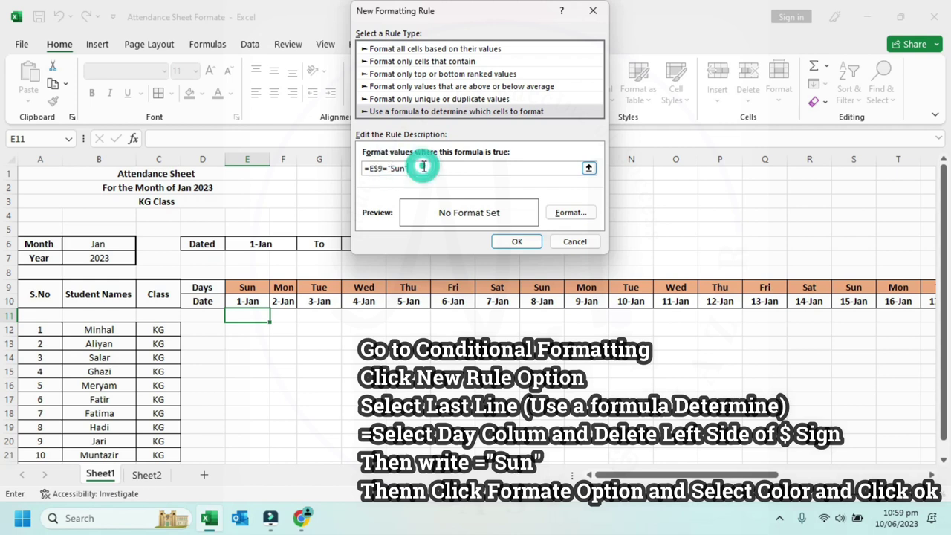
Step: Give the =E$9="Sun" rule a gold fill and save it, turning E11 gold
click(570, 214)
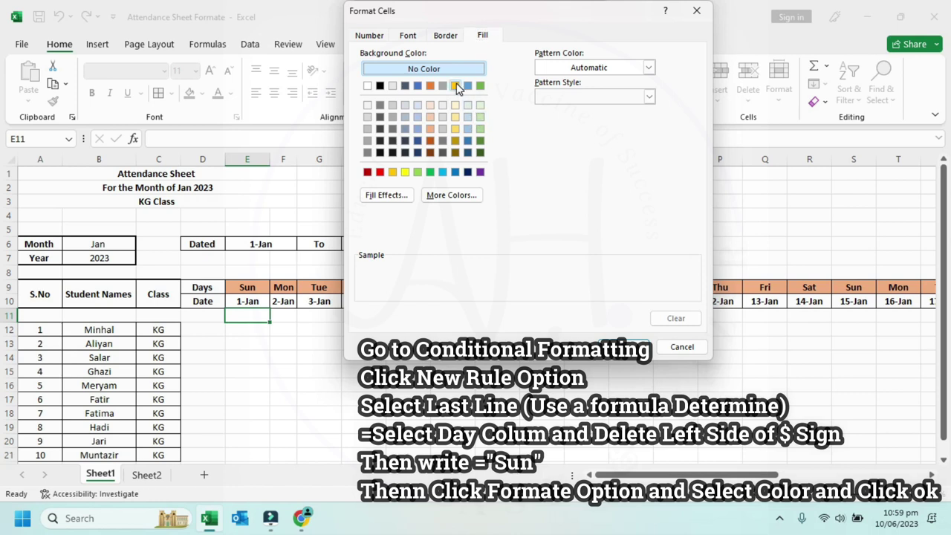
click(456, 86)
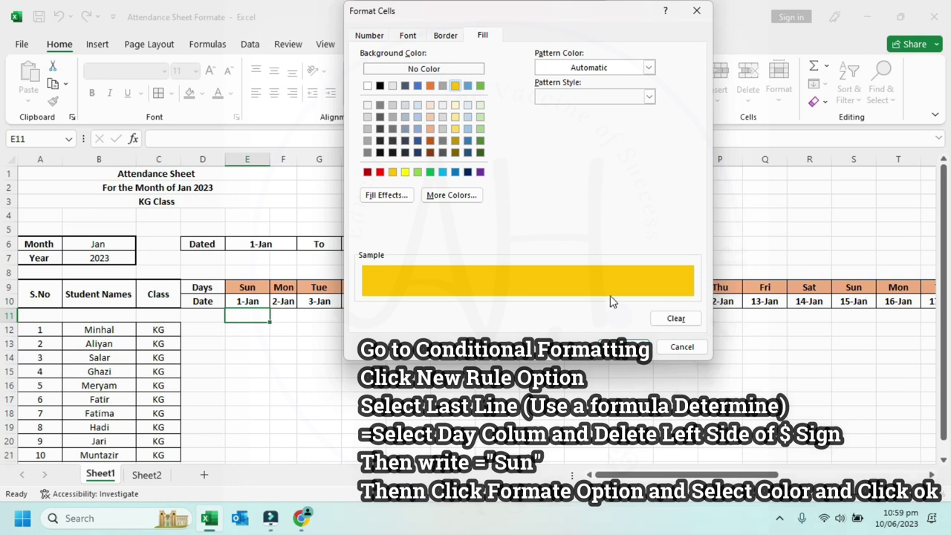
click(624, 346)
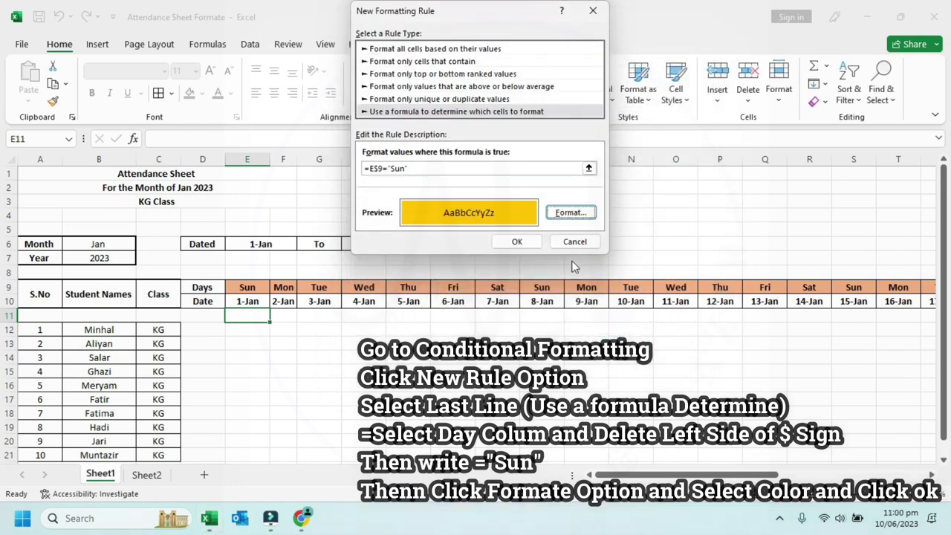
click(517, 242)
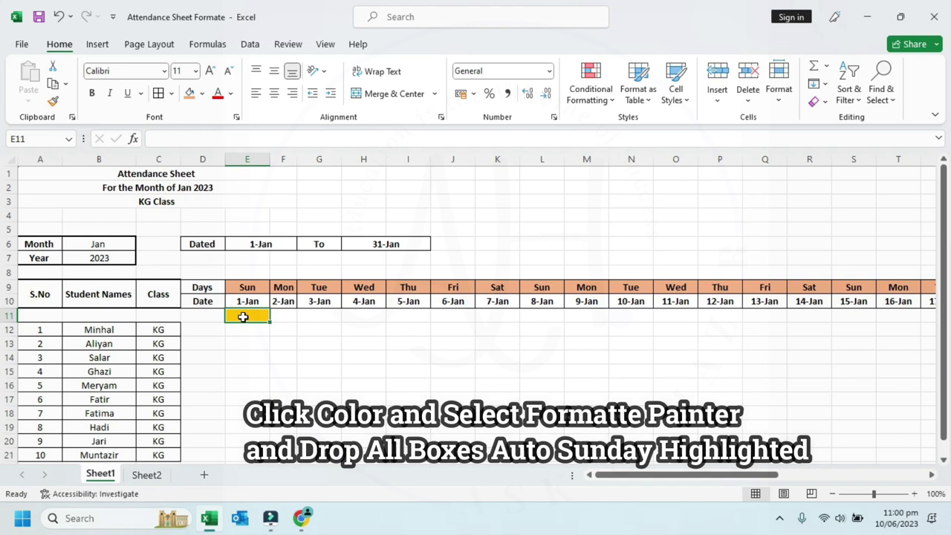
Step: Format-paint E11's Sunday rule over E11:T21 so Sunday columns turn gold
click(54, 99)
mouse_move(239, 313)
mouse_down()
mouse_move(610, 361)
mouse_move(553, 416)
mouse_up()
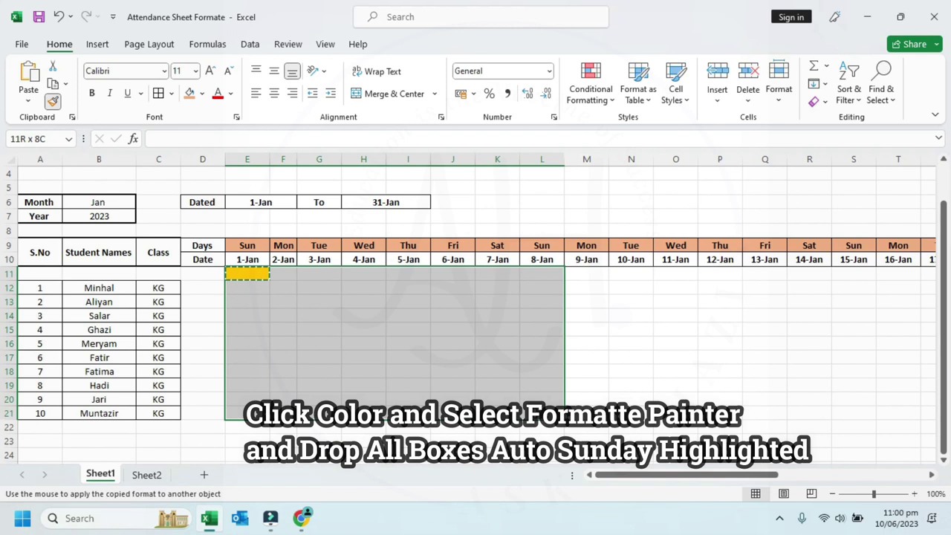
mouse_move(553, 416)
mouse_down()
mouse_move(901, 408)
mouse_move(894, 395)
mouse_move(858, 421)
mouse_up()
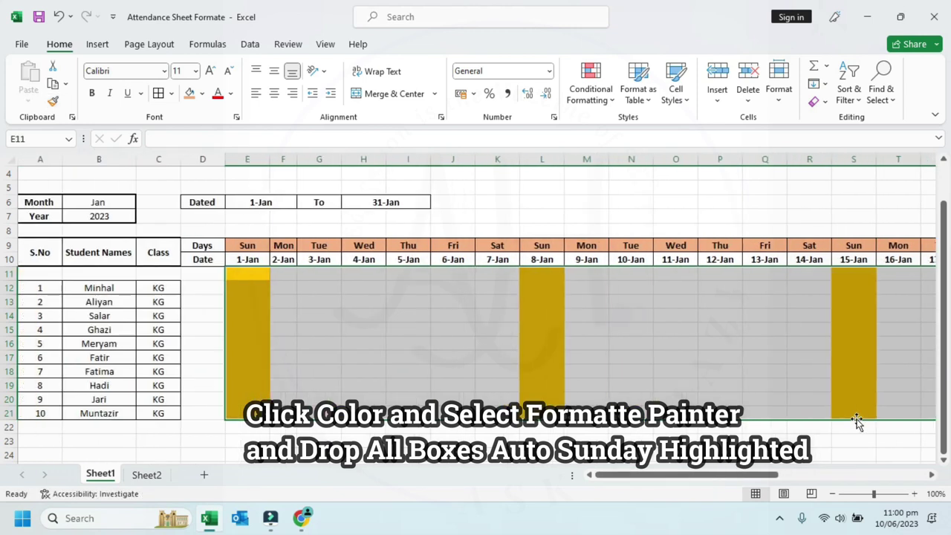
click(605, 367)
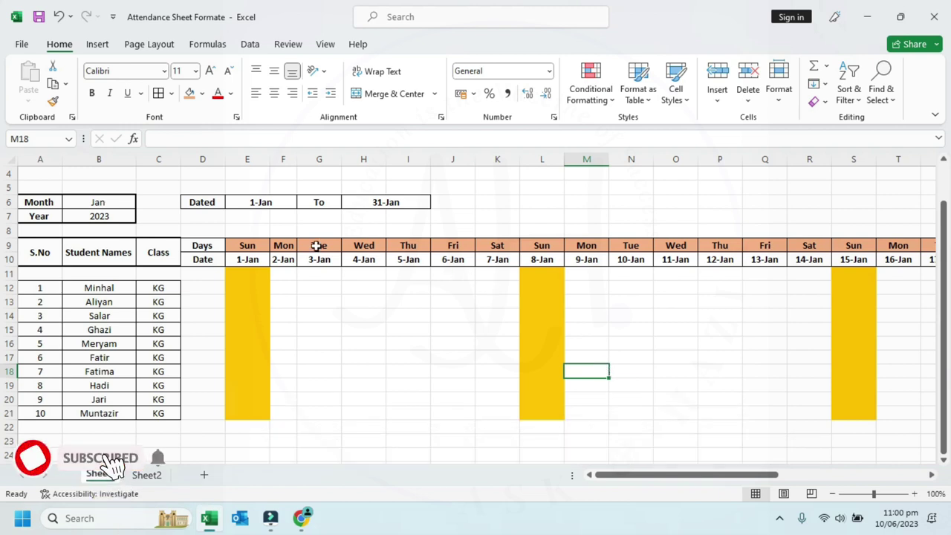
Step: Switch the Month in B6 to Feb from its dropdown
click(119, 201)
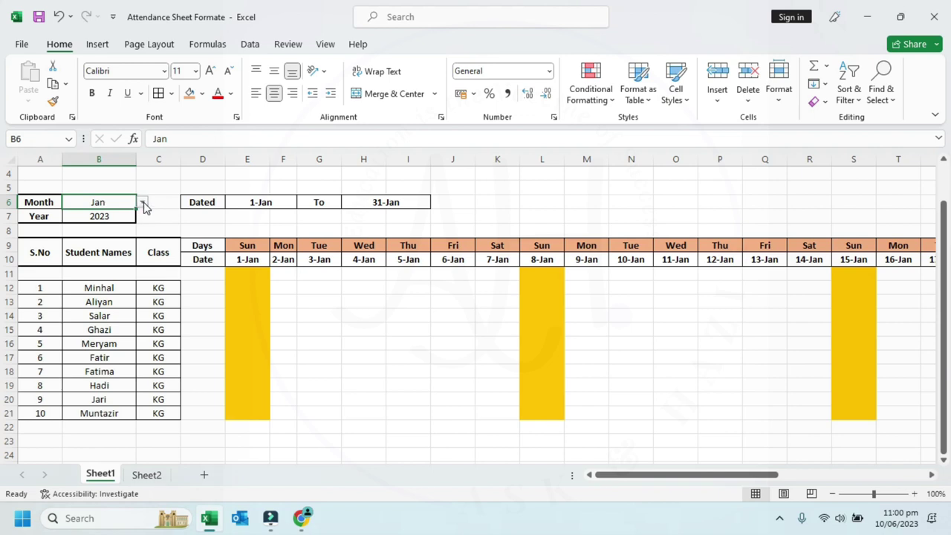
click(145, 206)
click(113, 225)
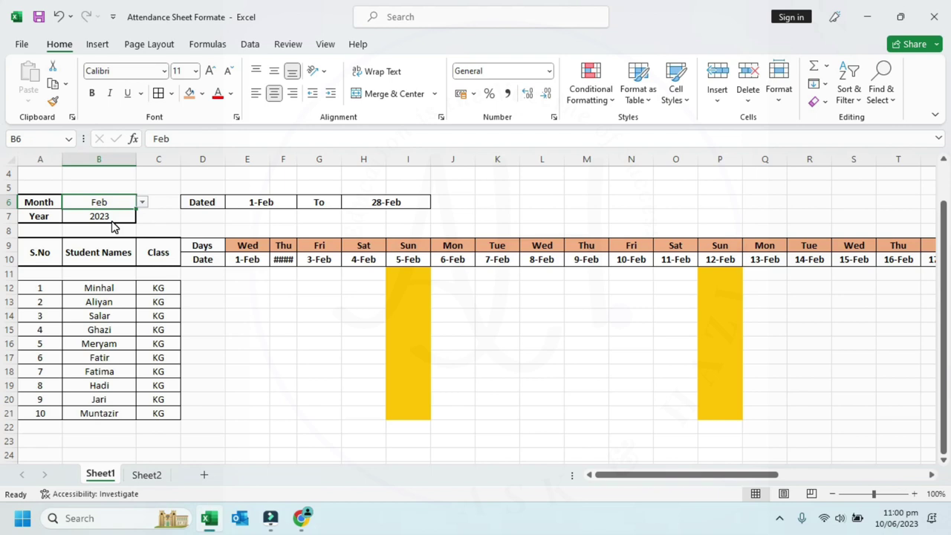
Step: Auto-fit the selected date columns to their contents
click(192, 156)
scroll(445, 334, right, 5)
click(439, 356)
mouse_move(708, 159)
mouse_down()
mouse_move(95, 122)
mouse_move(221, 133)
mouse_up()
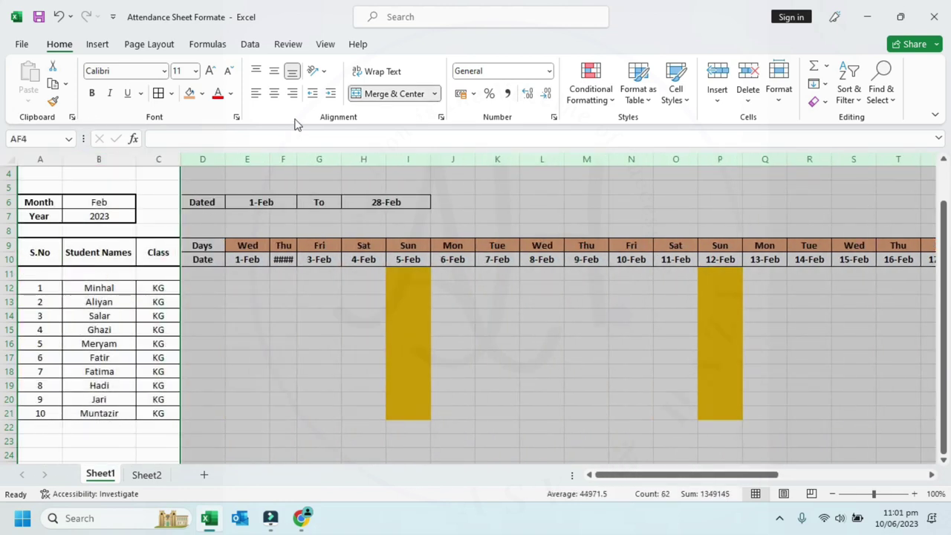
double_click(343, 158)
click(422, 330)
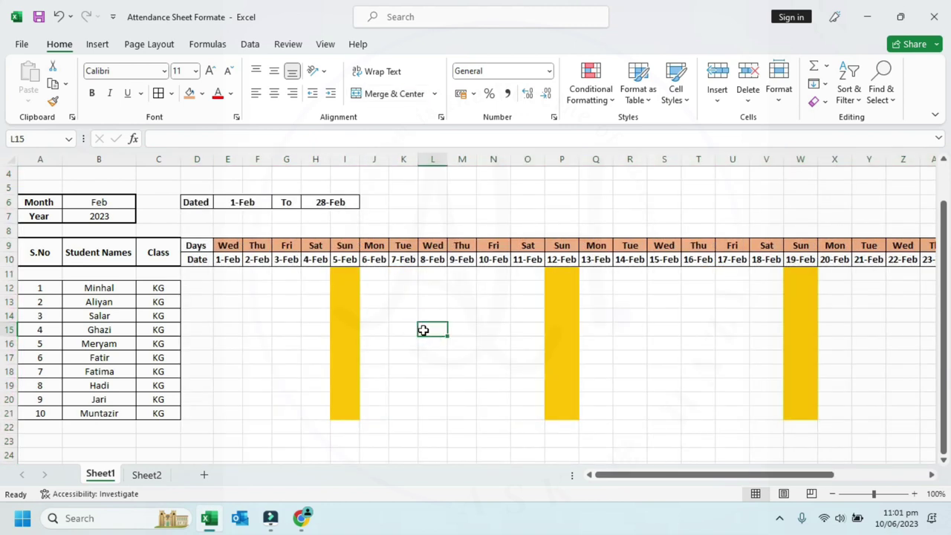
key(Up)
key(Up)
key(Up)
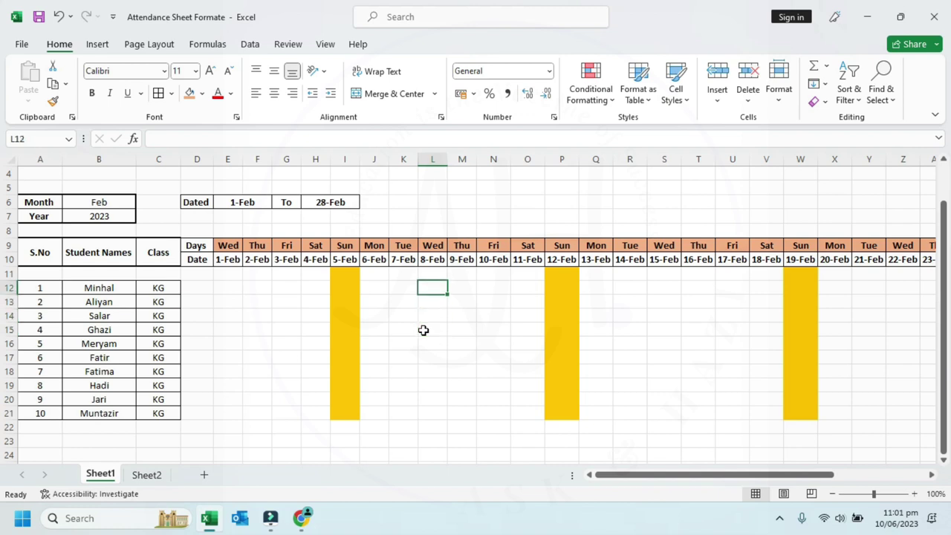
Step: Set the Month in B6 back to Jan
click(127, 202)
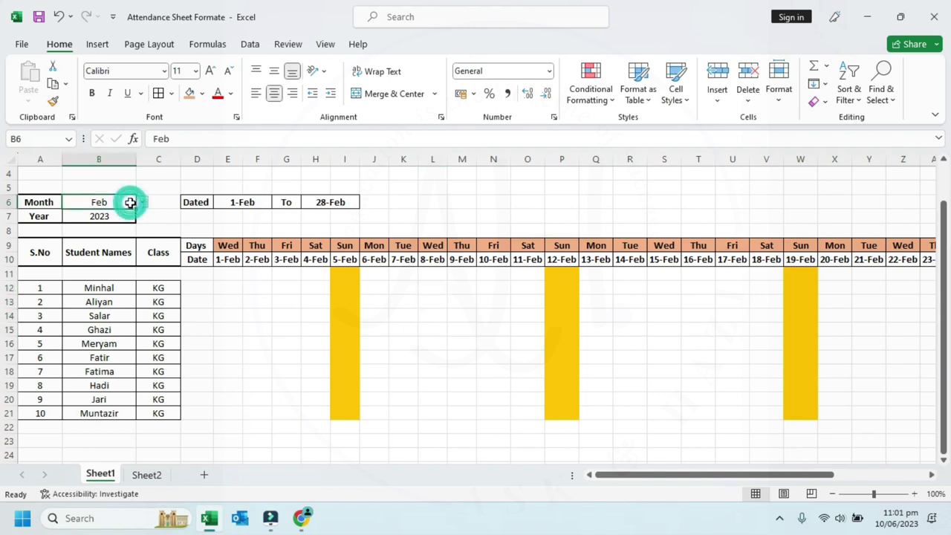
click(141, 202)
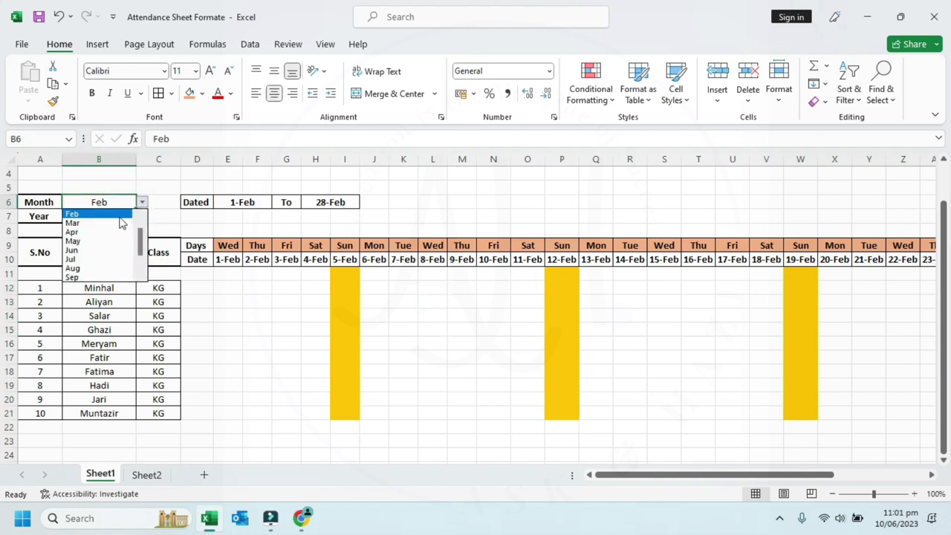
drag(141, 243, 141, 223)
click(113, 215)
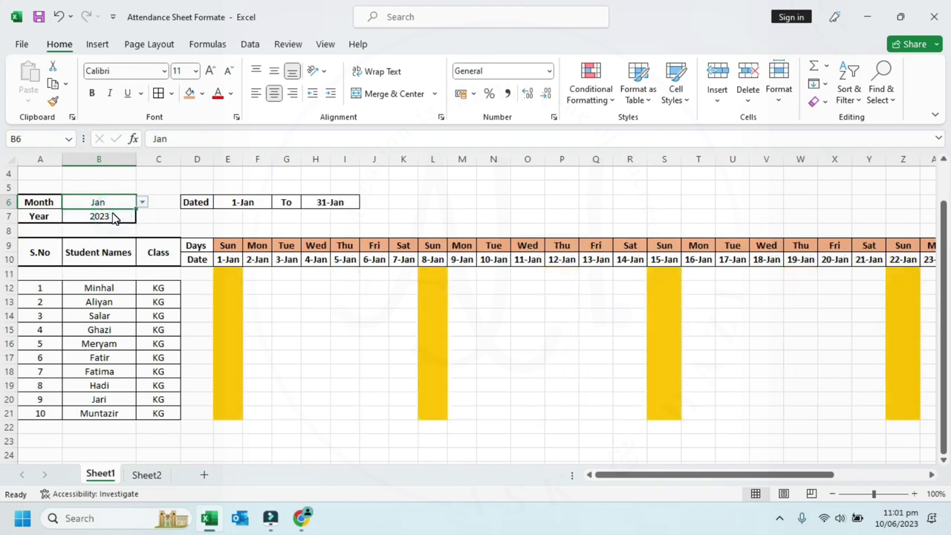
key(Up)
key(Up)
key(Left)
key(Left)
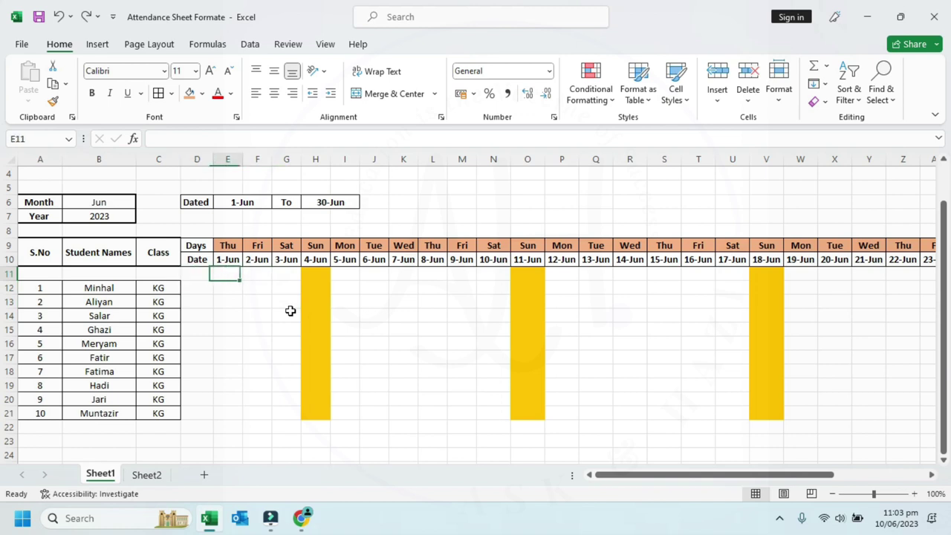
Step: Apply All Borders to the student grid from E12 to the last date, rows 12–21
key(Down)
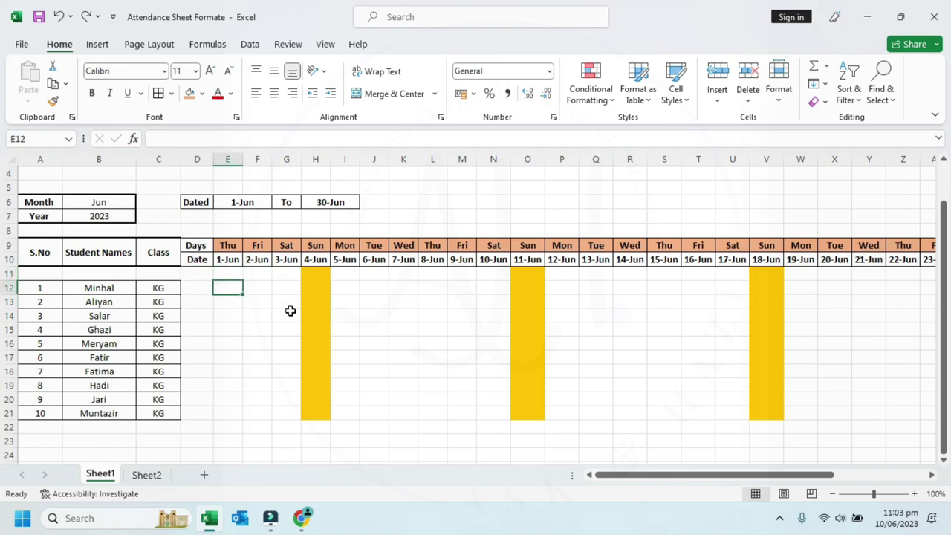
key(shift+Right)
key(shift+Right)
key(shift+Right)
key(shift+Right)
key(shift+Right)
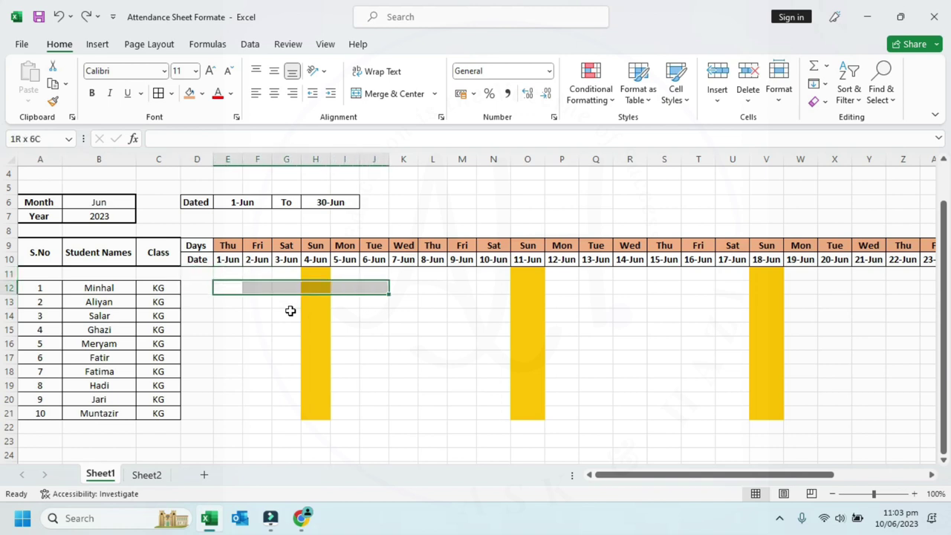
key(shift+Right)
key(shift+Right)
key(shift+Right)
key(shift+Right)
key(shift+Right)
key(shift+Right)
key(shift+Right)
key(shift+Right)
key(shift+Right)
key(shift+Right)
key(shift+Right)
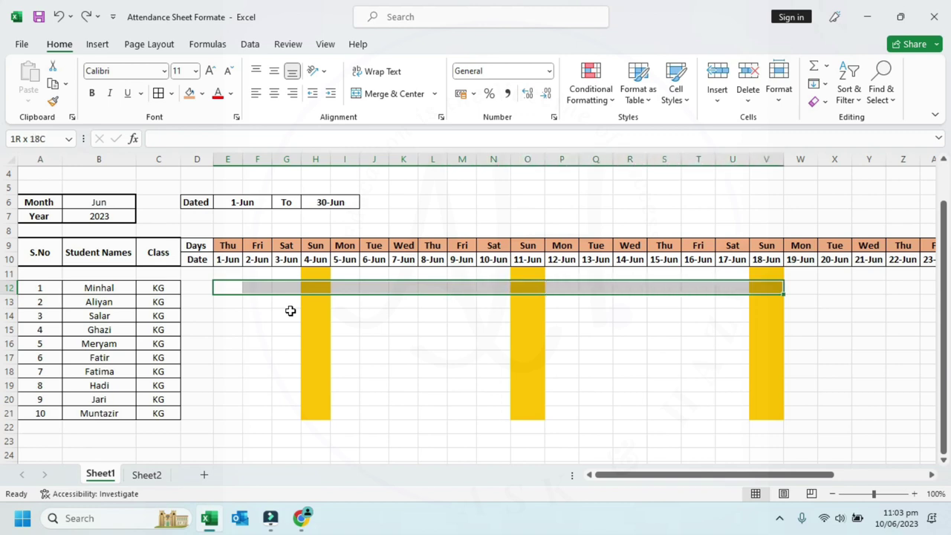
key(shift+Right)
key(shift+Right)
key(shift+Right)
key(shift+Right)
key(shift+Right)
key(shift+Right)
key(shift+Right)
key(shift+Right)
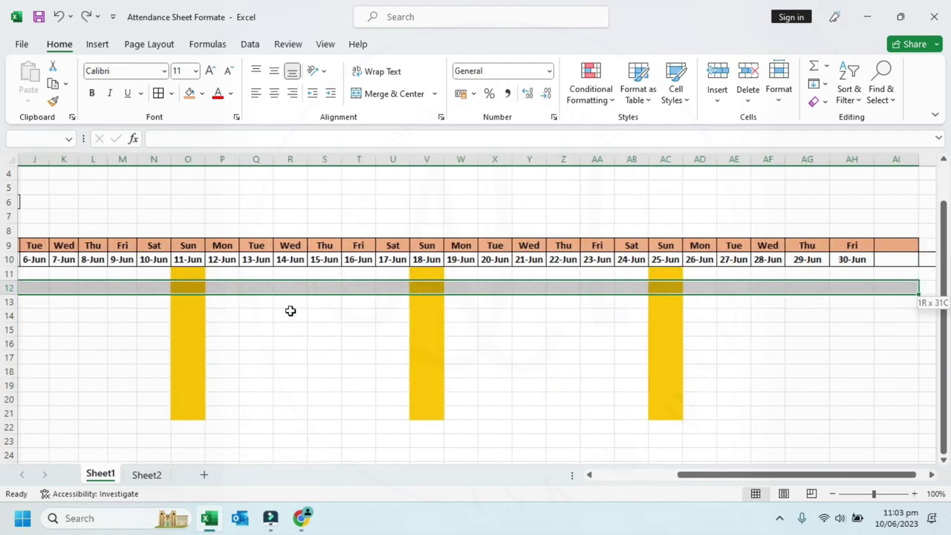
key(shift+Left)
key(shift+Down)
key(shift+Down)
key(shift+Down)
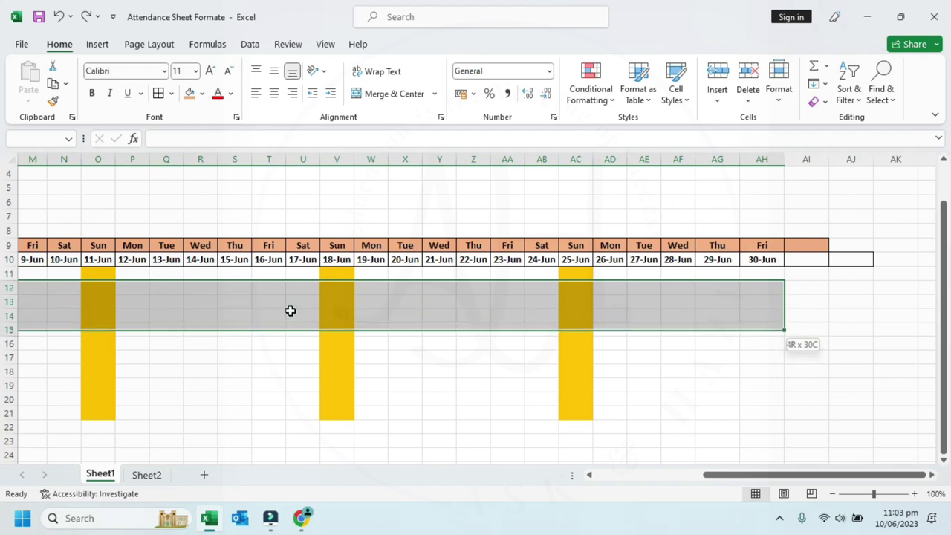
key(shift+Down)
key(shift+Down)
key(shift+Down)
key(shift+Down)
key(shift+Down)
key(shift+Down)
key(shift+Up)
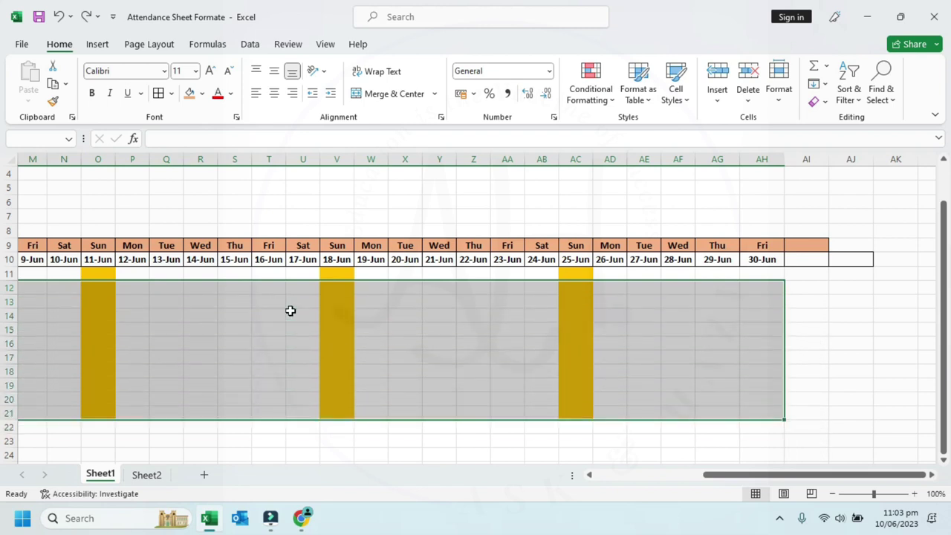
click(159, 93)
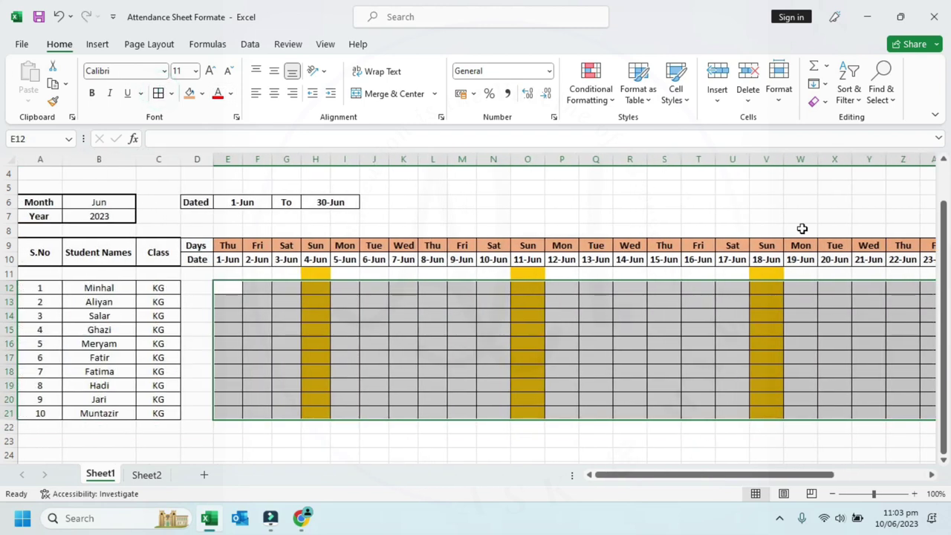
click(885, 275)
click(884, 275)
Step: Merge and centre AK9:AK10 beside the date table
scroll(884, 275, right, 2)
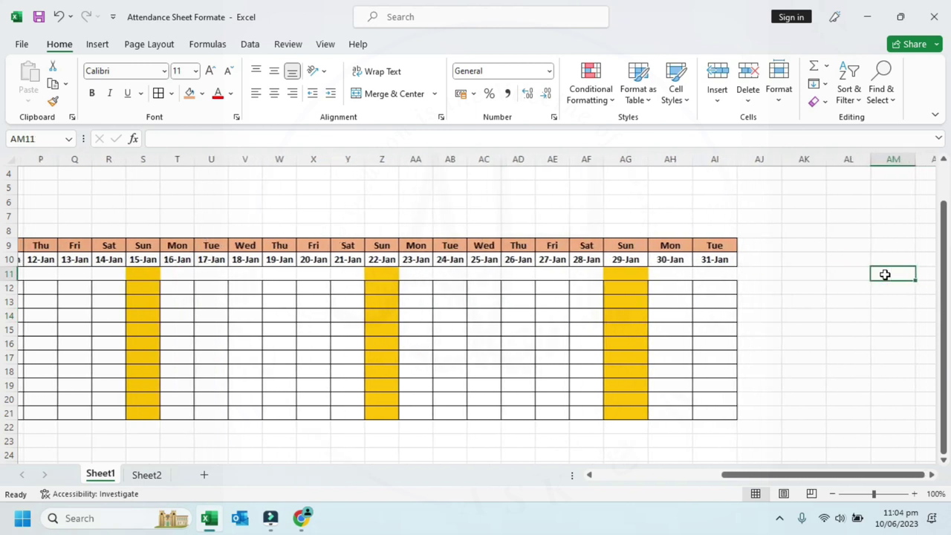
key(Right)
key(Up)
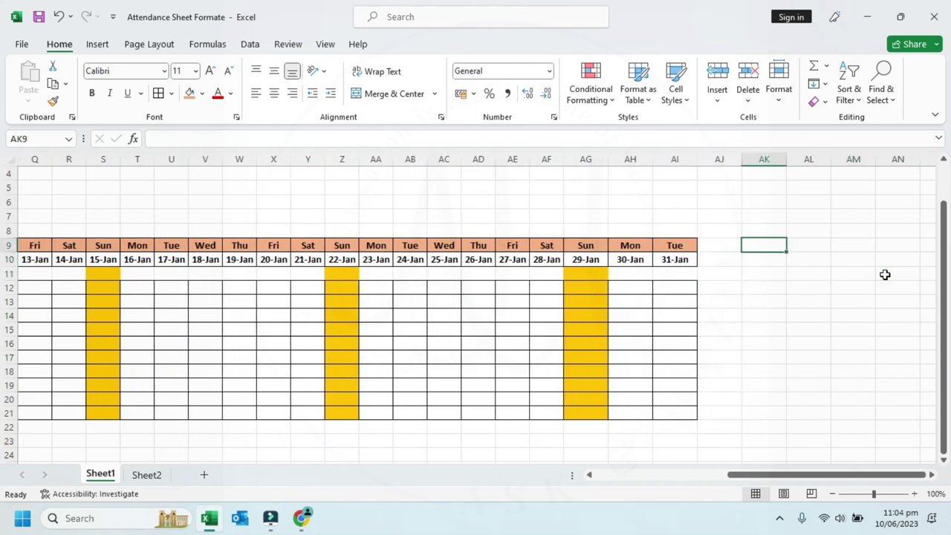
key(shift+Right)
key(shift+Right)
key(shift+Down)
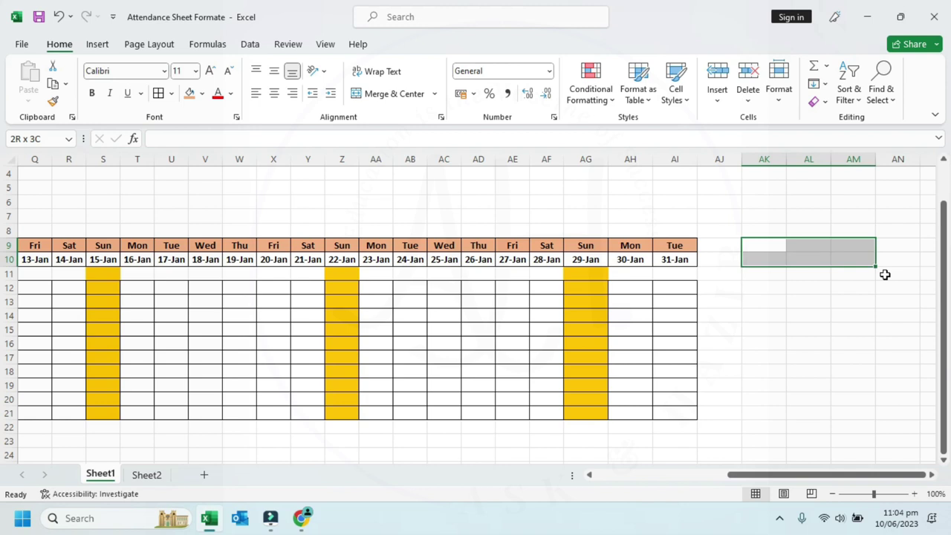
key(shift+Down)
key(shift+Down)
key(shift+Down)
key(shift+Down)
key(shift+Down)
key(shift+Down)
key(shift+Down)
key(shift+Down)
key(shift+Down)
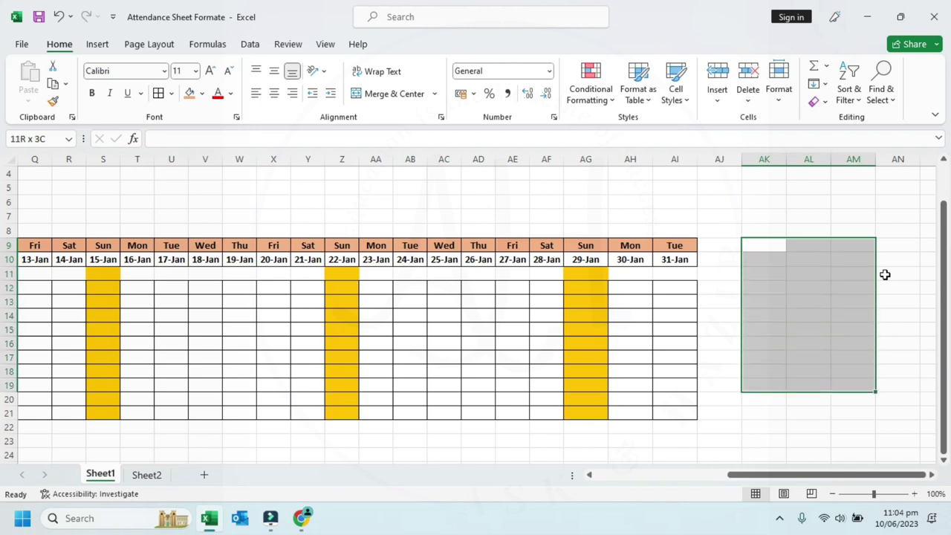
key(shift+Up)
key(shift+Up)
key(shift+Up)
key(shift+Up)
key(shift+Up)
key(shift+Up)
key(shift+Up)
key(shift+Up)
key(shift+Up)
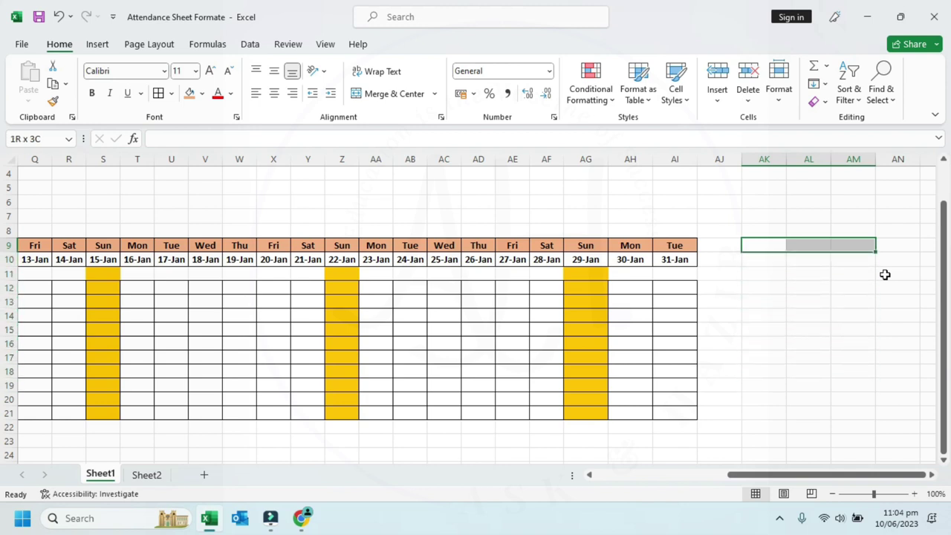
key(shift+Down)
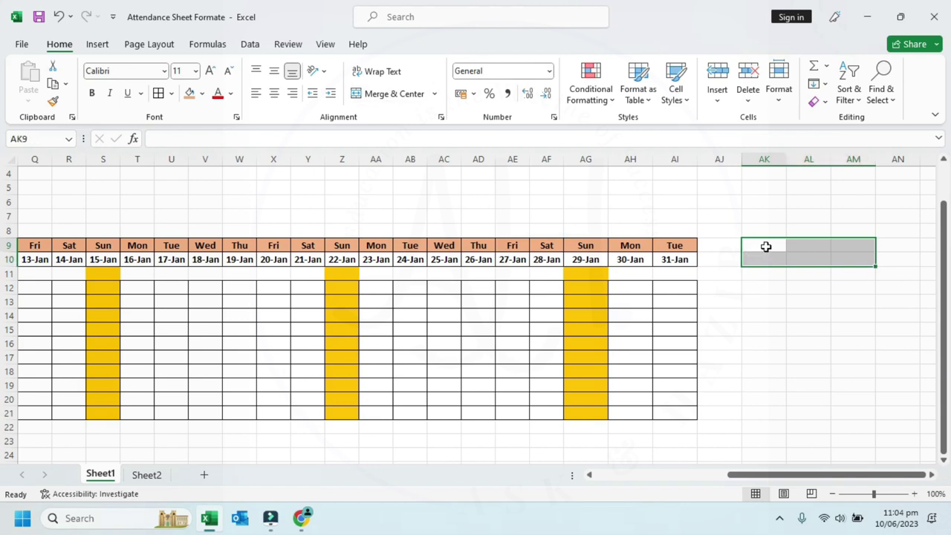
drag(766, 247, 764, 258)
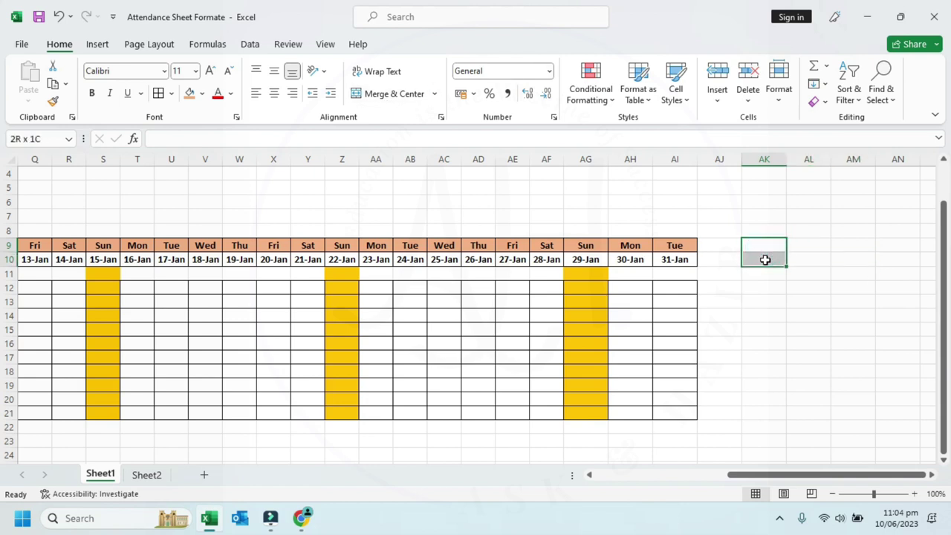
click(390, 94)
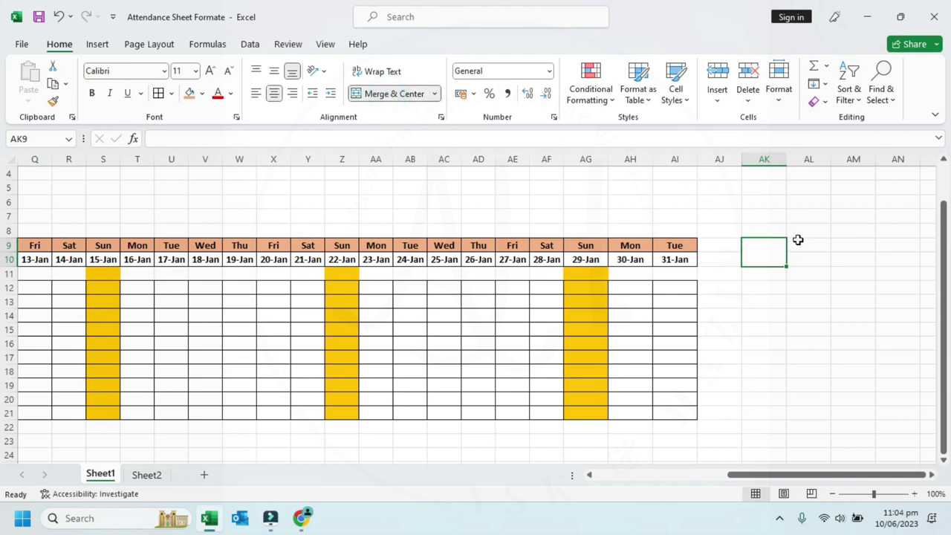
Step: Merge AL9:AL10 and AM9:AM10 likewise, then begin typing Present in AK9
drag(798, 242, 804, 257)
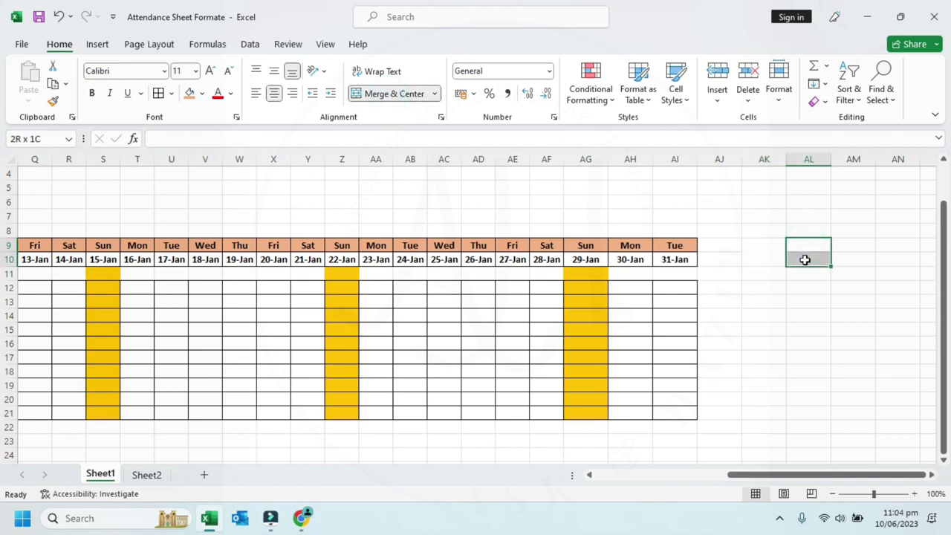
click(401, 95)
click(855, 251)
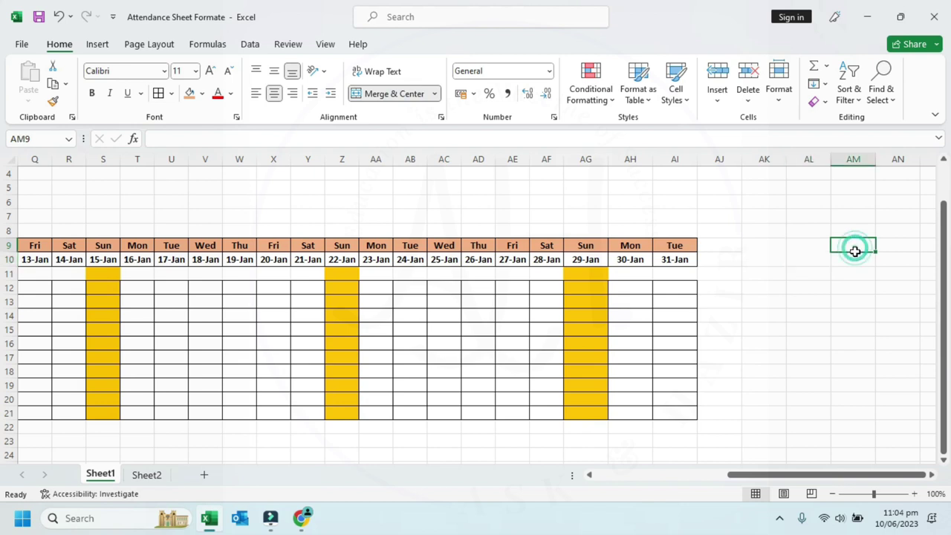
drag(855, 251, 854, 262)
click(374, 97)
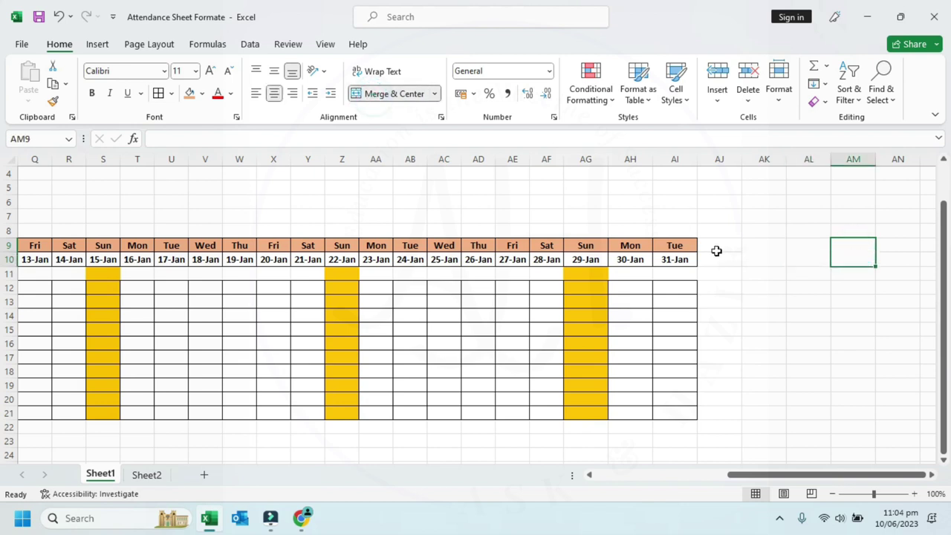
click(766, 260)
text(Present)
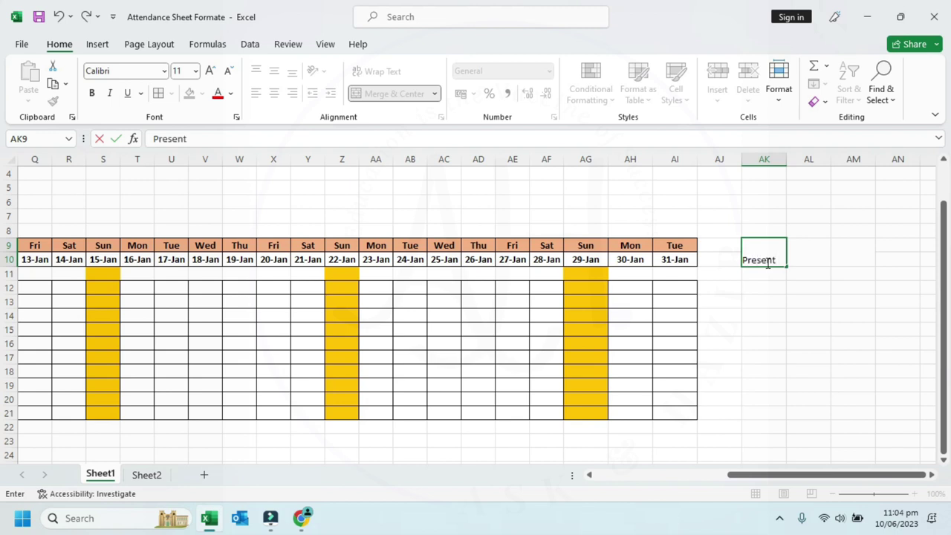
Step: Label AK9:AM9 Present, Absent and Leave, bold and vertically centred
click(805, 254)
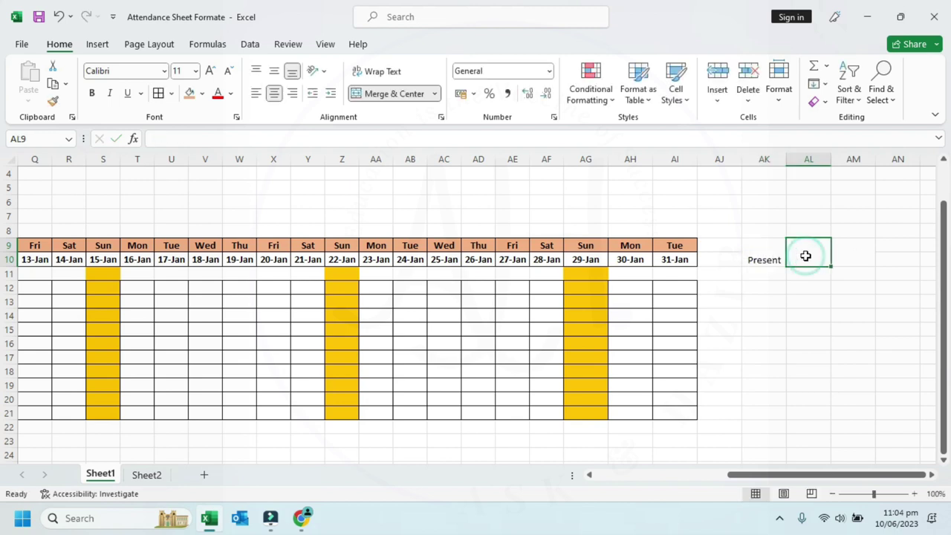
text(Absent)
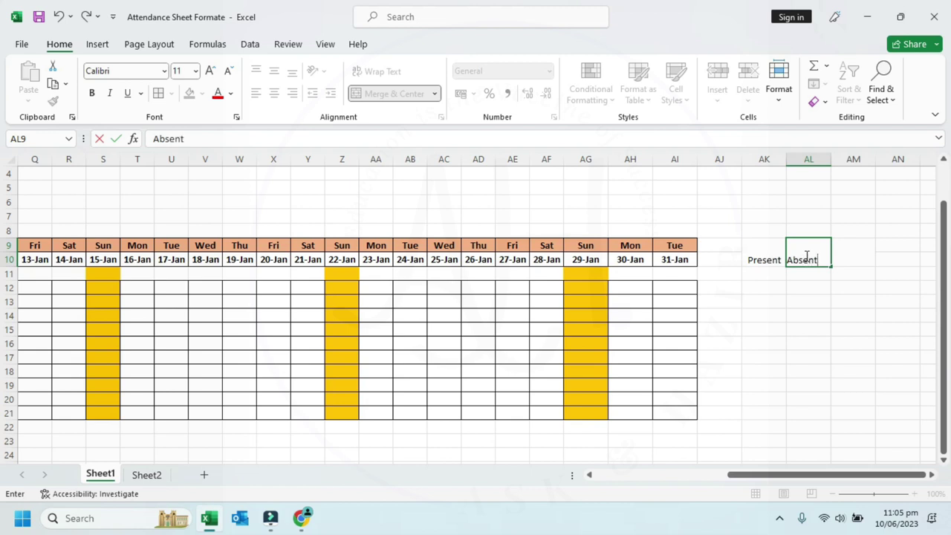
key(Tab)
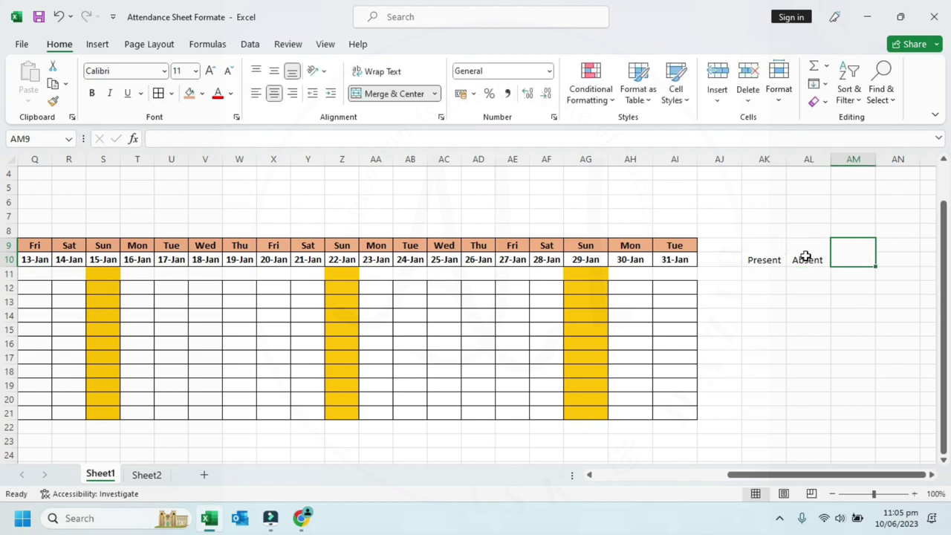
text(Leave)
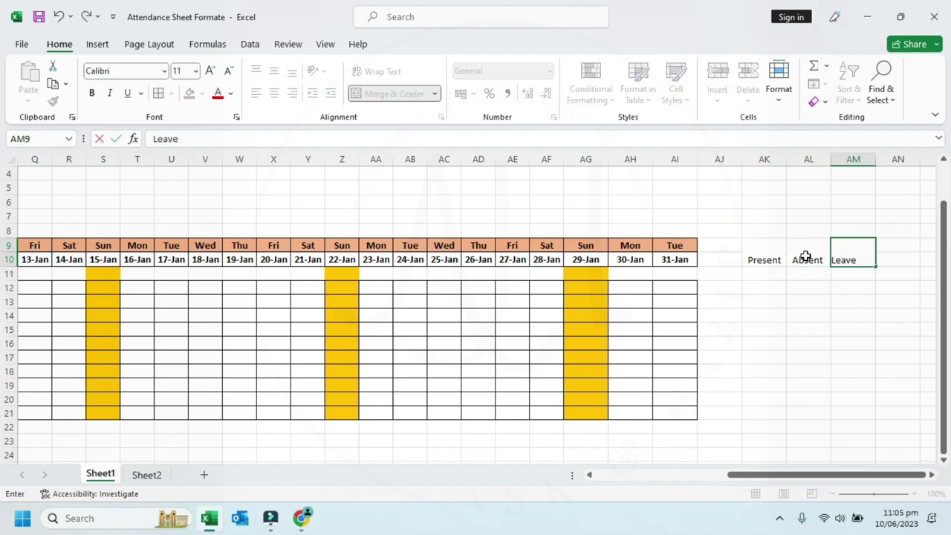
key(Return)
drag(774, 257, 866, 259)
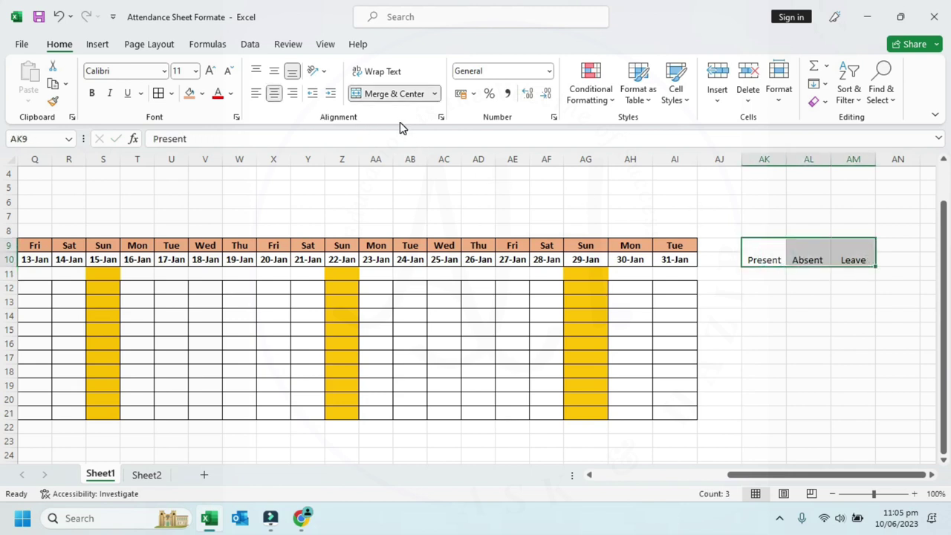
click(274, 70)
click(92, 95)
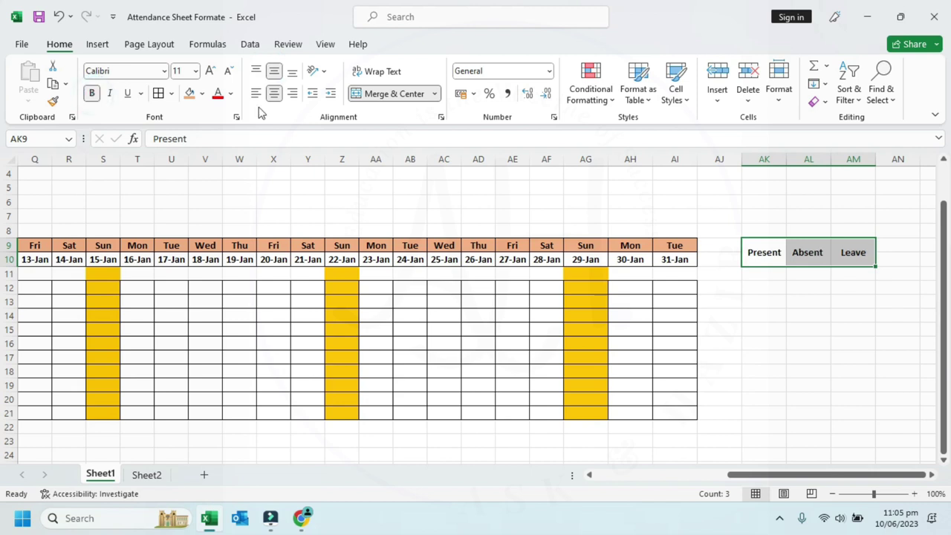
Step: Apply All Borders to the AK12:AM21 count grid below the headers
click(769, 259)
click(776, 279)
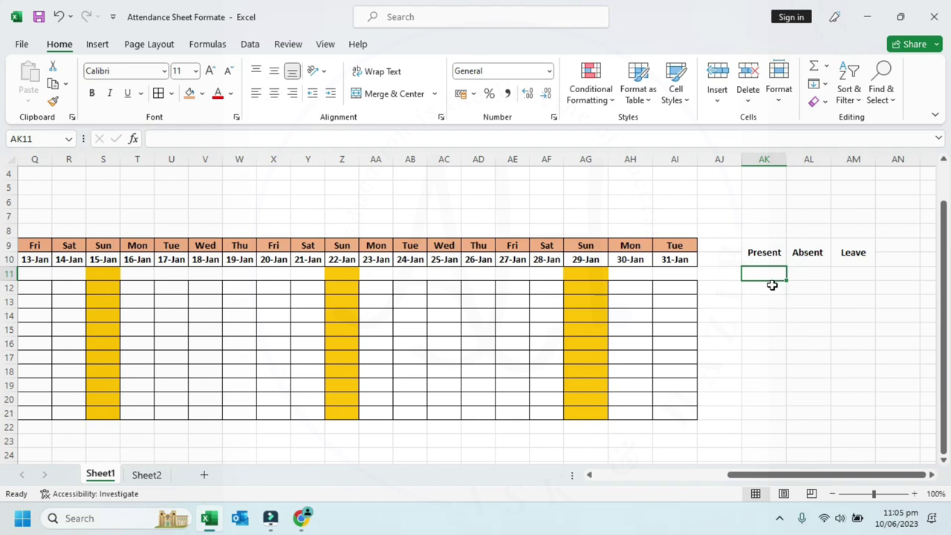
drag(773, 287, 826, 290)
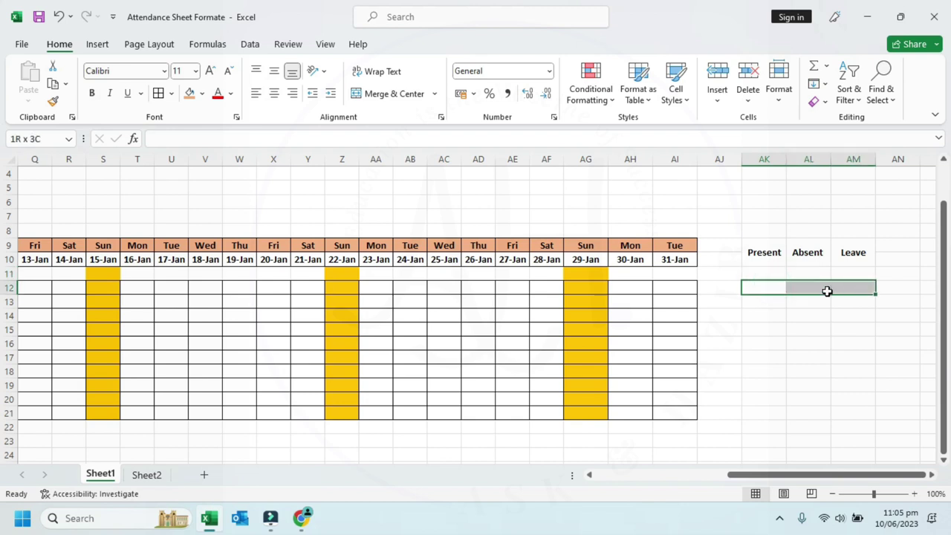
drag(827, 291, 853, 412)
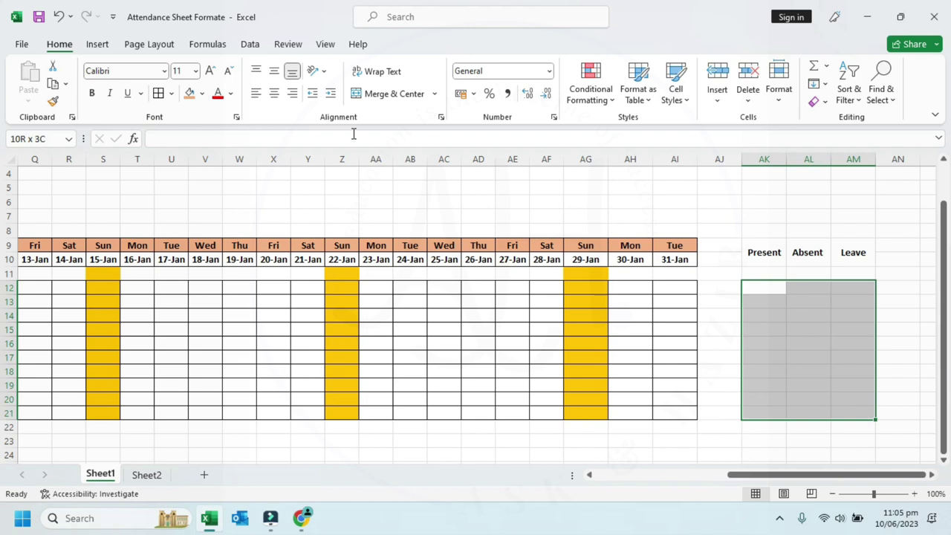
click(158, 93)
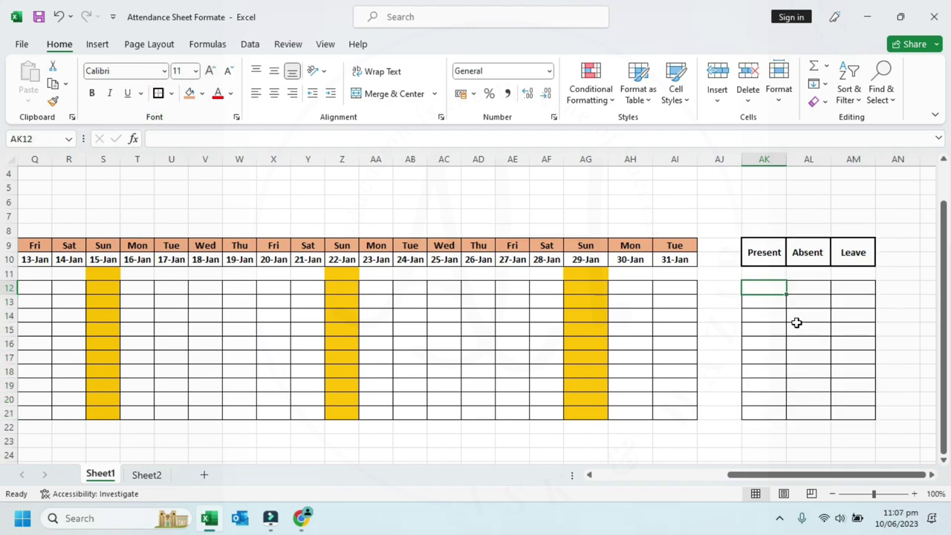
Step: Enter =COUNTIF(D12:AI12,"P") in AK12 to count the first student's Present marks
text(Count)
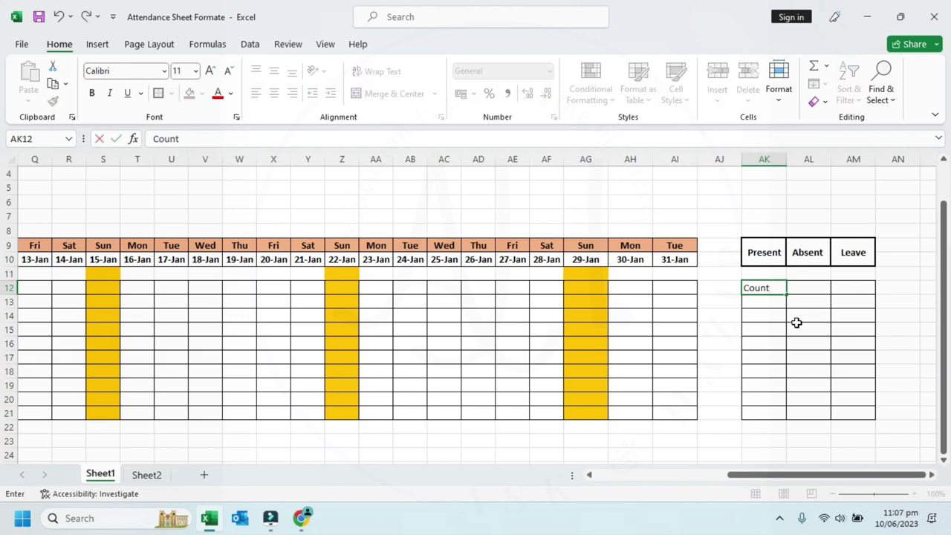
key(Escape)
text(=)
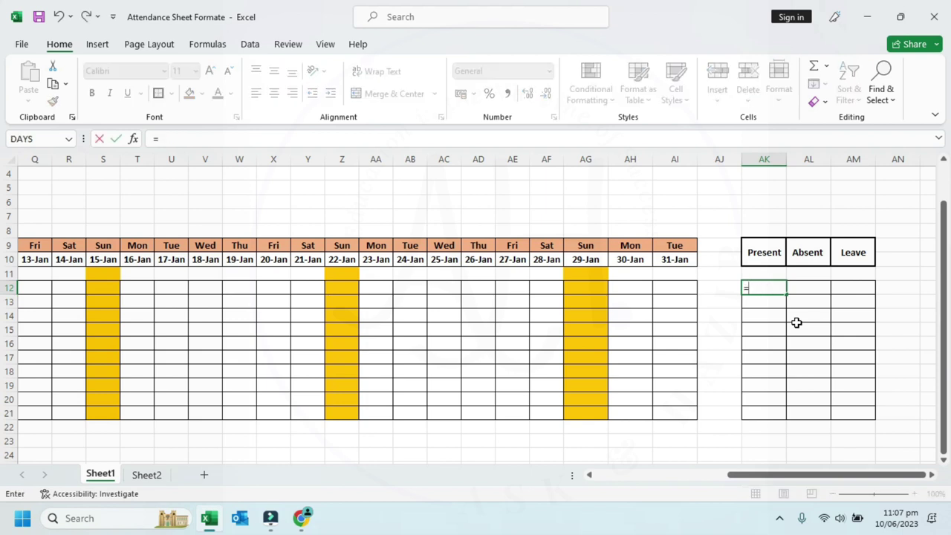
text(Count)
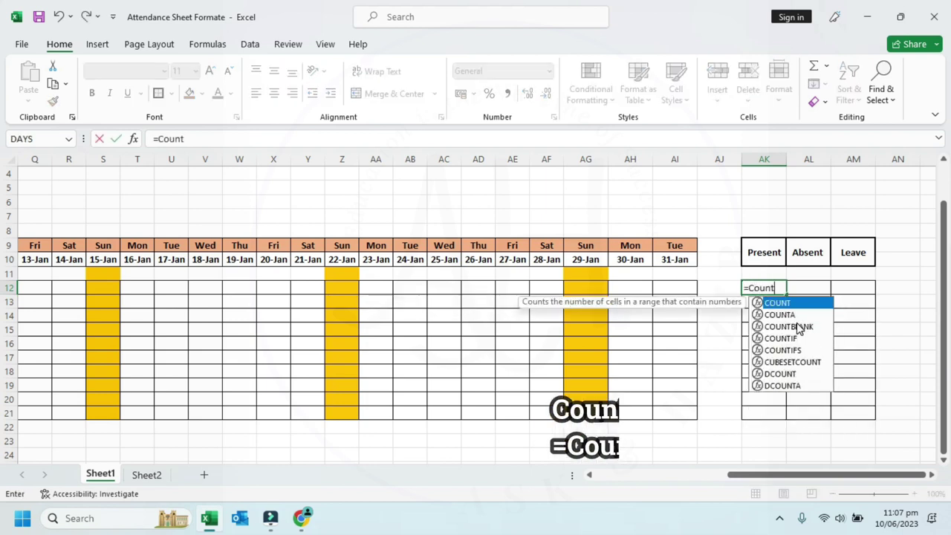
text(if()
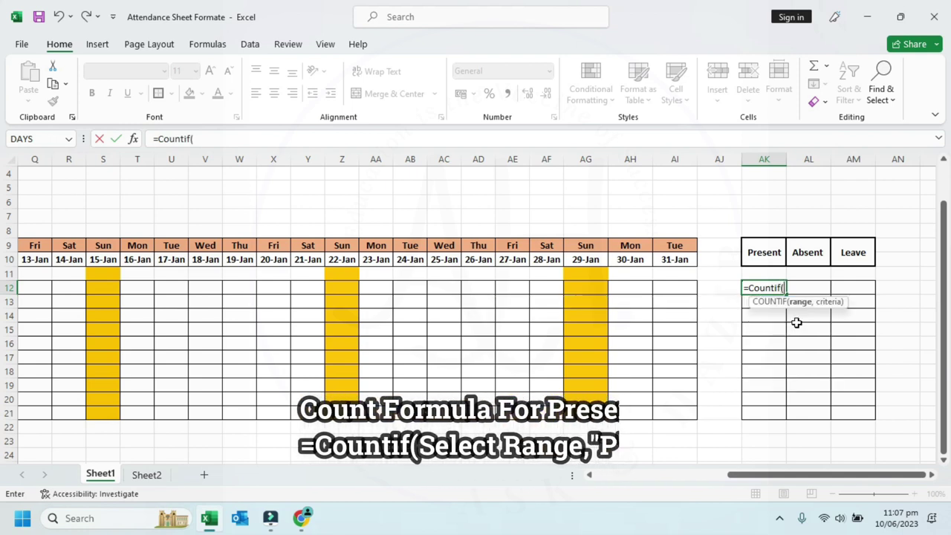
key(Left)
key(Left)
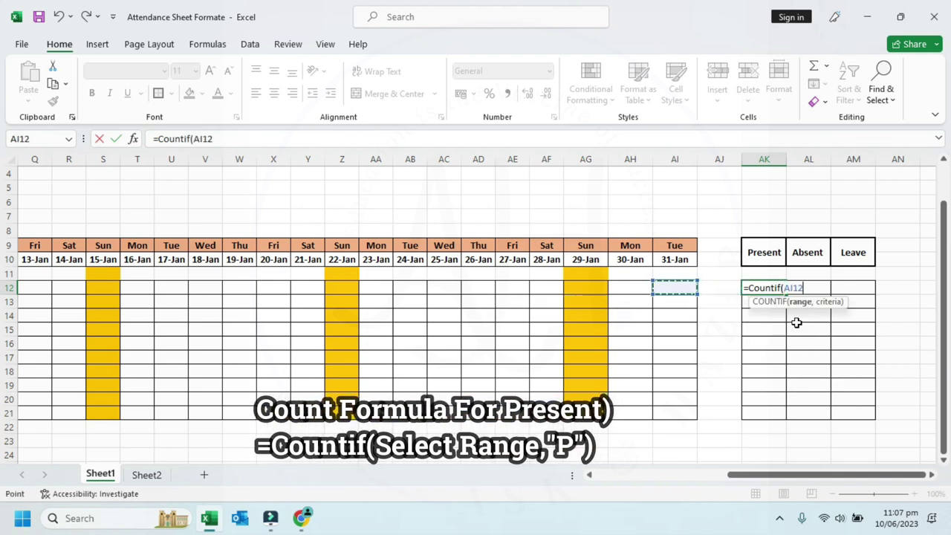
key(shift+Left)
key(shift+Left)
key(shift+Left)
key(shift+Left)
key(shift+Left)
key(shift+Left)
key(shift+Left)
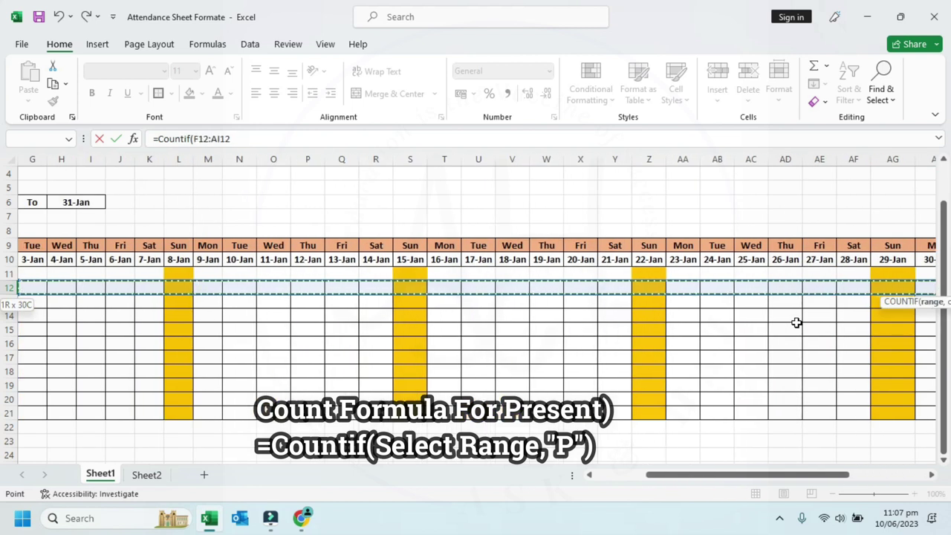
key(shift+Left)
key(shift+Left)
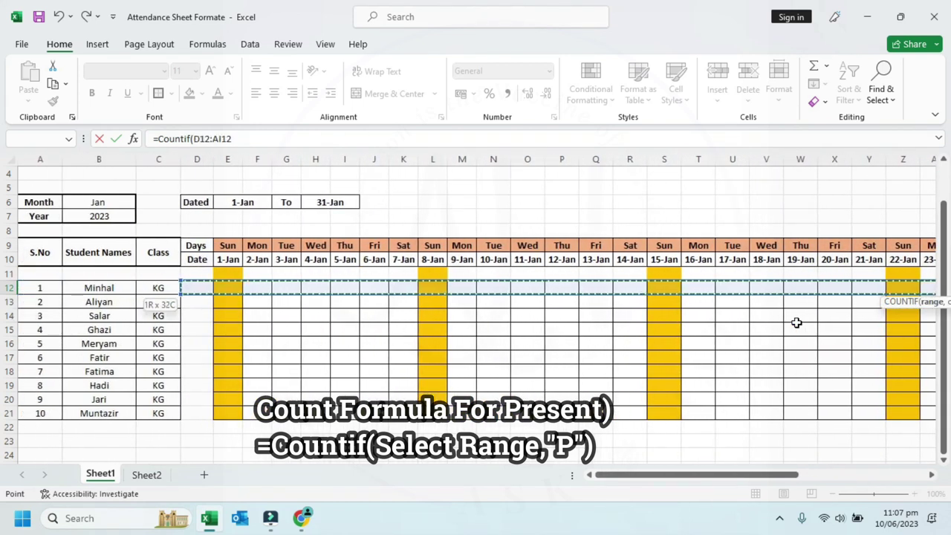
text(,"P)
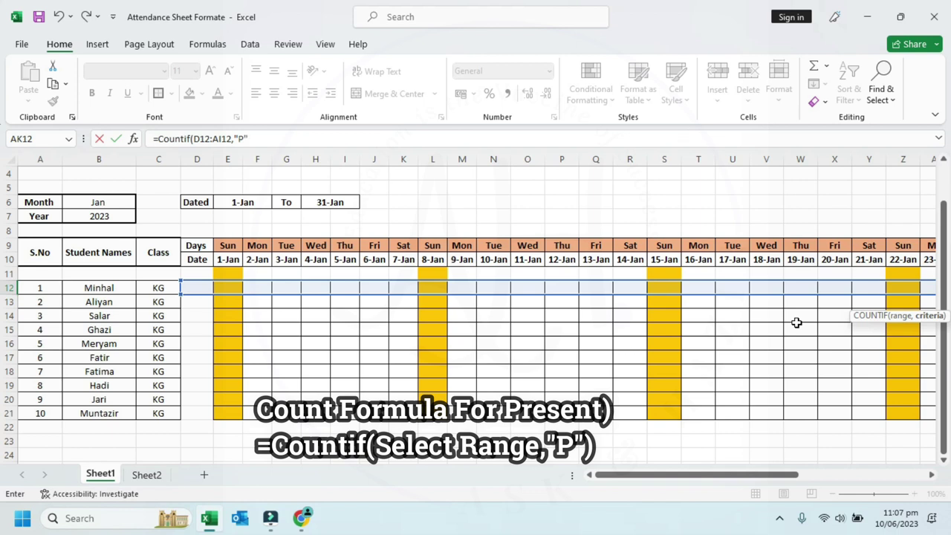
text())
key(Return)
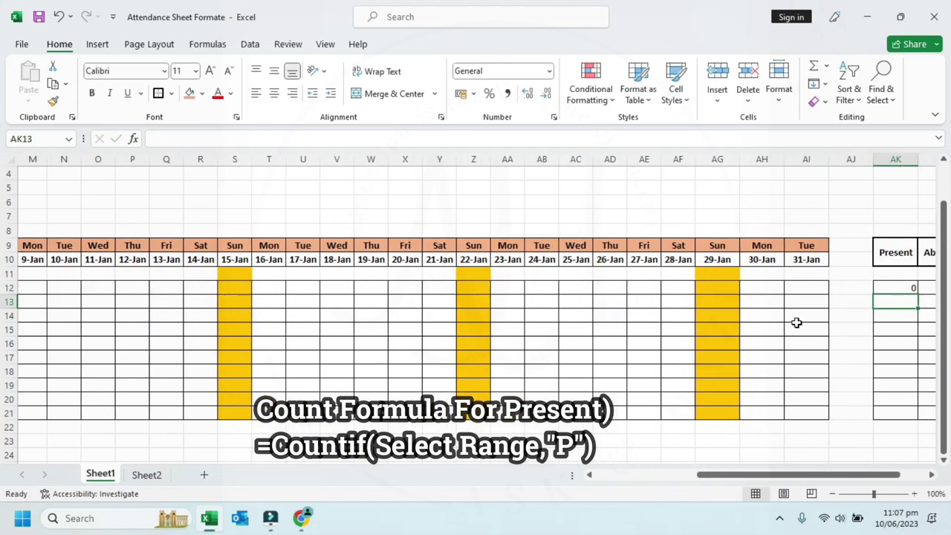
click(907, 291)
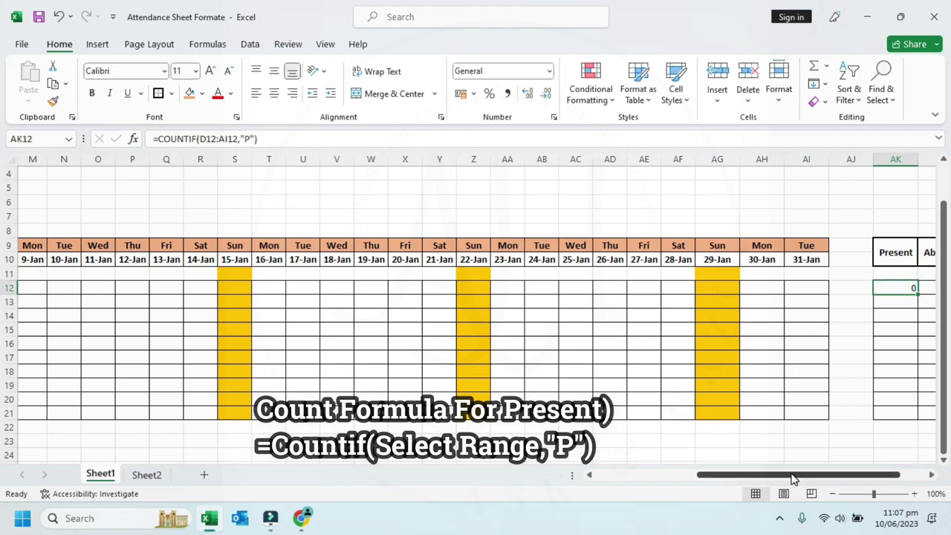
drag(791, 476, 893, 473)
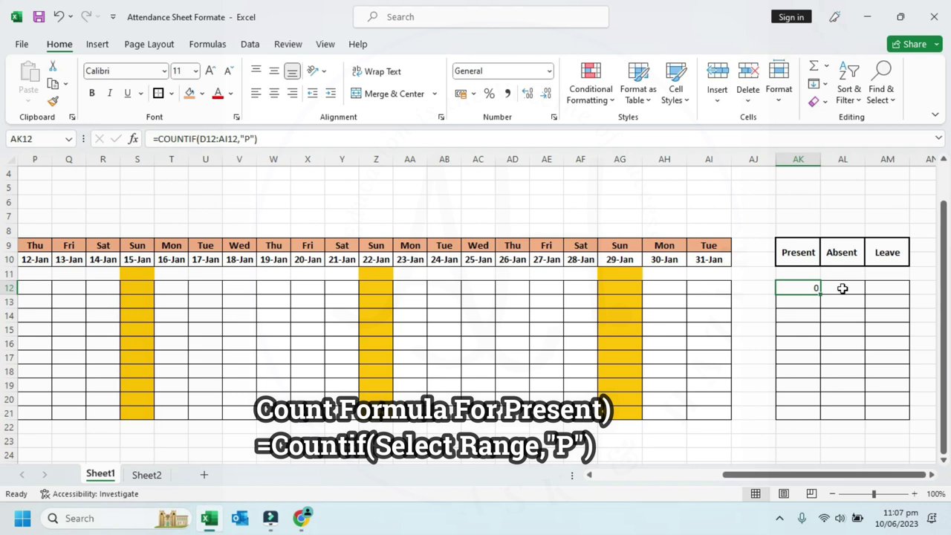
Step: Put =COUNTIF(E12:AI12,"A") in AL12 to count the first student's absences
click(842, 288)
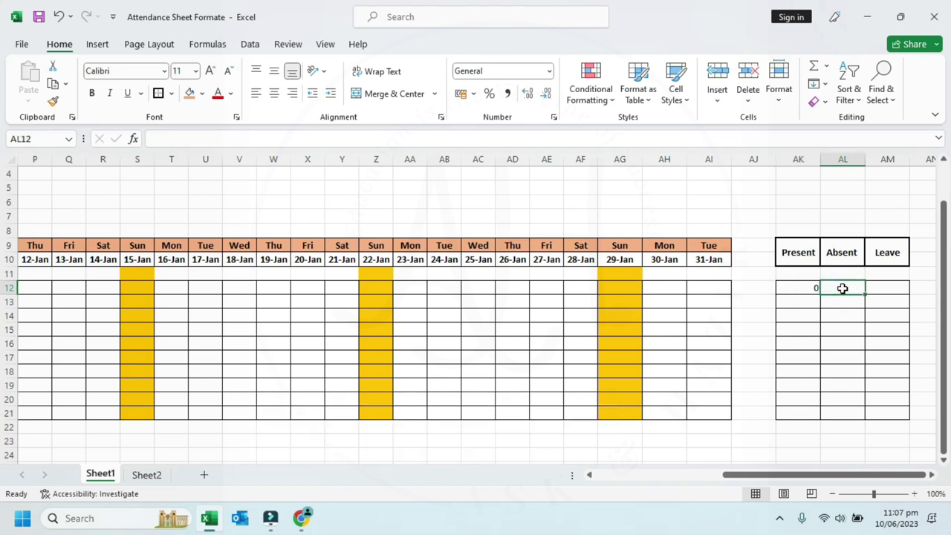
text(=Co)
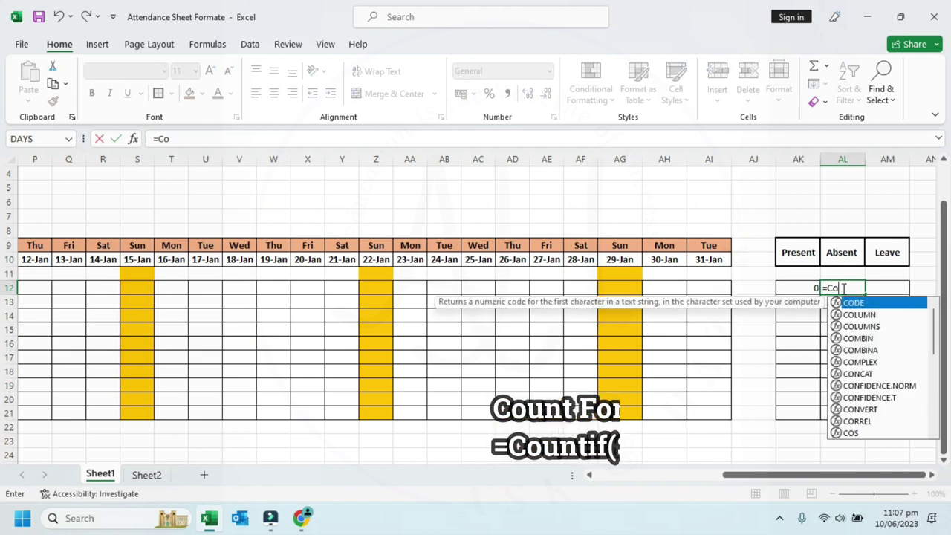
text(untif)
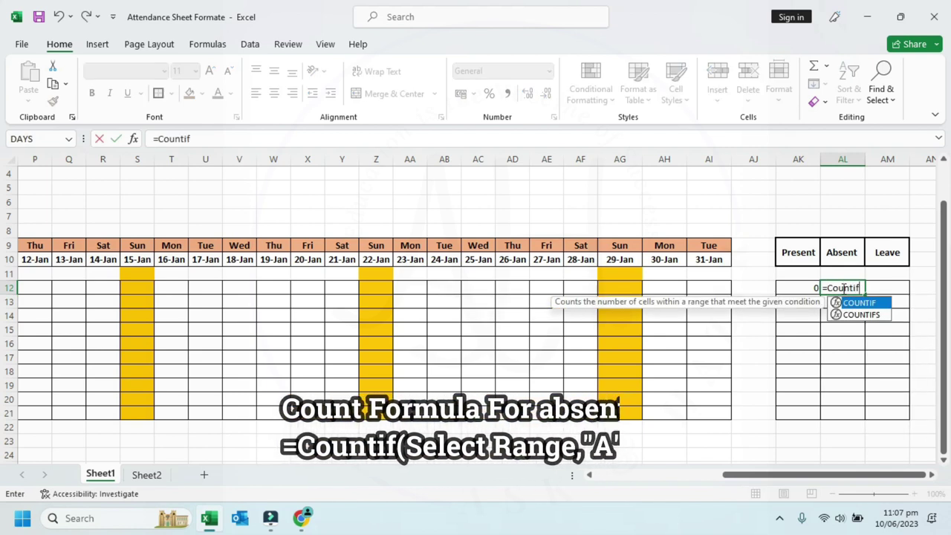
text(()
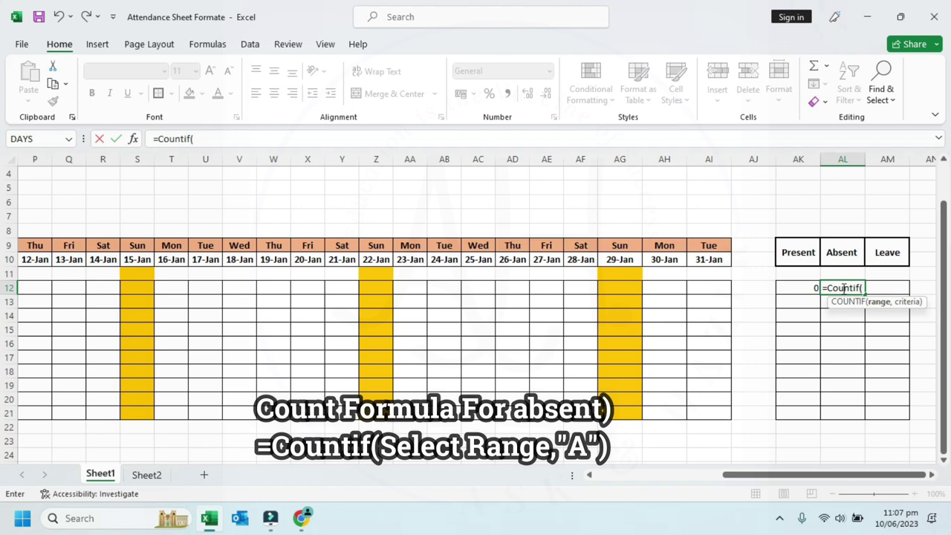
key(Left)
key(Left)
key(Left)
key(shift+Left)
key(shift+Left)
key(shift+Left)
key(shift+Left)
key(shift+Left)
key(shift+Left)
key(shift+Left)
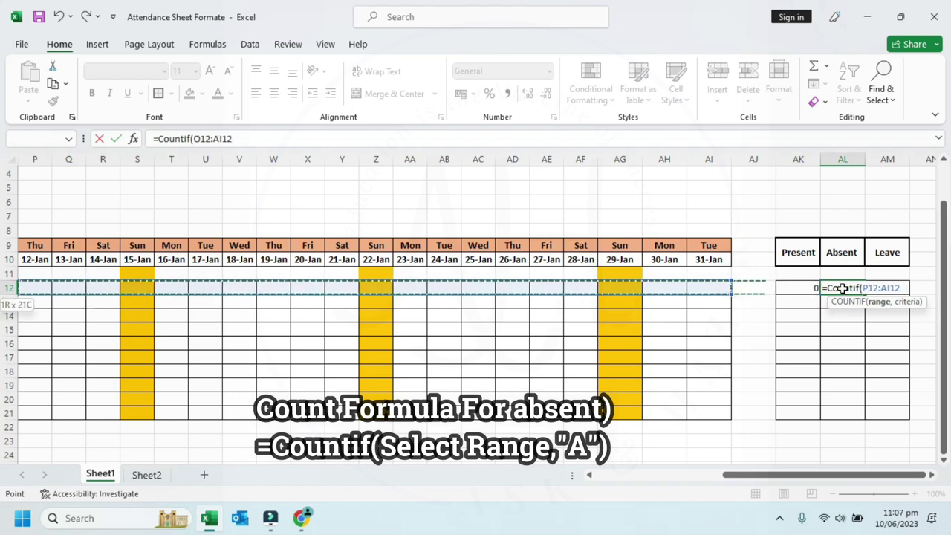
key(shift+Left)
key(shift+Left)
key(shift+Left)
key(shift+Left)
key(shift+Left)
key(shift+Left)
key(shift+Left)
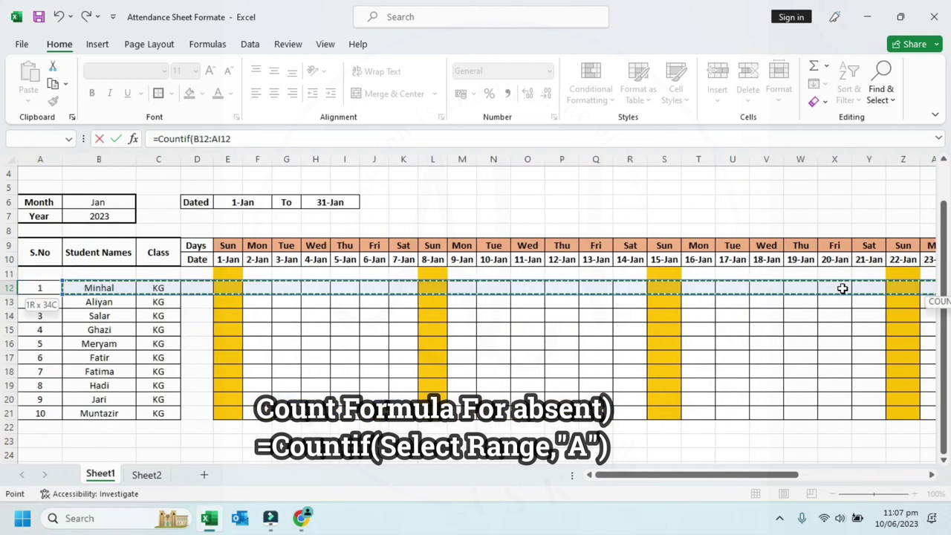
key(shift+Right)
key(shift+Right)
key(shift+Right)
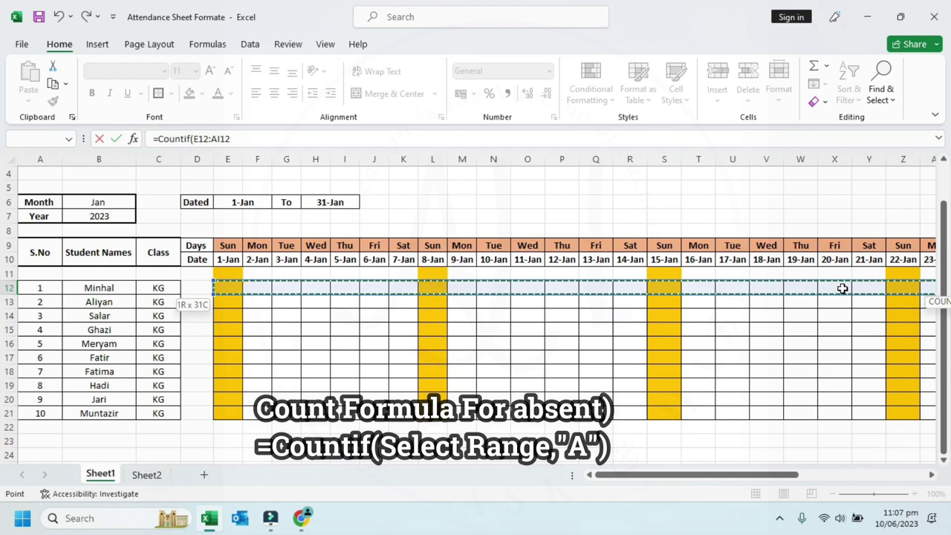
text(,"A)
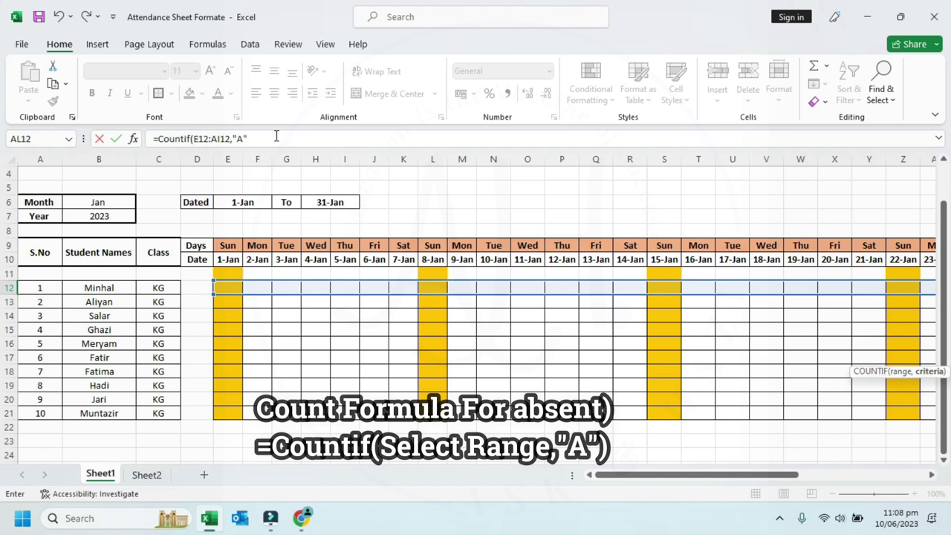
text())
key(Return)
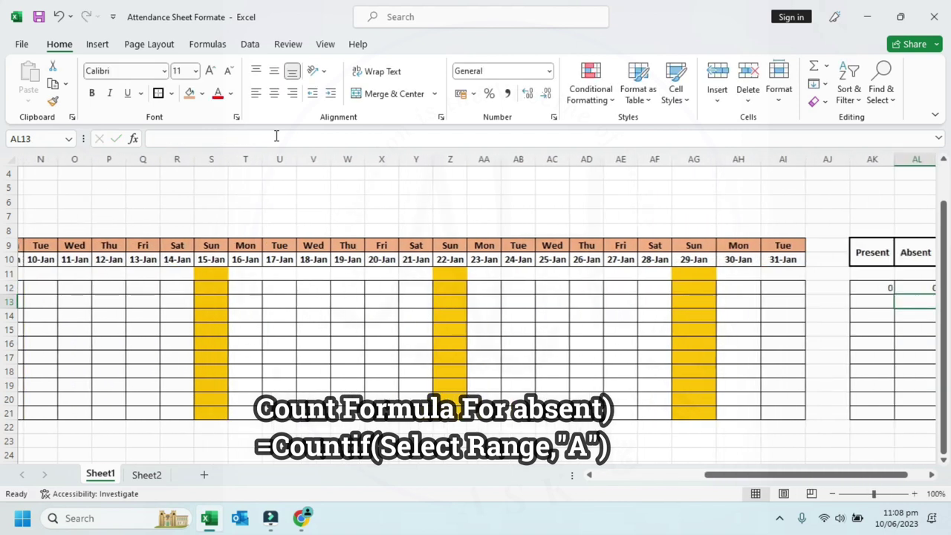
Step: Enter =COUNTIF(E12:AI12,"L") in AM12 to count the first student's leave days
click(565, 286)
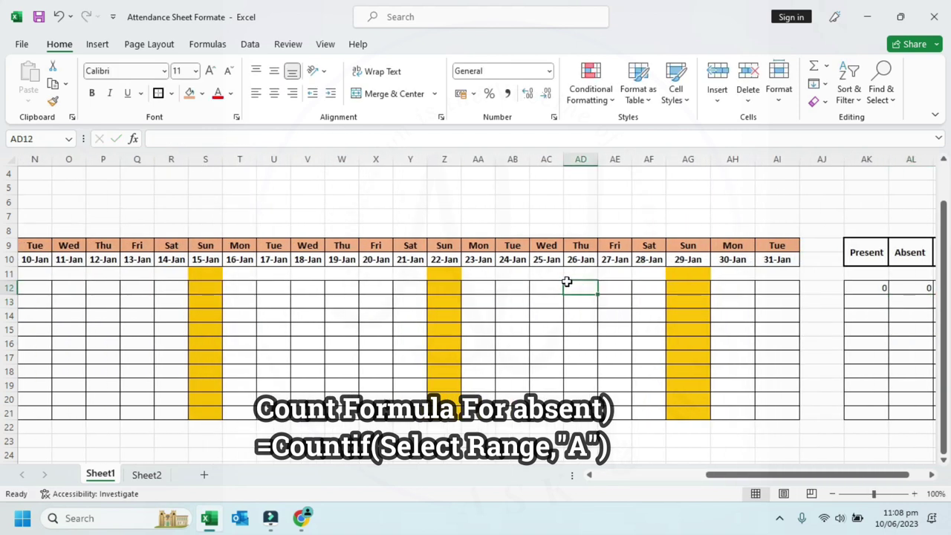
key(Right)
key(Right)
key(Right)
key(Right)
key(Right)
key(Right)
key(Right)
key(Right)
key(Right)
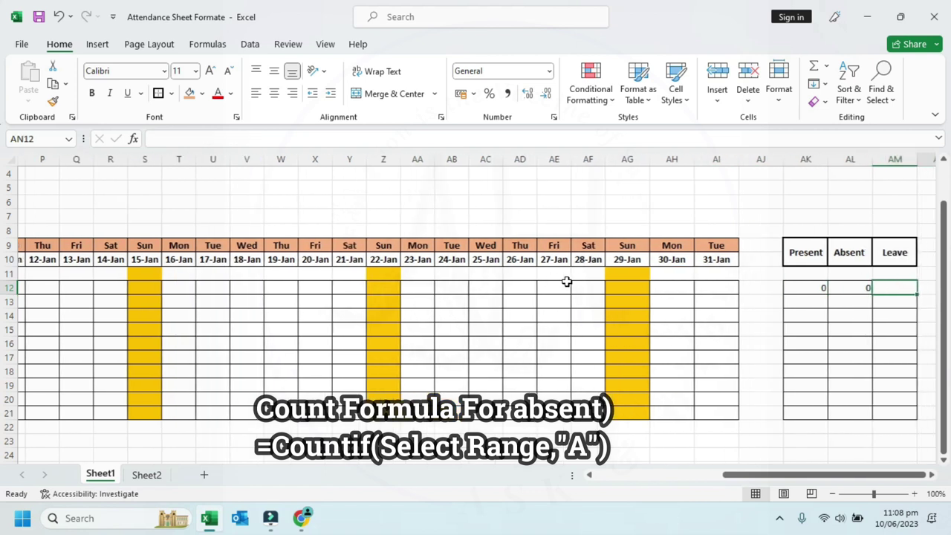
key(Right)
key(Left)
text(=)
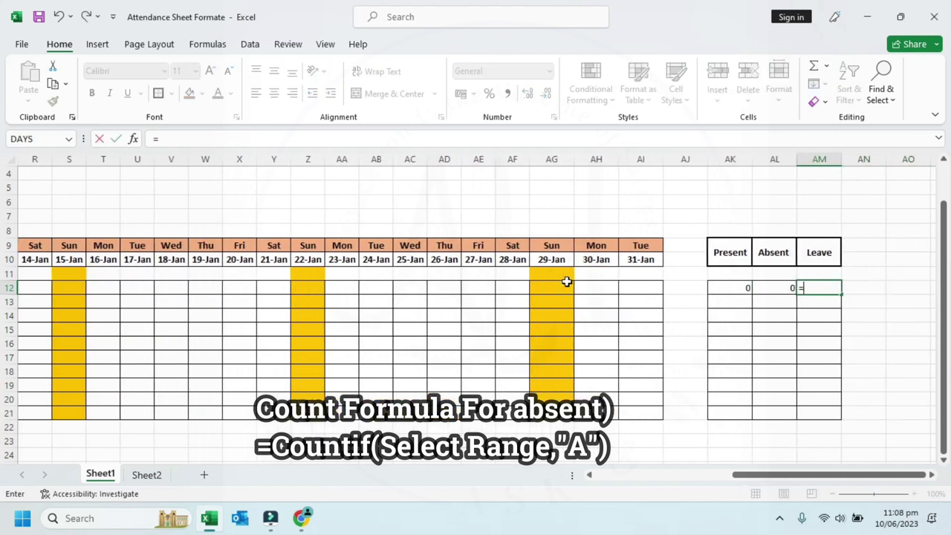
text(Count)
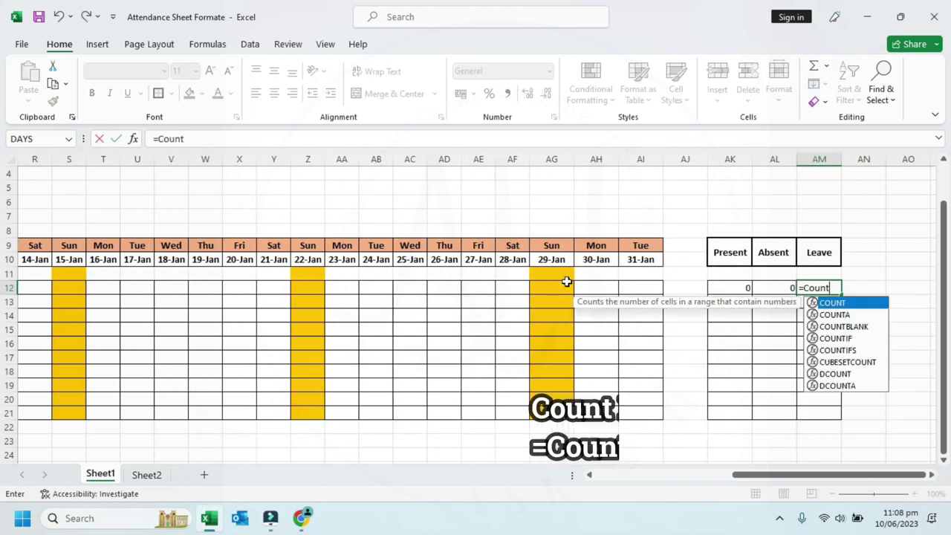
text(if()
key(Left)
key(Left)
key(Left)
key(shift+Left)
key(shift+Left)
key(shift+Left)
key(shift+Left)
key(shift+Left)
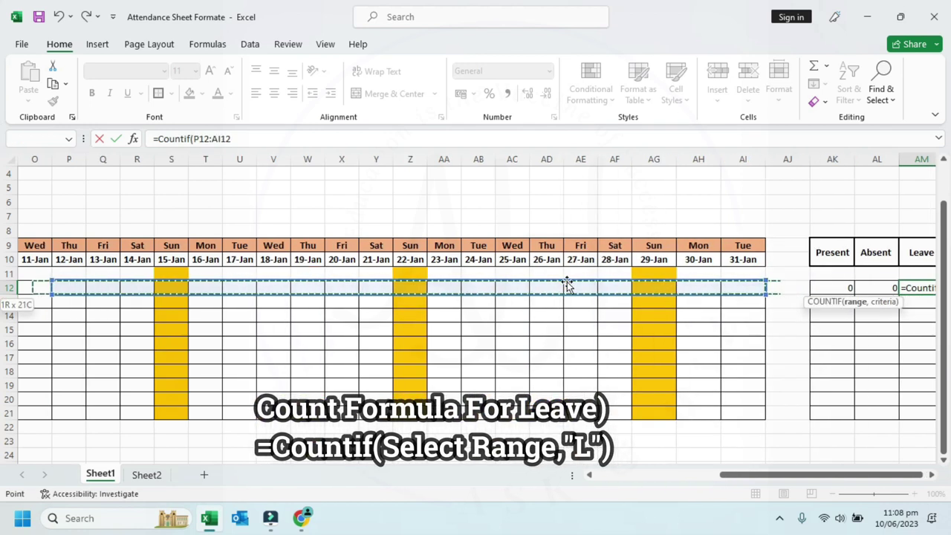
key(shift+Left)
key(shift+Left)
key(shift+Left)
key(shift+Right)
key(shift+Right)
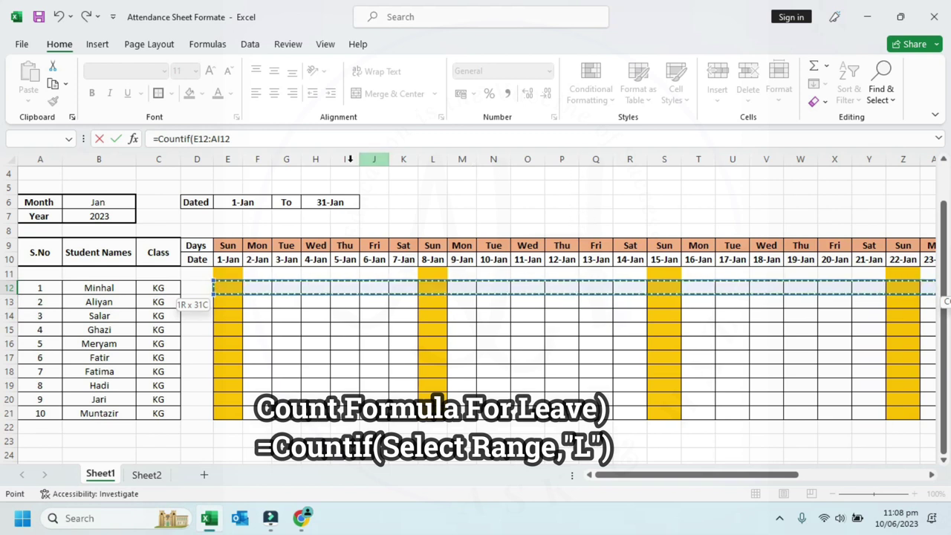
click(234, 140)
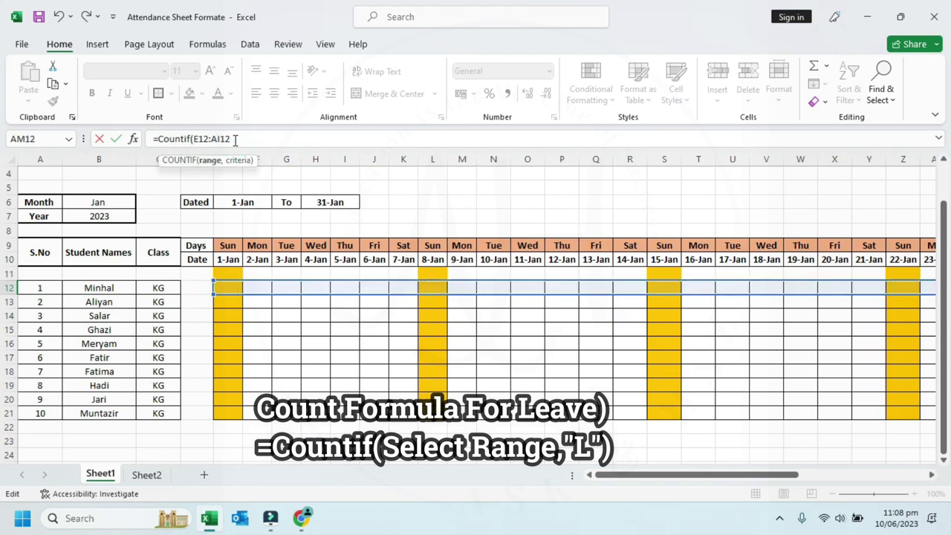
text(,"L)
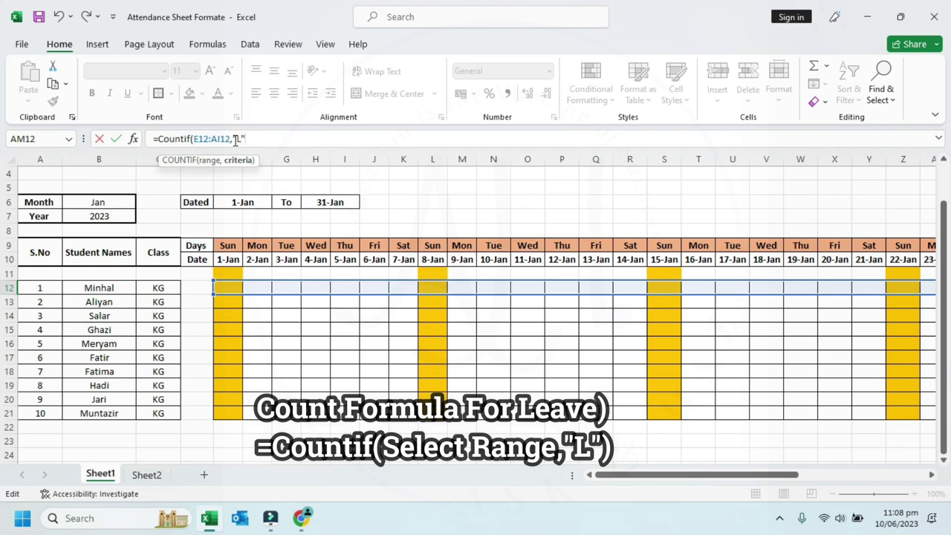
key(Return)
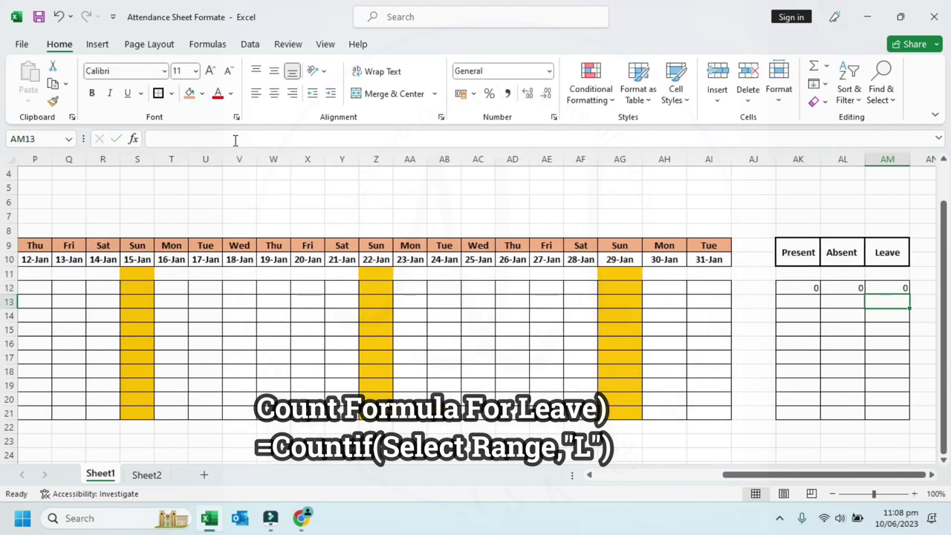
Step: Copy the Present, Absent and Leave formulas from row 12 down to row 21
click(800, 284)
click(819, 297)
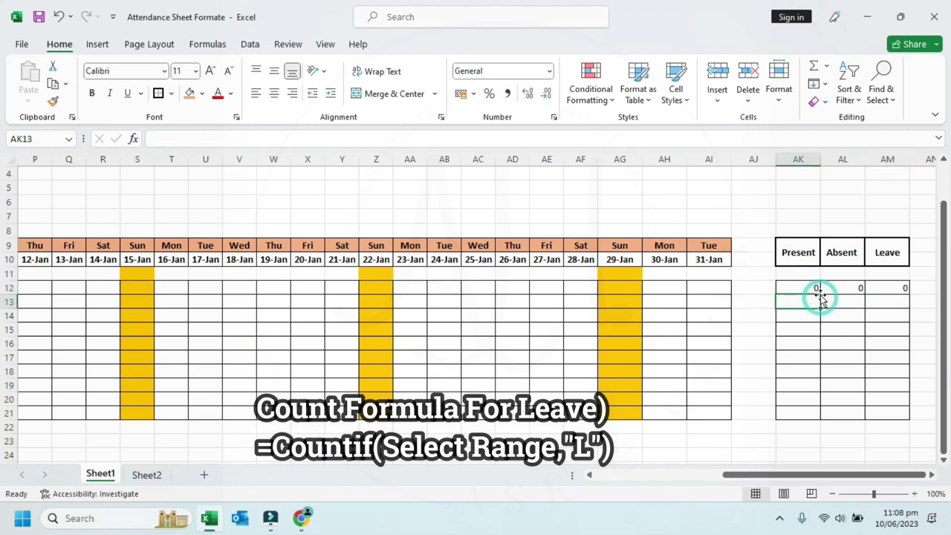
drag(819, 295, 818, 423)
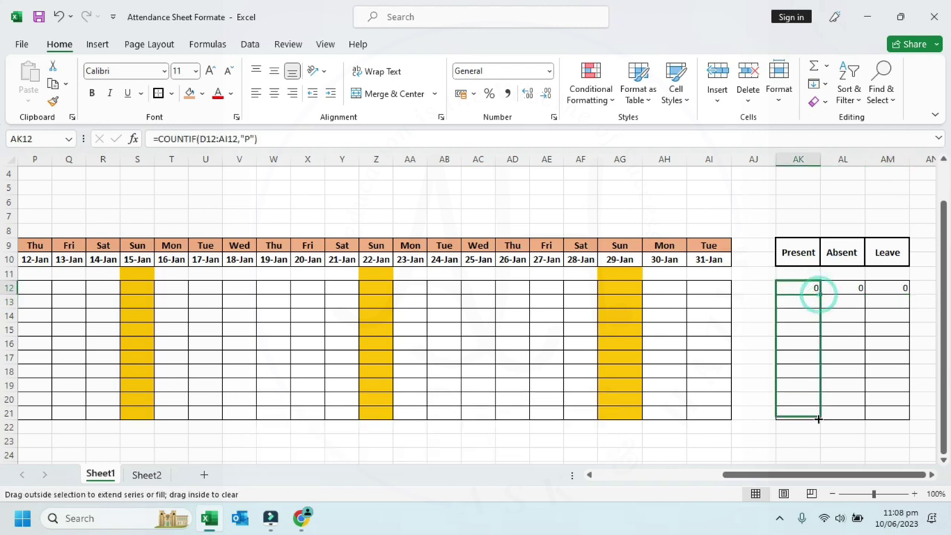
click(838, 290)
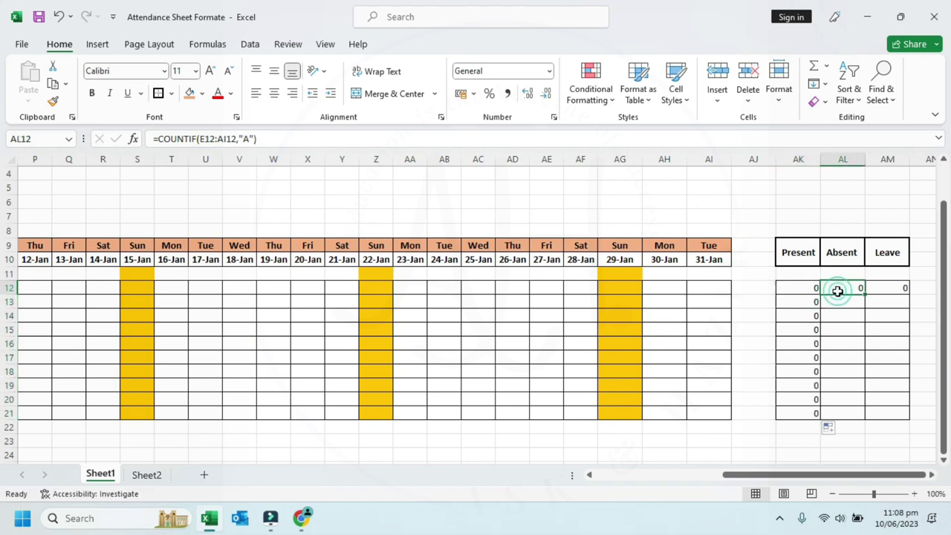
drag(865, 295, 866, 421)
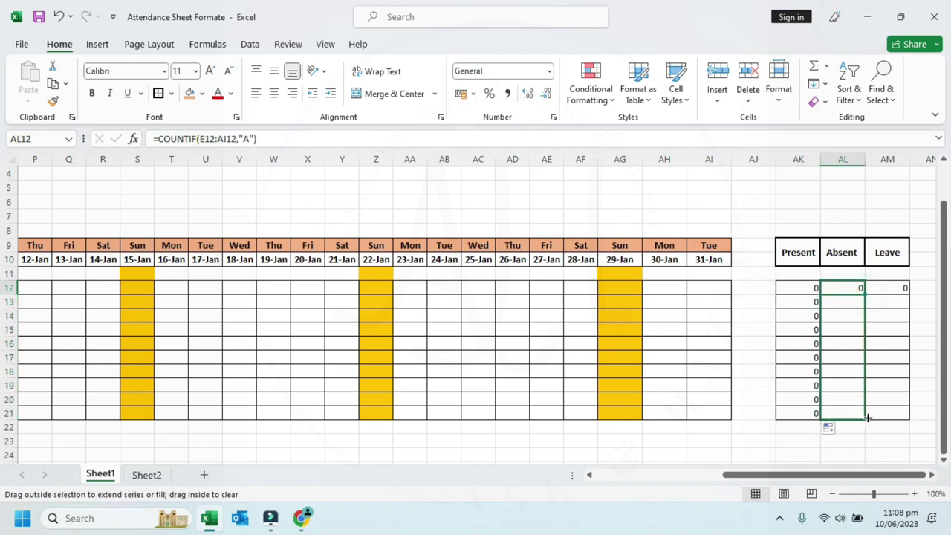
click(902, 291)
drag(908, 295, 900, 424)
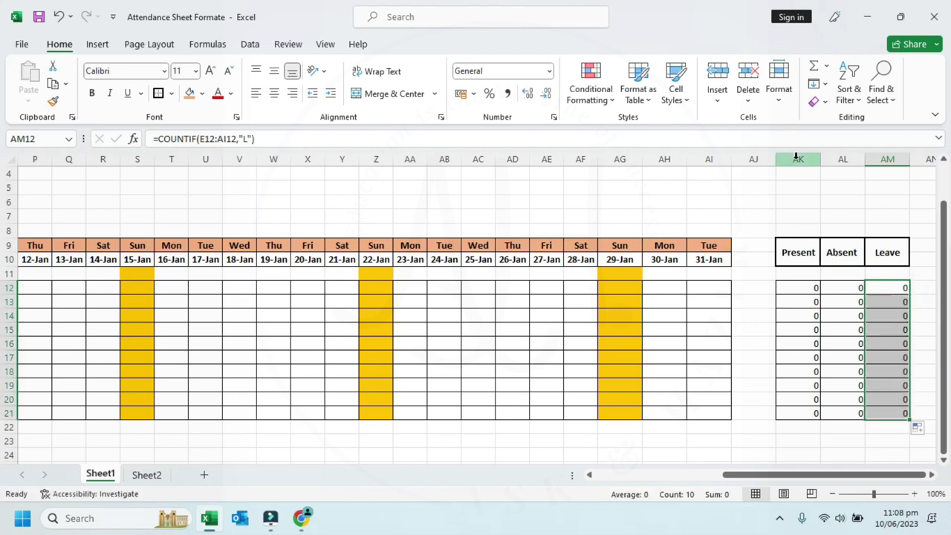
Step: Centre the count values in summary columns AK:AM
drag(798, 159, 887, 159)
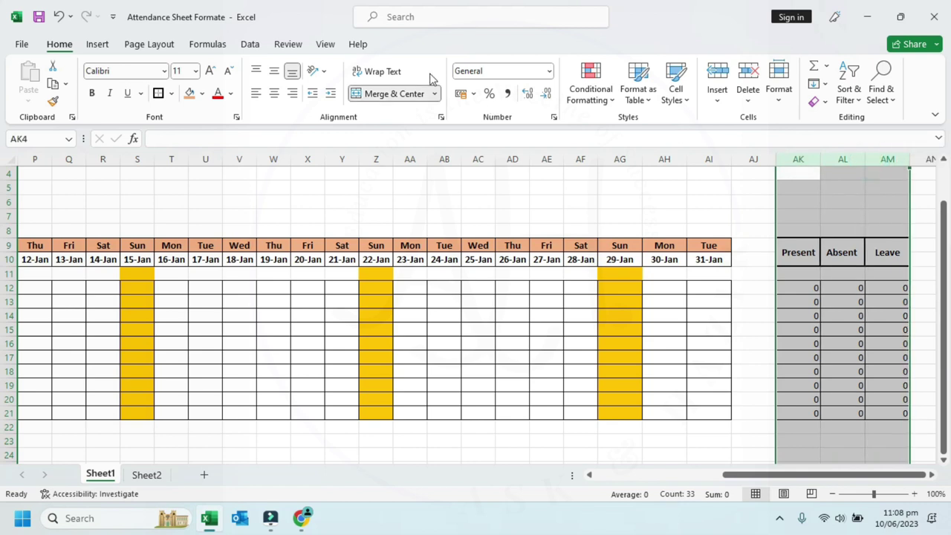
click(273, 95)
click(634, 310)
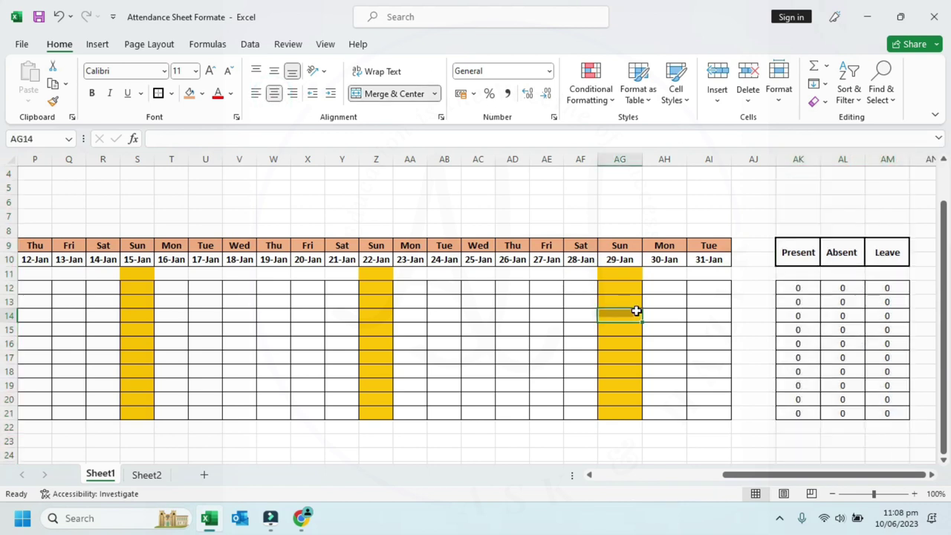
key(Right)
key(Right)
key(Up)
key(Left)
key(Left)
key(Left)
key(Left)
key(Left)
key(Left)
key(Left)
key(Left)
key(Right)
key(Left)
key(Left)
key(Left)
key(Left)
key(Left)
key(Left)
key(Left)
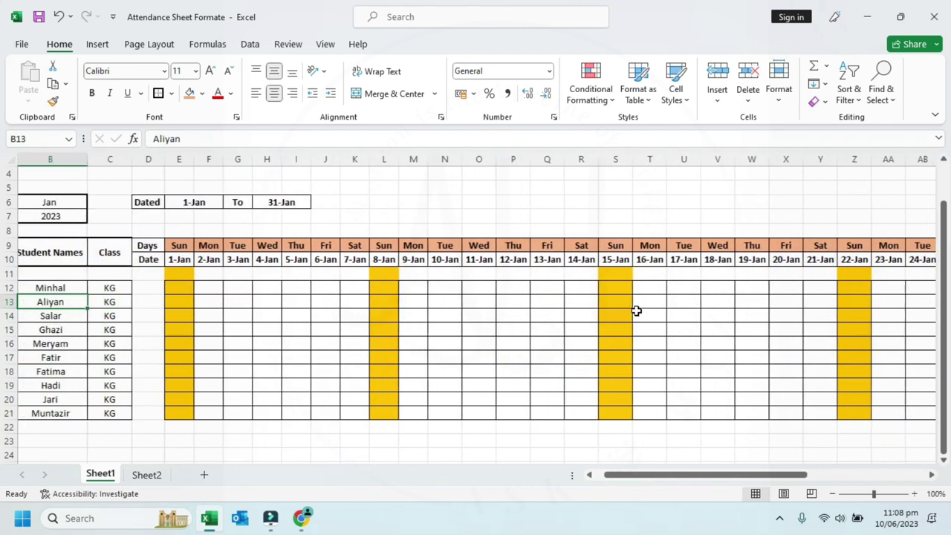
key(Right)
key(Left)
key(Left)
key(Right)
Step: Undo to restore the earlier P marks, then enter L, P and P marks in the grid
key(Right)
key(Right)
key(Right)
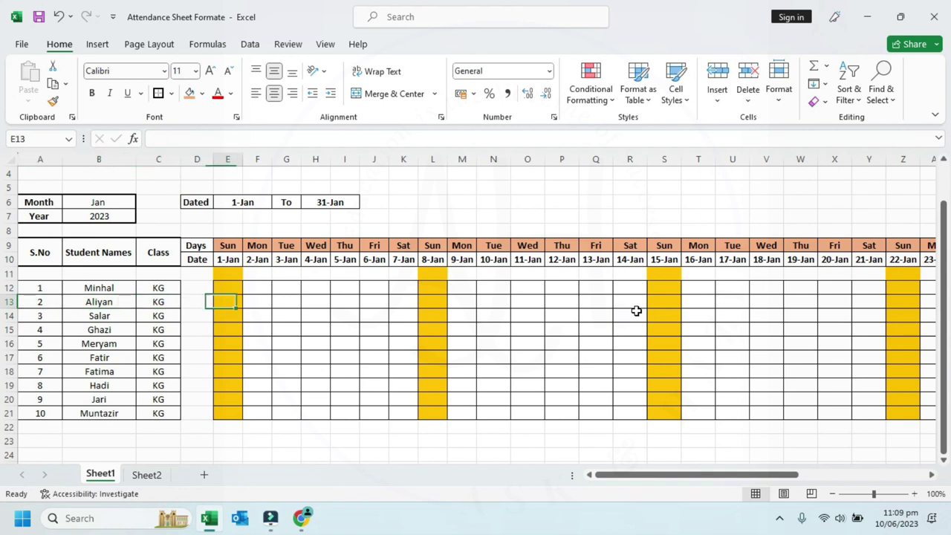
key(Right)
key(Up)
key(Left)
key(Right)
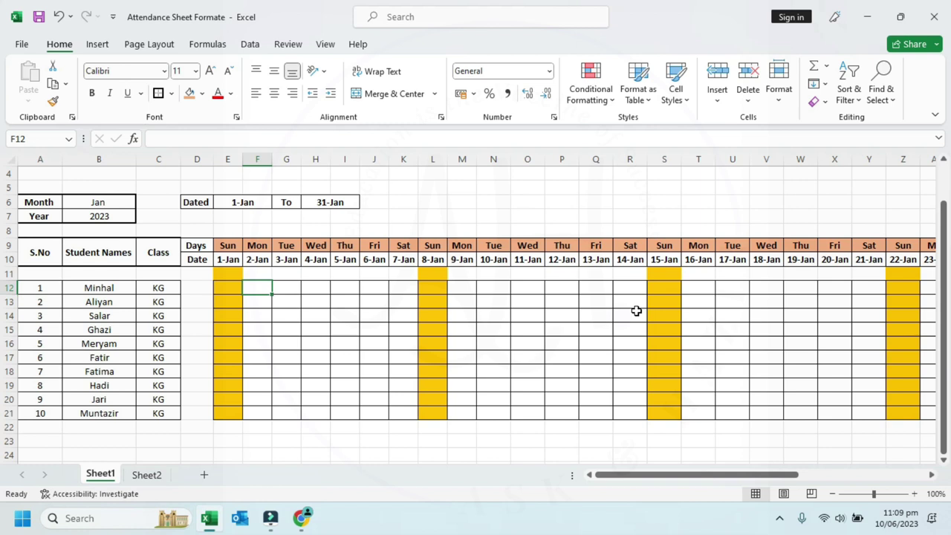
key(ctrl+z)
key(Up)
key(Up)
key(Up)
key(Up)
text(L)
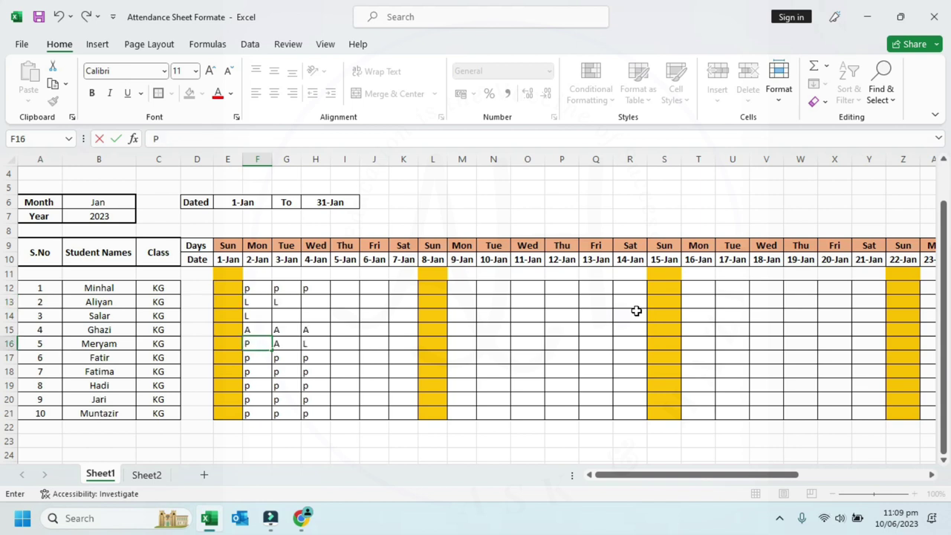
key(Up)
key(Up)
key(Right)
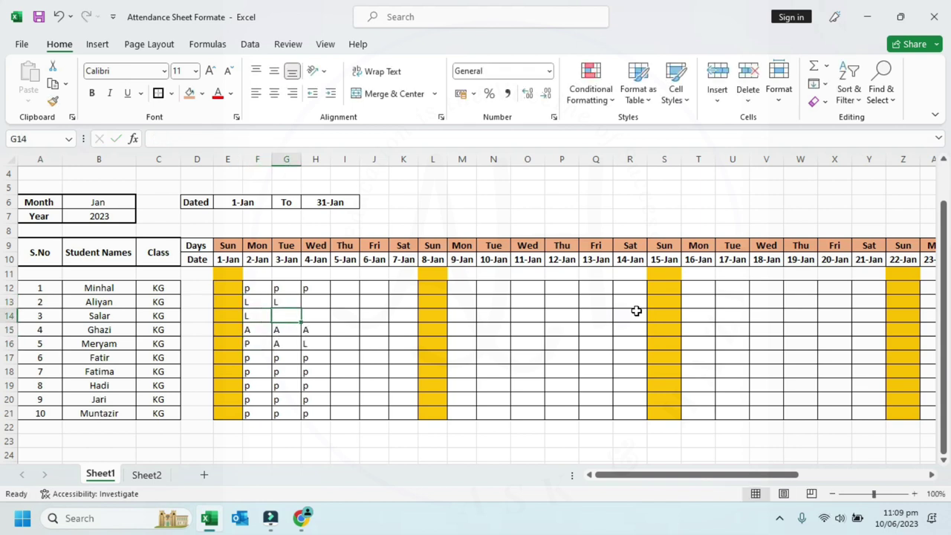
text(P)
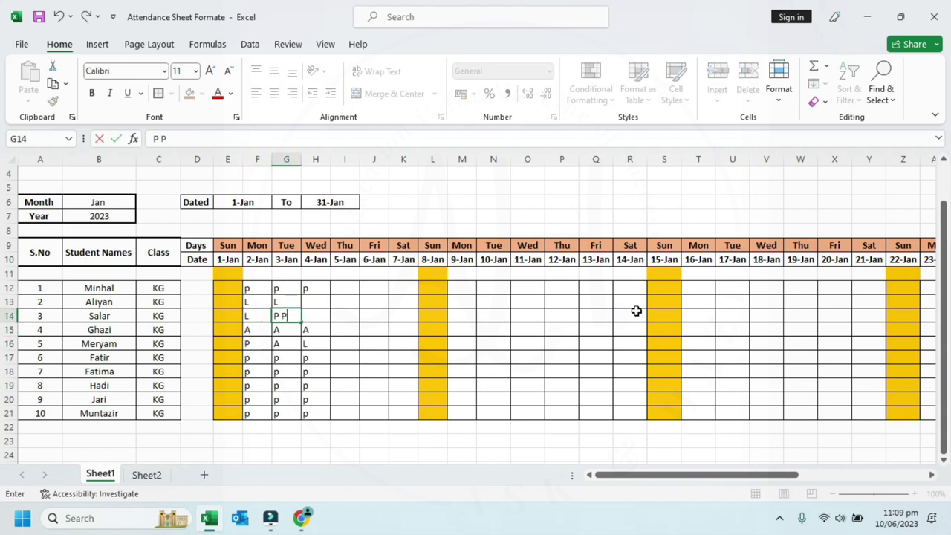
key(Right)
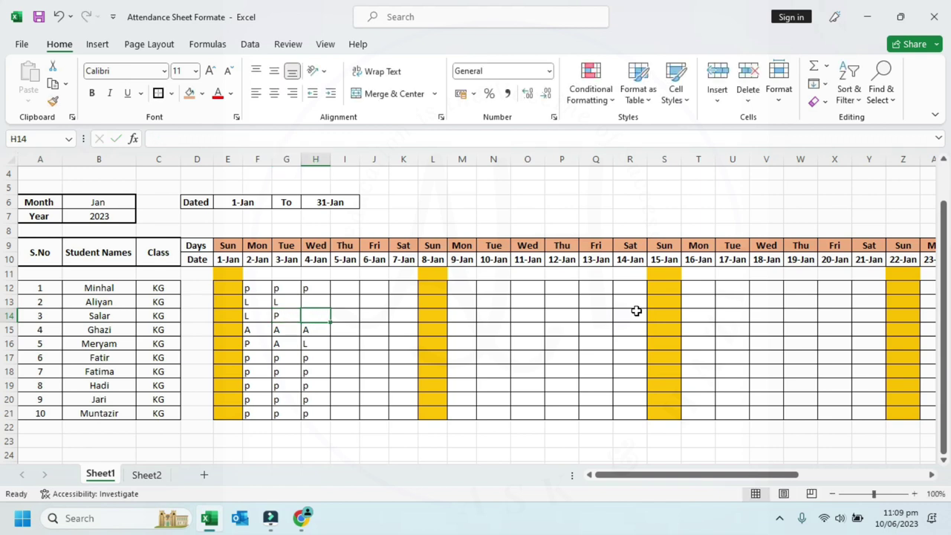
text(P)
key(Right)
key(Right)
key(Right)
key(Right)
key(Right)
key(Right)
key(Right)
key(Right)
key(Right)
key(Right)
key(Right)
key(Right)
key(Right)
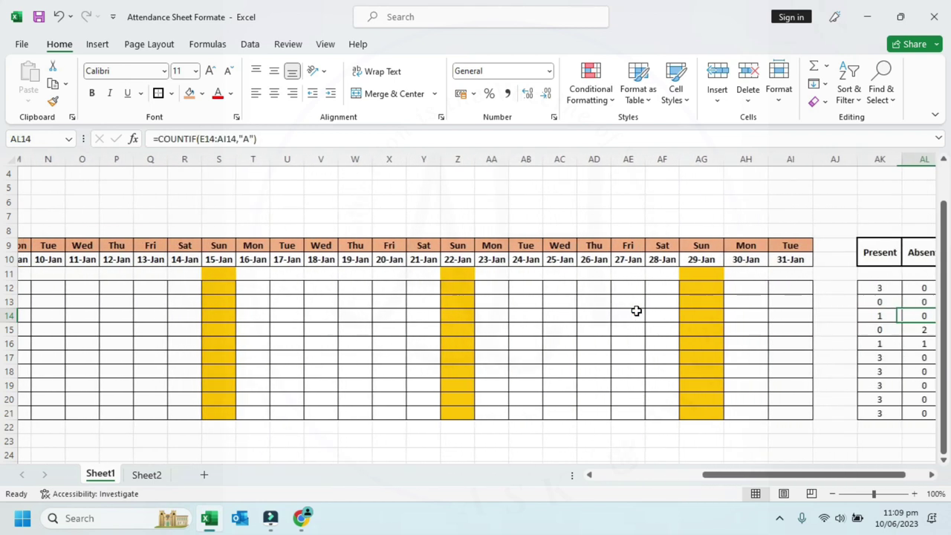
Step: Check the updated Present, Absent and Leave totals in AK:AM; the first student shows 11/6/9
key(Left)
key(Up)
key(Up)
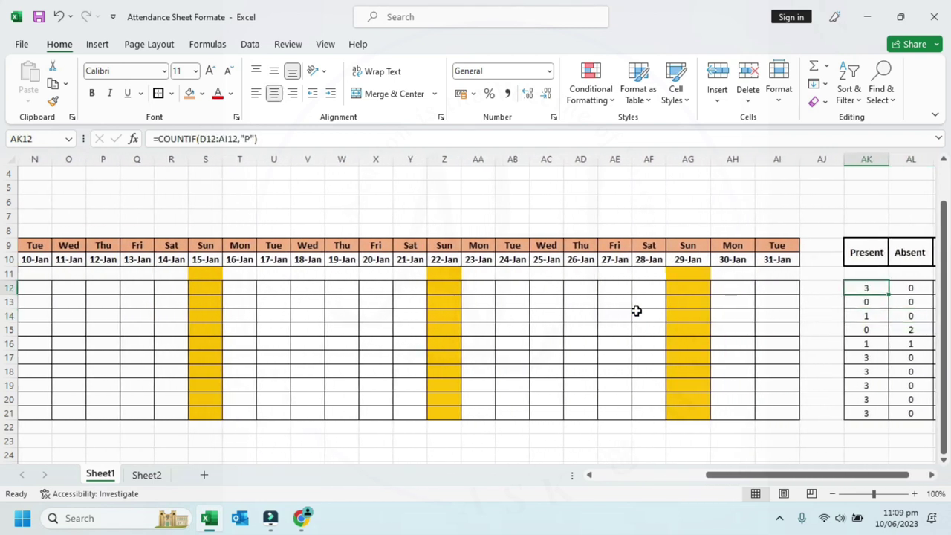
key(Right)
key(Right)
key(Down)
key(Left)
key(Left)
key(Up)
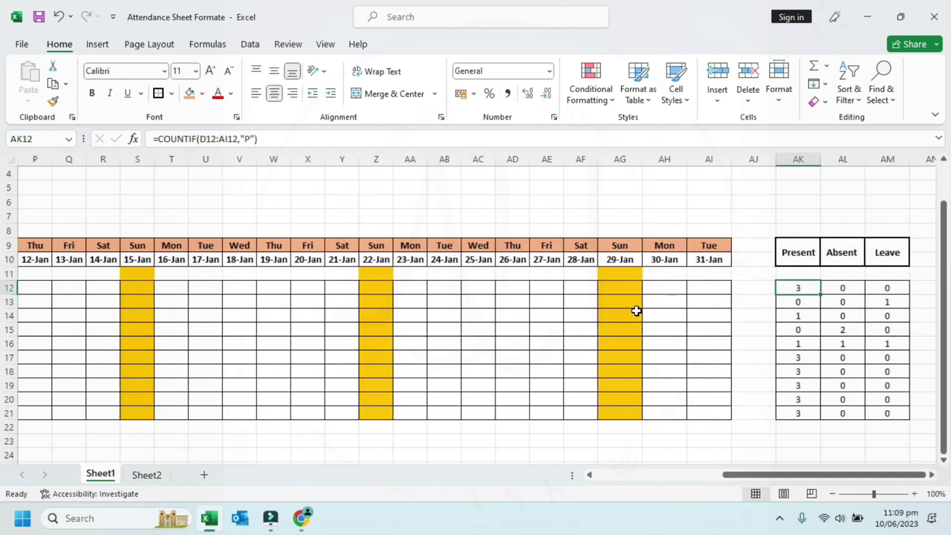
key(Right)
key(Down)
key(Left)
key(Up)
key(Right)
key(Down)
key(Right)
key(Down)
key(Down)
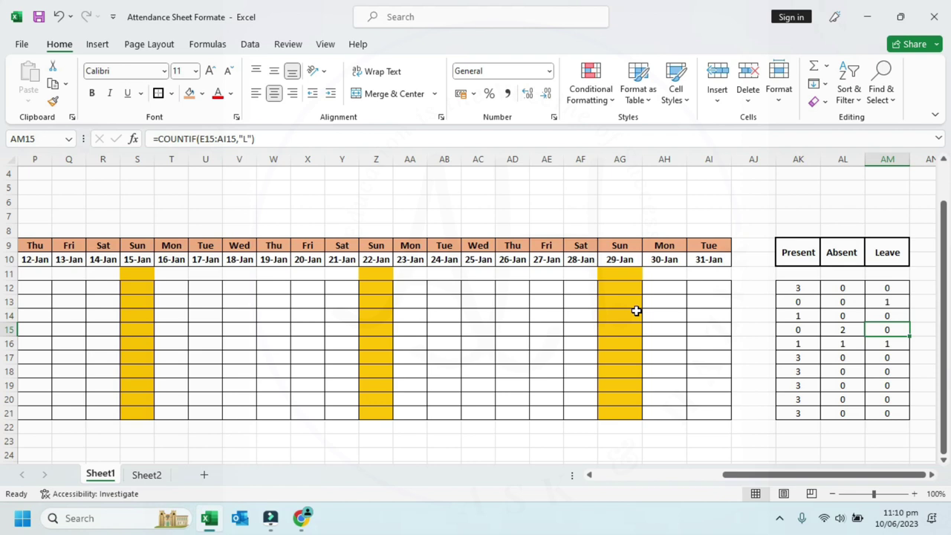
key(Left)
key(Left)
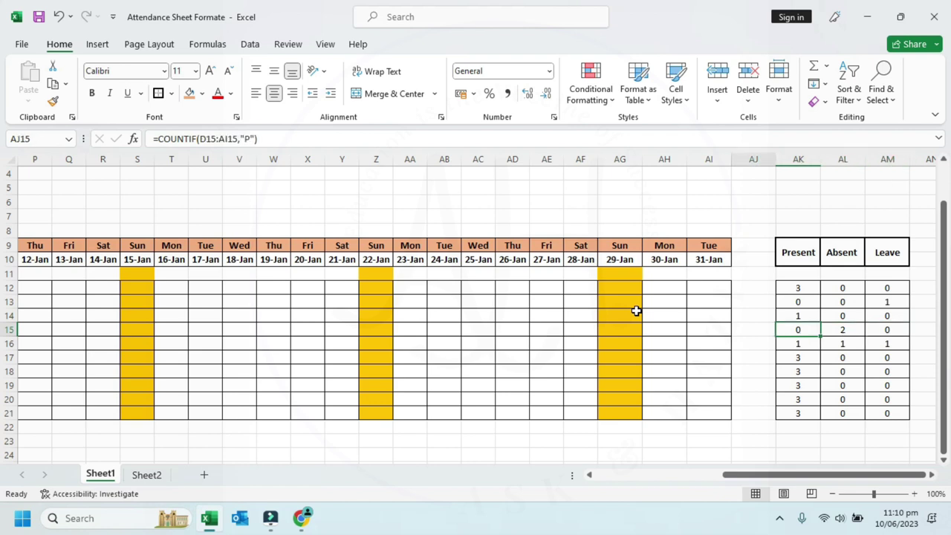
key(Left)
key(Left)
key(Left)
key(Left)
key(Left)
key(Left)
key(Left)
key(Left)
key(Left)
key(Left)
key(Right)
key(Right)
key(Up)
key(Up)
key(Up)
scroll(635, 311, right, 5)
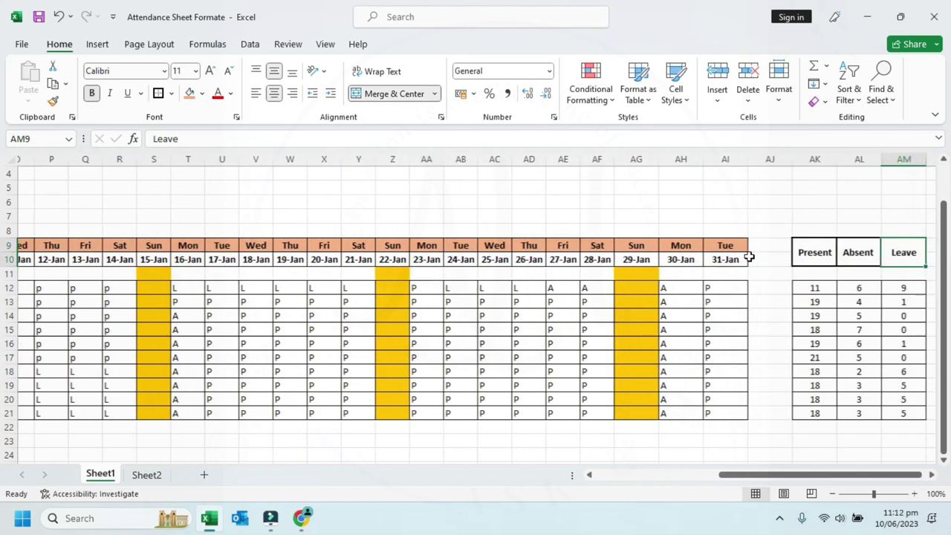
Step: Fill the Present summary column grey
click(749, 254)
key(Down)
key(Down)
key(Down)
key(Down)
key(Down)
key(Down)
key(Down)
key(Down)
key(Down)
key(Down)
key(Up)
key(Up)
key(Up)
key(Up)
key(Up)
key(Up)
key(Right)
key(Right)
key(Right)
key(Left)
key(Left)
key(Left)
key(Left)
key(Up)
key(Up)
key(Up)
key(Up)
key(Right)
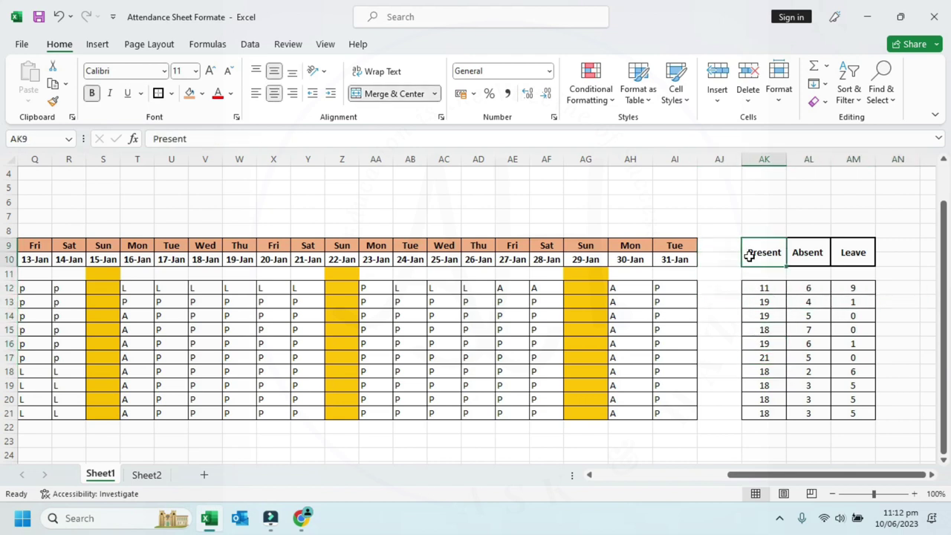
key(shift+Down)
key(shift+Down)
key(shift+Down)
key(shift+Down)
key(shift+Down)
key(shift+Down)
key(shift+Down)
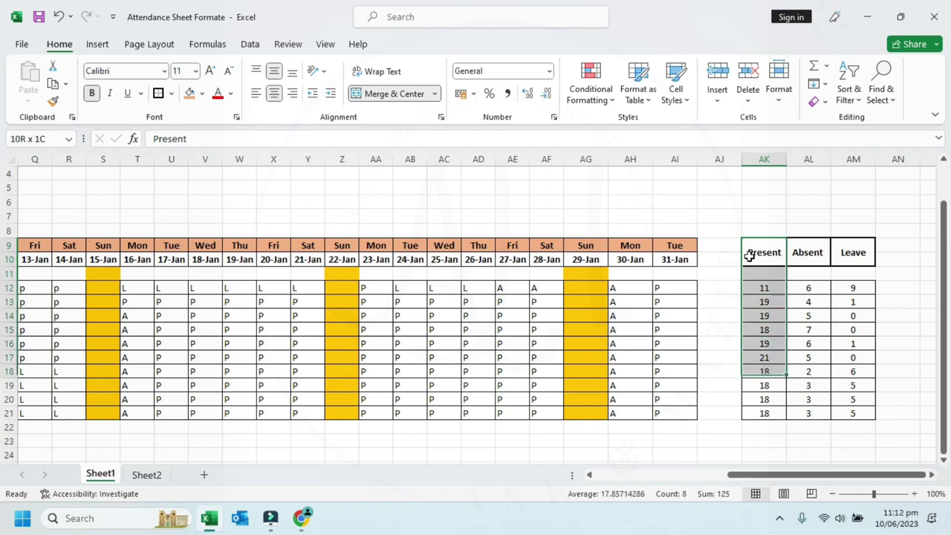
key(shift+Down)
key(shift+Down)
key(shift+Down)
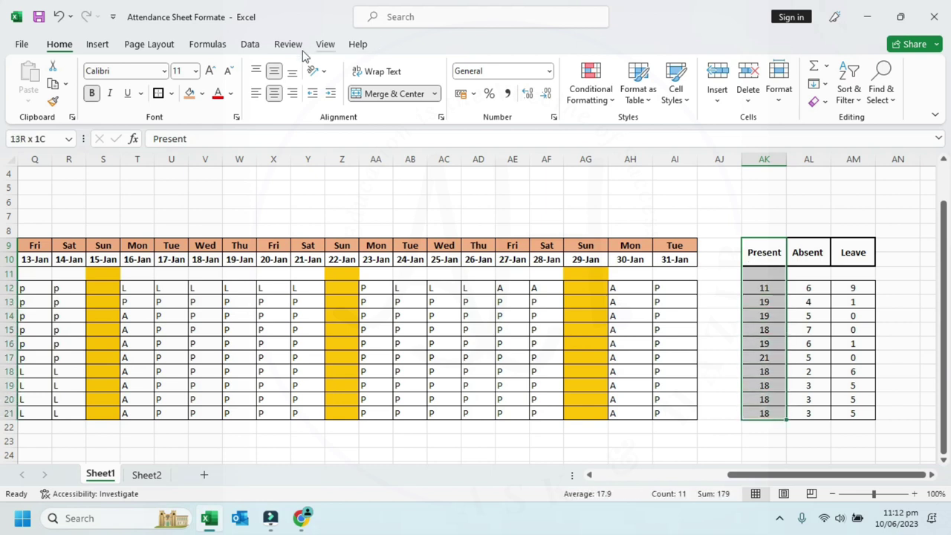
click(231, 94)
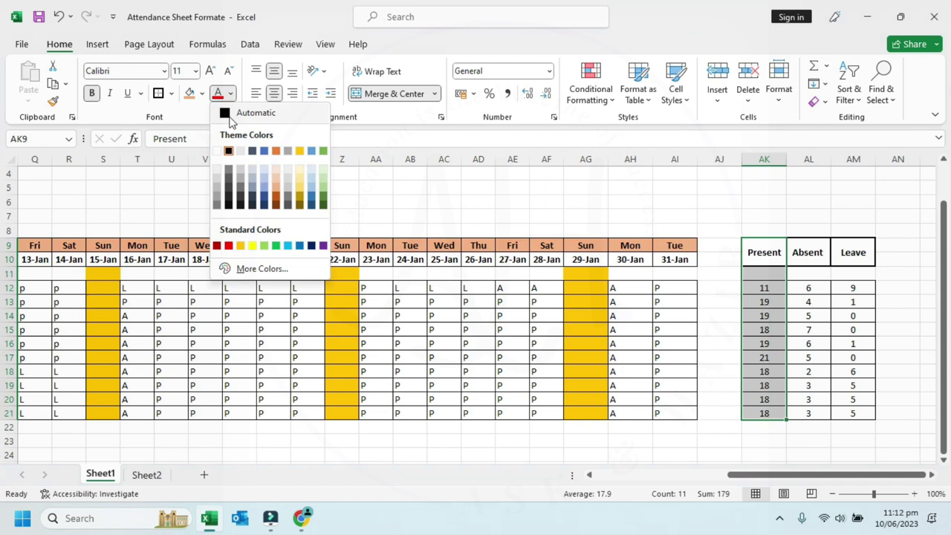
click(202, 94)
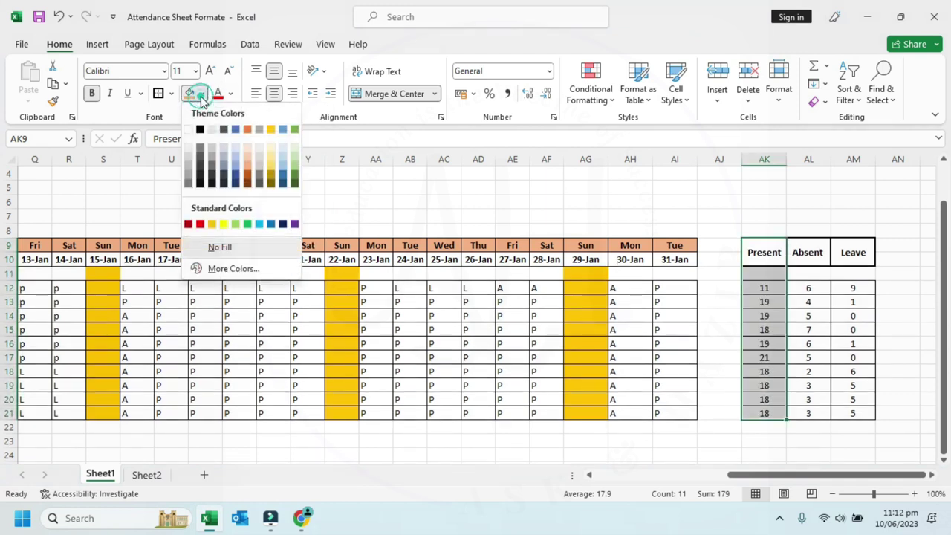
click(258, 131)
Step: Fill the Absent summary column red
drag(799, 255, 808, 413)
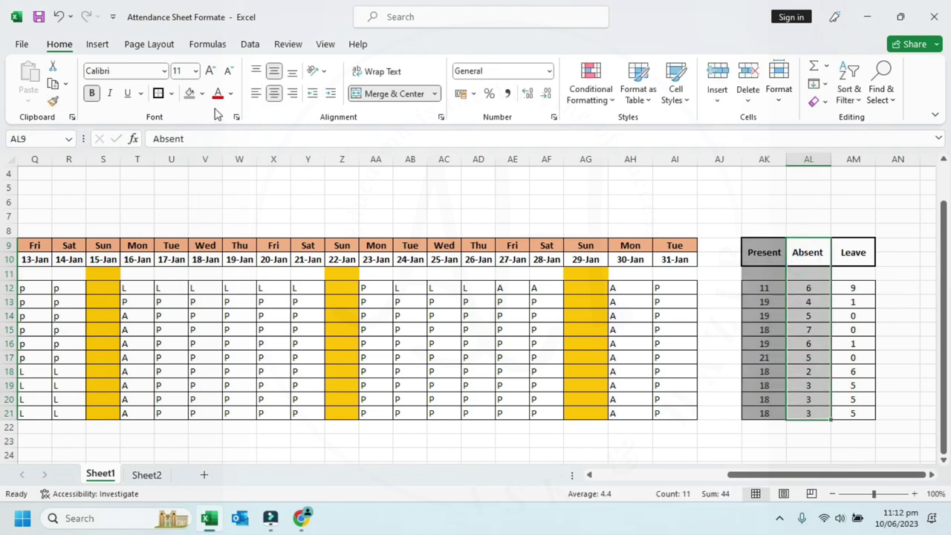
click(202, 94)
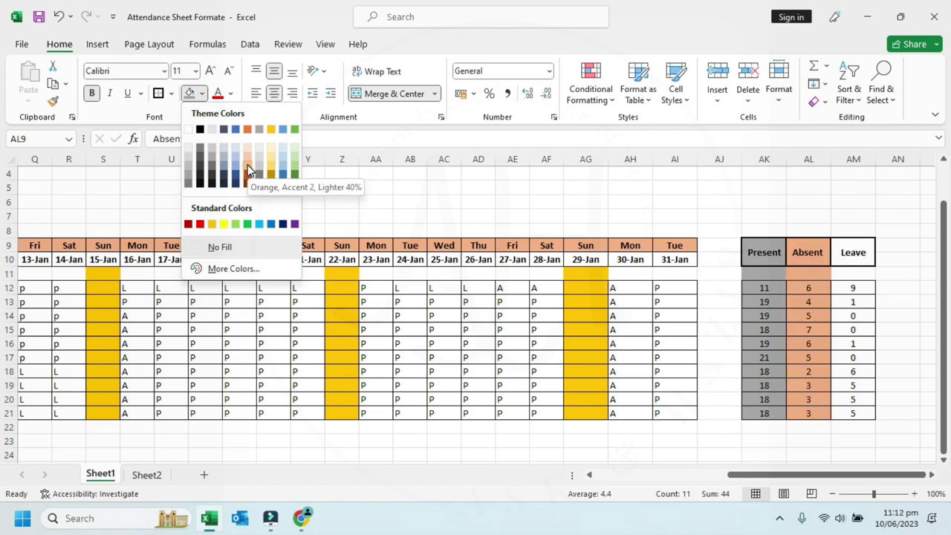
click(204, 226)
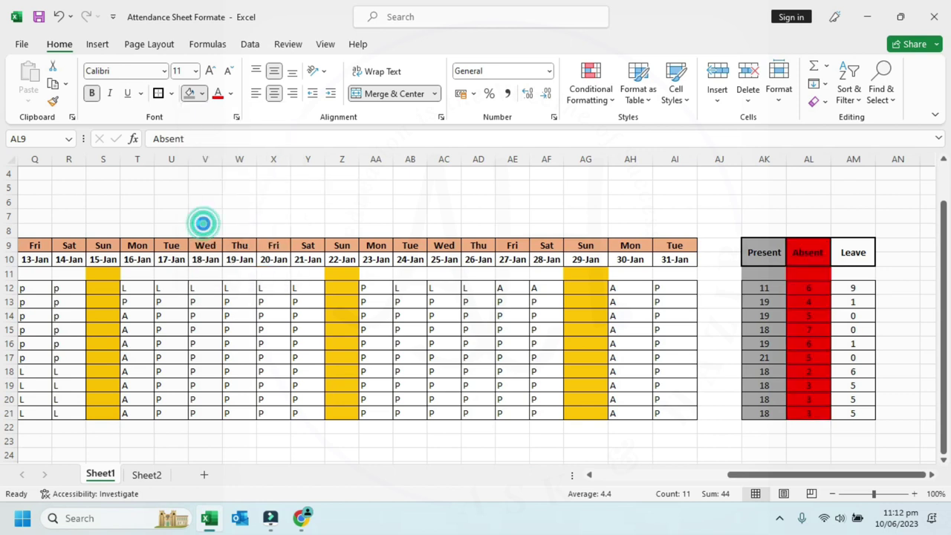
Step: Fill the Leave summary column light green
drag(840, 257, 846, 411)
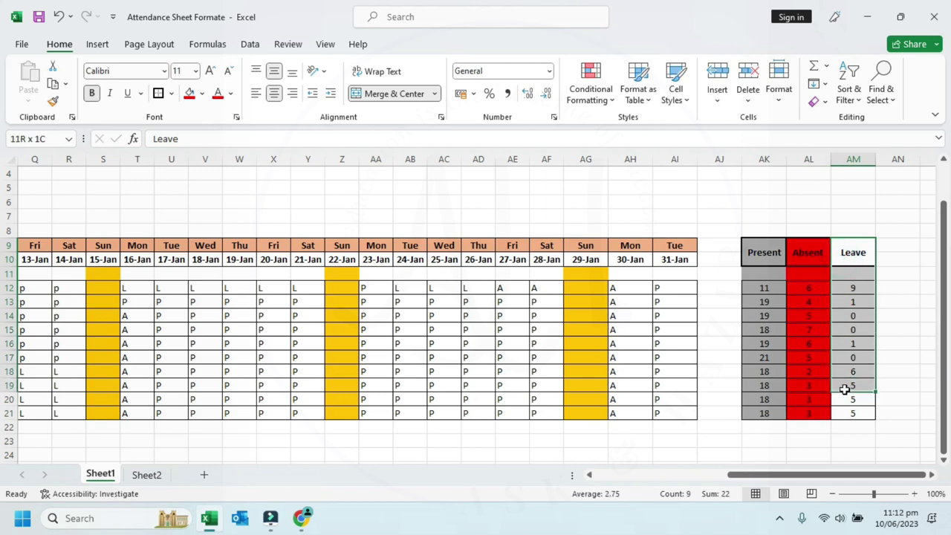
click(202, 94)
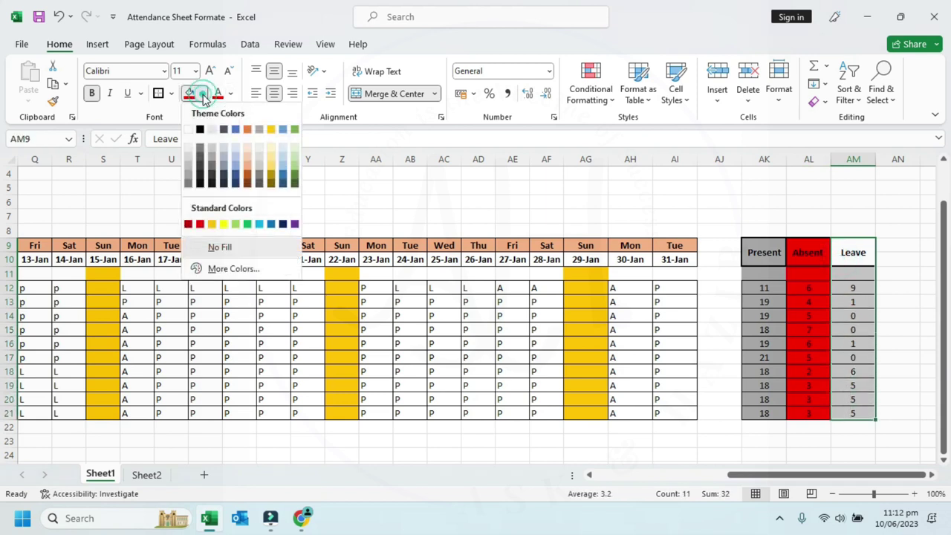
click(242, 226)
click(791, 300)
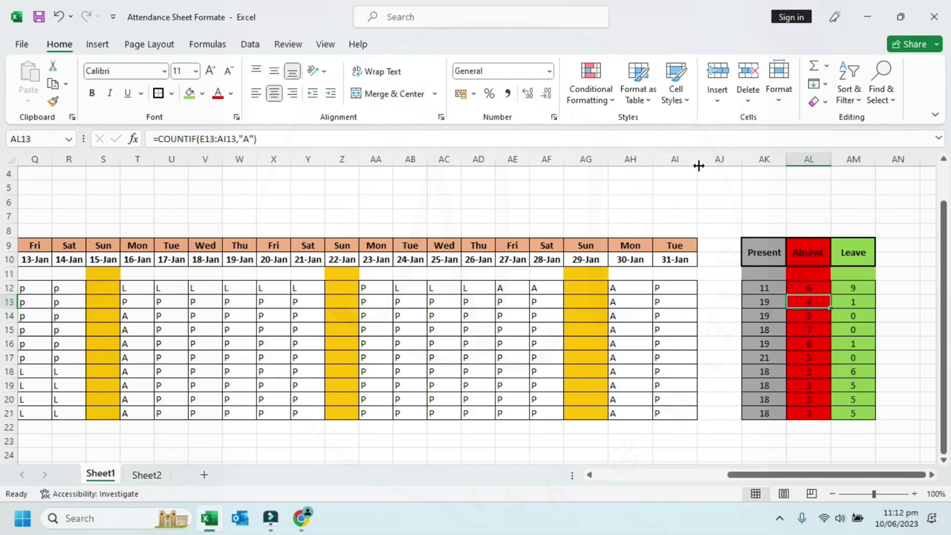
Step: Centre the P, A and L marks across the date columns E:AI
drag(682, 159, 4, 89)
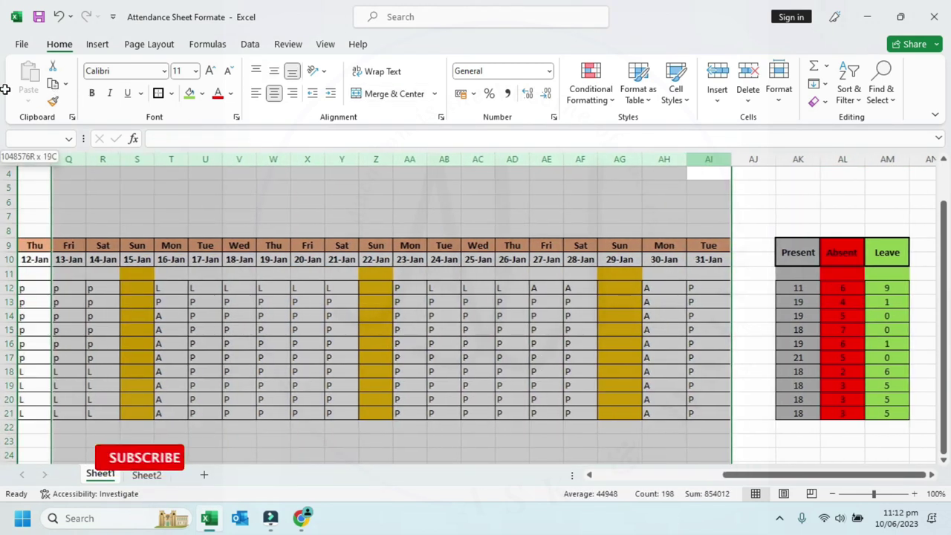
mouse_move(5, 89)
mouse_down()
mouse_move(287, 125)
mouse_move(229, 118)
mouse_up()
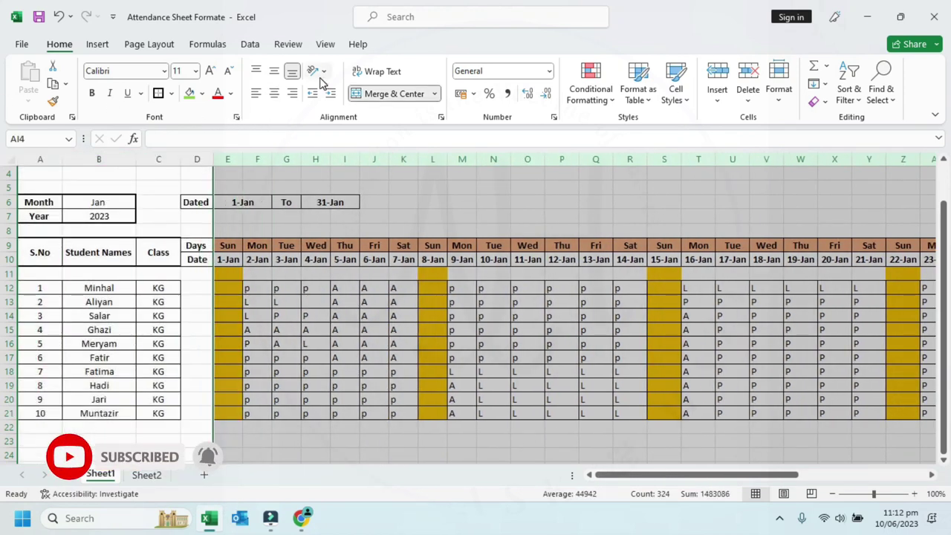
click(272, 95)
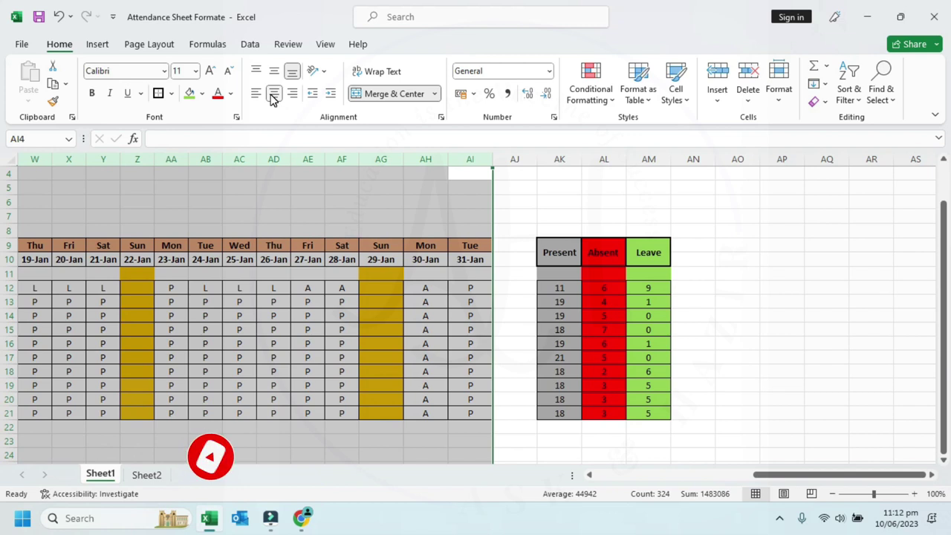
click(515, 323)
key(Up)
key(Up)
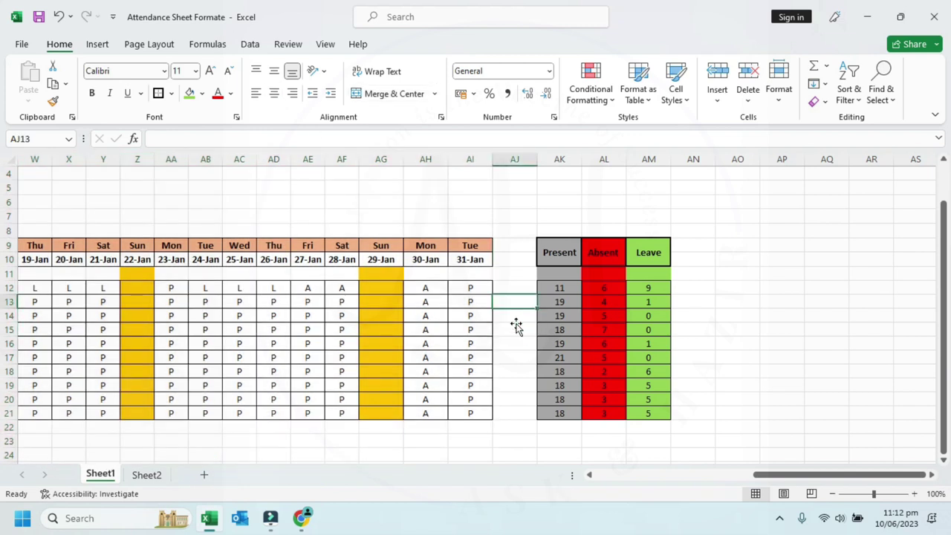
key(Up)
key(Up)
key(Up)
key(Left)
key(Left)
key(Left)
key(Left)
key(Left)
key(Left)
key(Left)
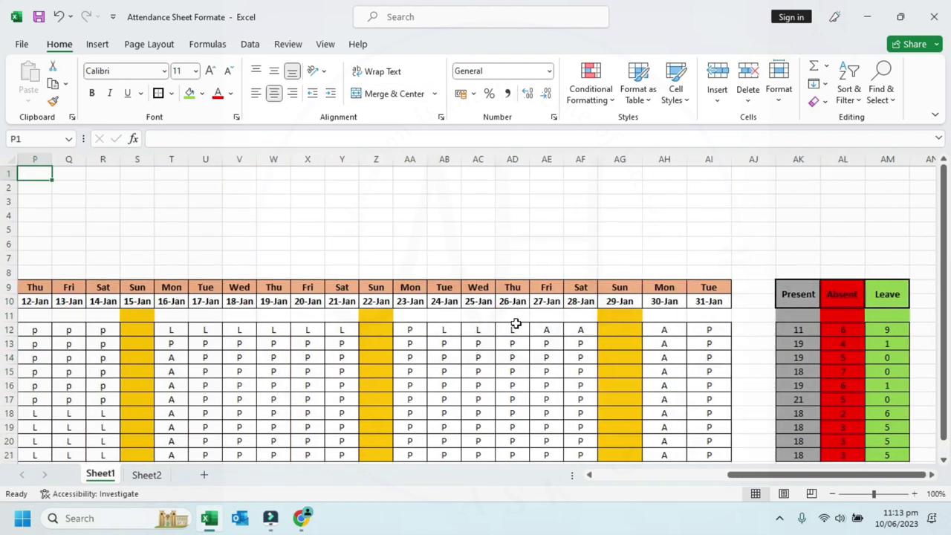
key(Left)
key(Left)
key(Left)
Step: Merge and centre the Attendance Sheet and KG Class titles across the table width
key(shift+Right)
key(shift+Right)
key(shift+Right)
key(shift+Right)
key(shift+Right)
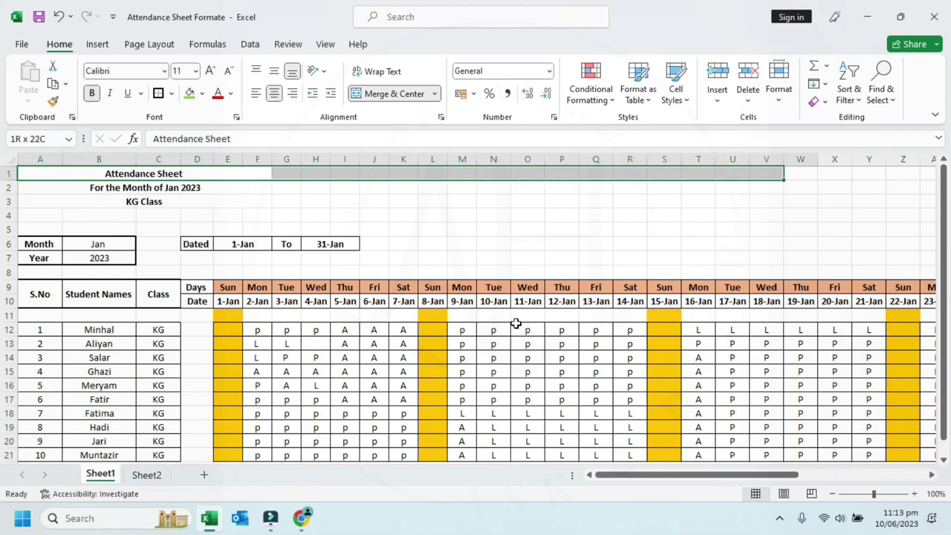
key(shift+Right)
key(shift+Right)
key(shift+Right)
key(shift+Right)
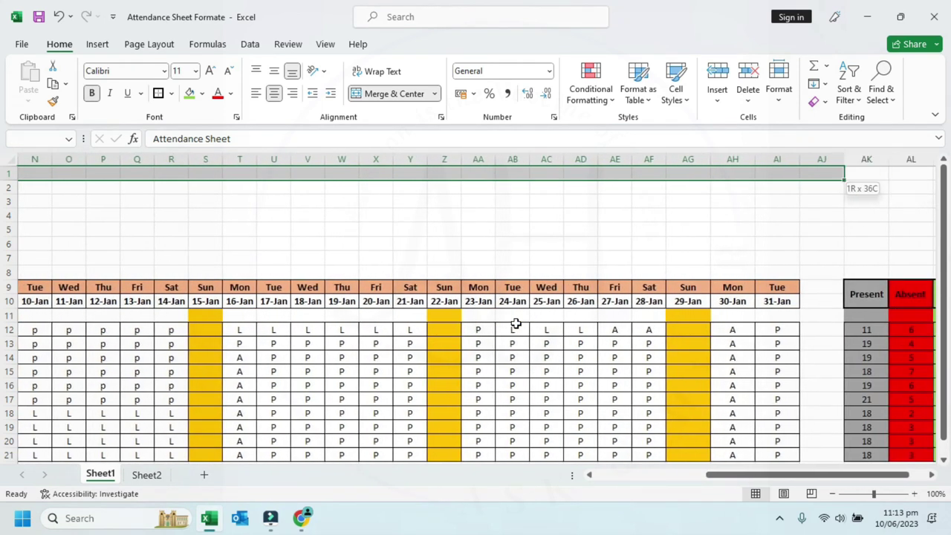
click(385, 93)
key(Down)
key(Down)
key(shift+Right)
key(shift+Right)
key(shift+Right)
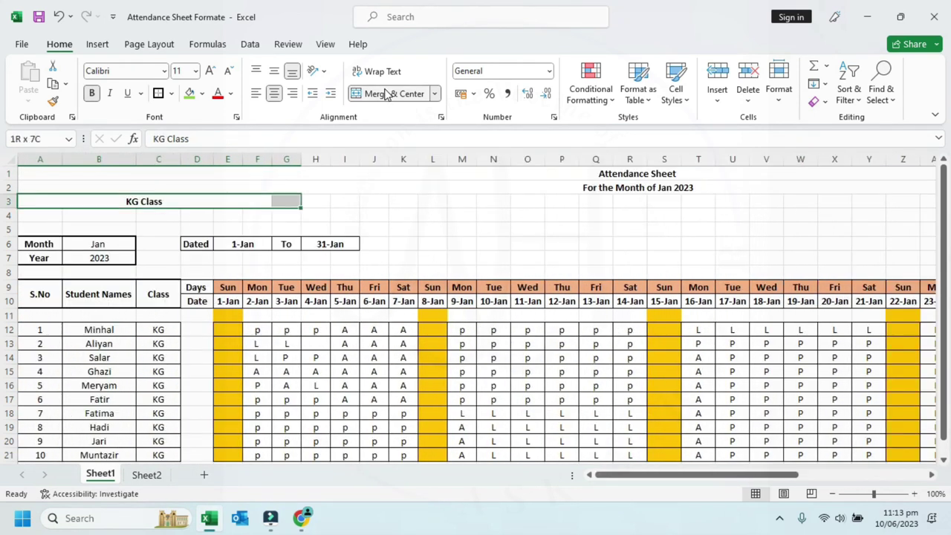
key(shift+Right)
key(shift+Right)
key(shift+Right)
key(shift+Right)
key(shift+Right)
key(shift+Right)
key(shift+Right)
key(shift+Right)
key(shift+Right)
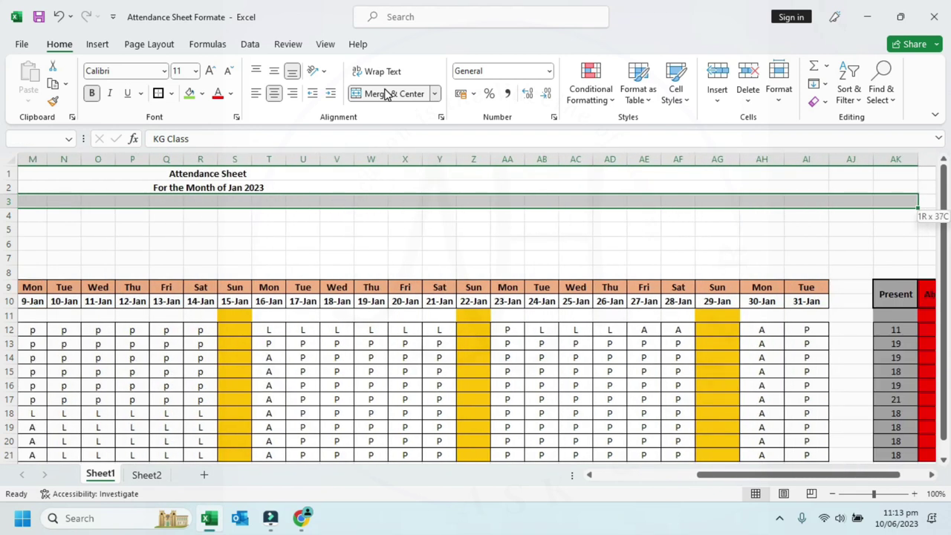
key(shift+Left)
key(shift+Left)
click(386, 93)
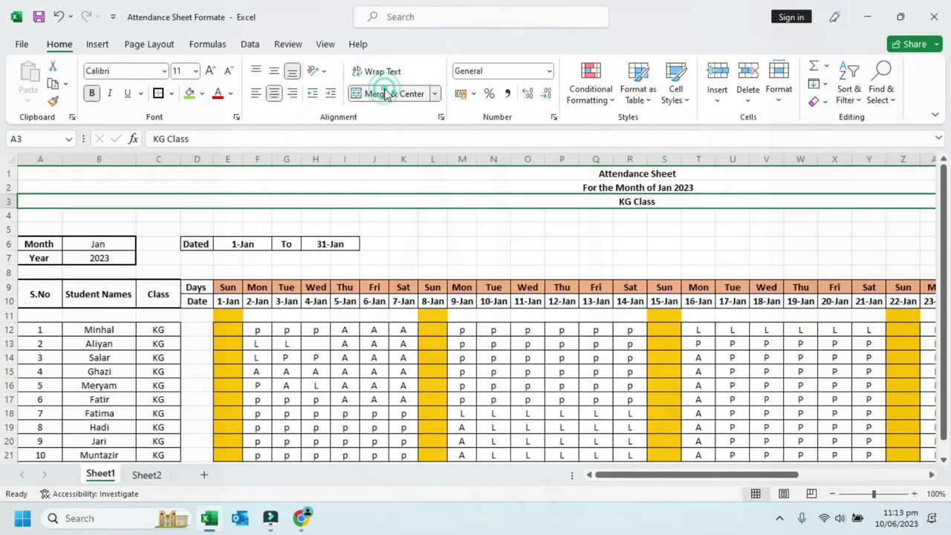
Step: Enlarge the three title rows to 20 pt
key(Up)
key(Up)
key(shift+Down)
key(shift+Down)
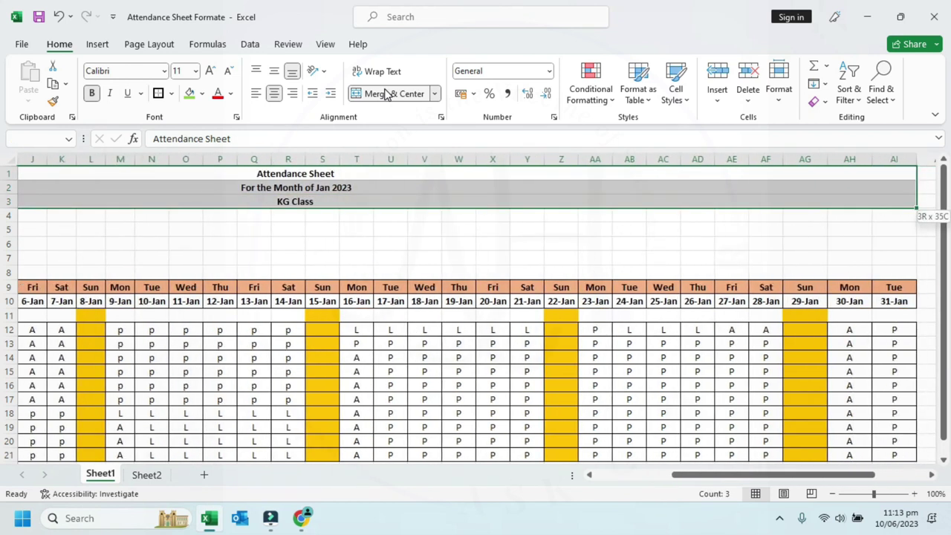
click(210, 70)
click(211, 71)
click(210, 71)
click(211, 71)
click(211, 70)
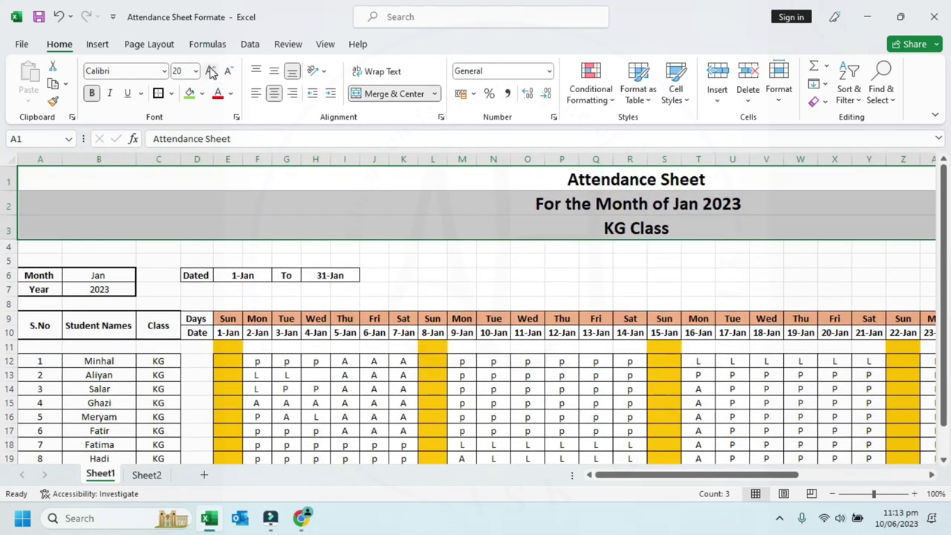
drag(205, 257, 345, 277)
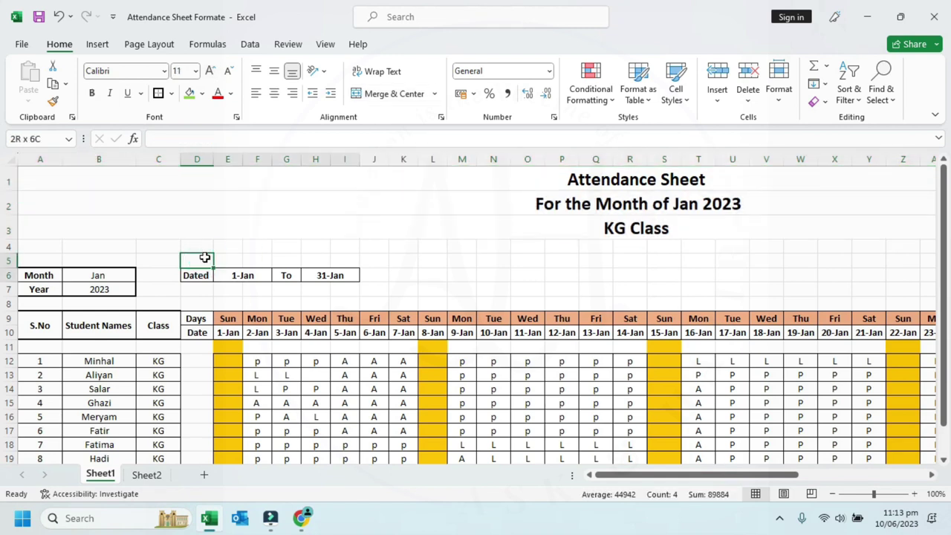
Step: Apply Times New Roman to the entire attendance table
click(160, 329)
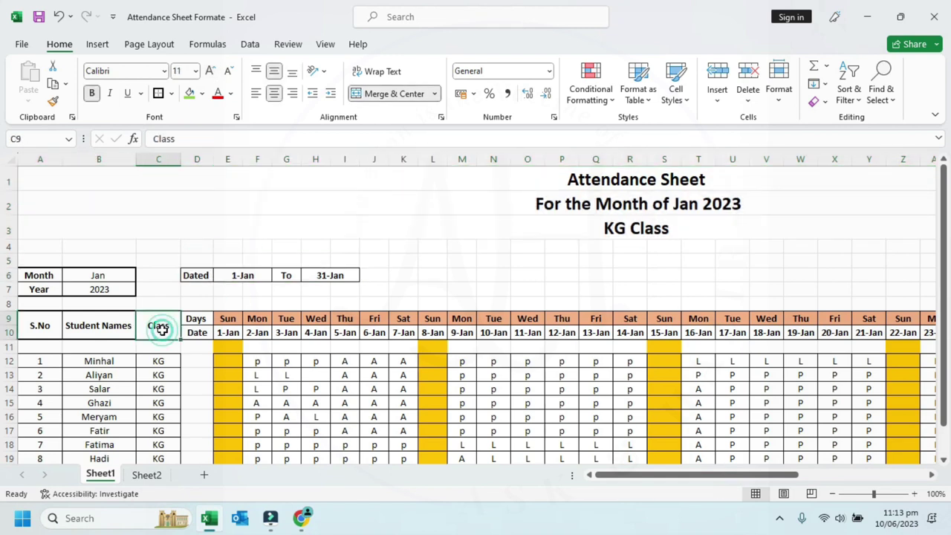
key(ctrl+a)
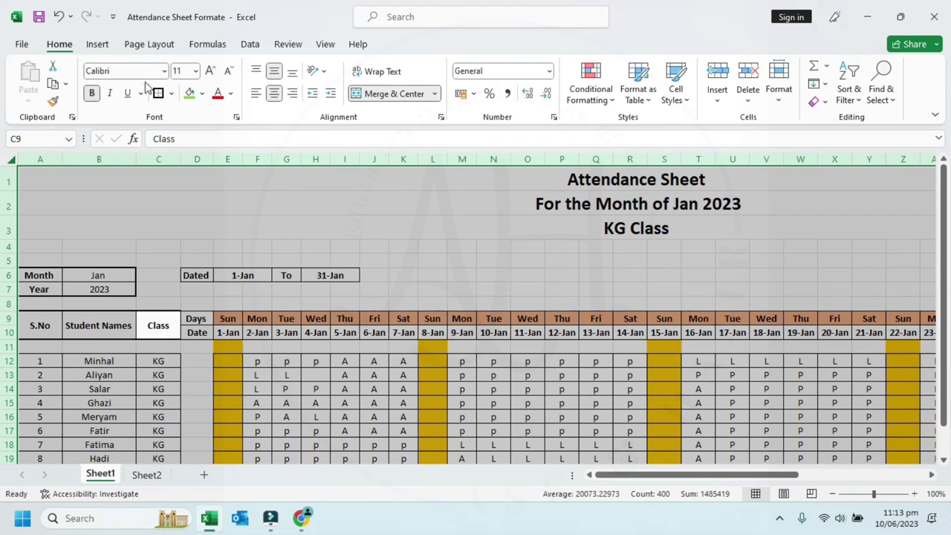
click(164, 72)
text(ti)
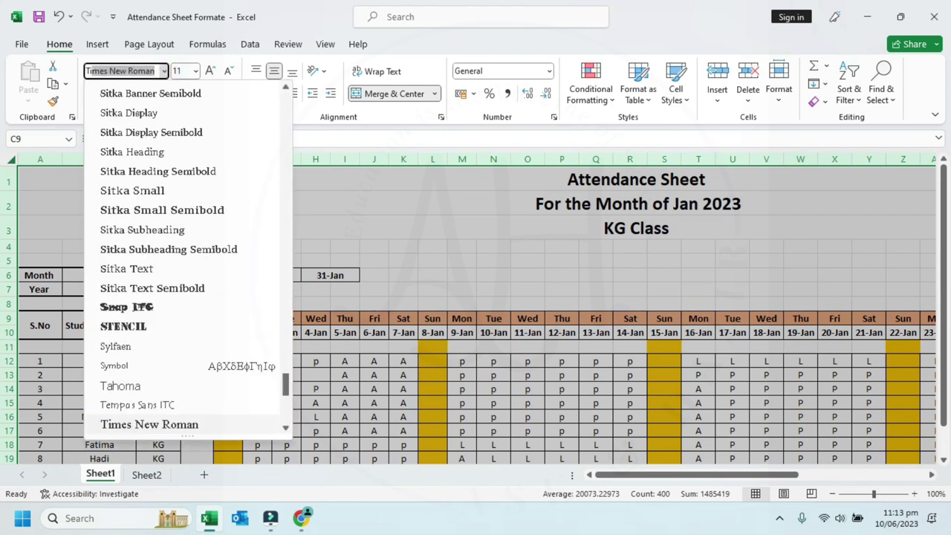
key(Return)
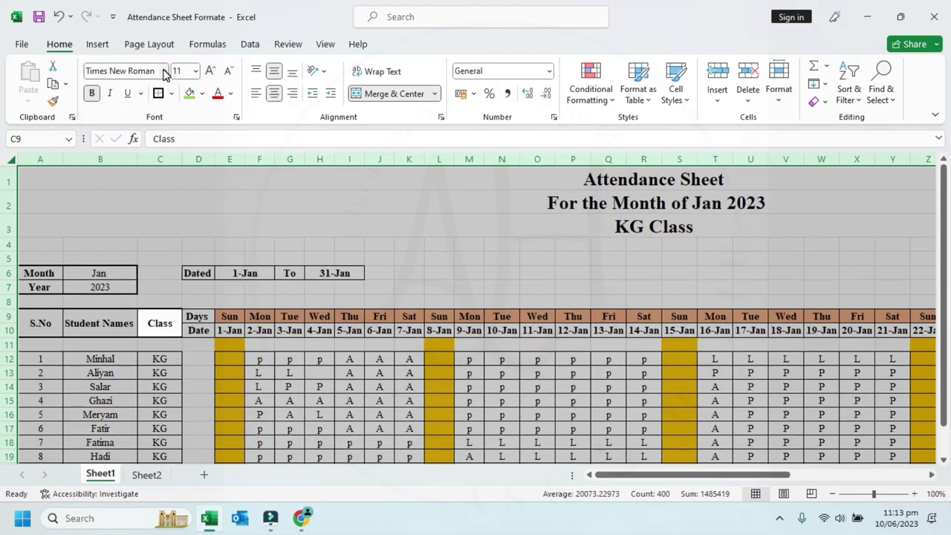
scroll(368, 351, down, 1)
click(368, 351)
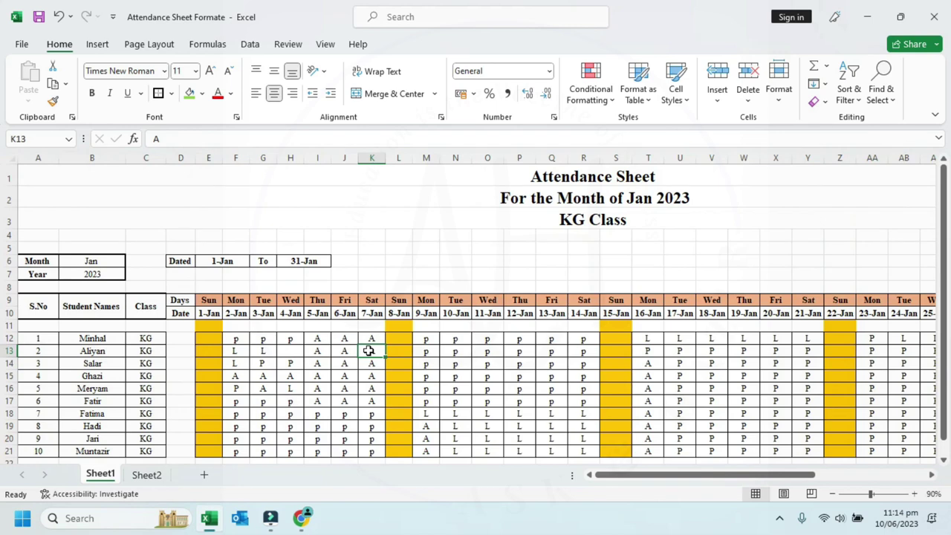
click(371, 301)
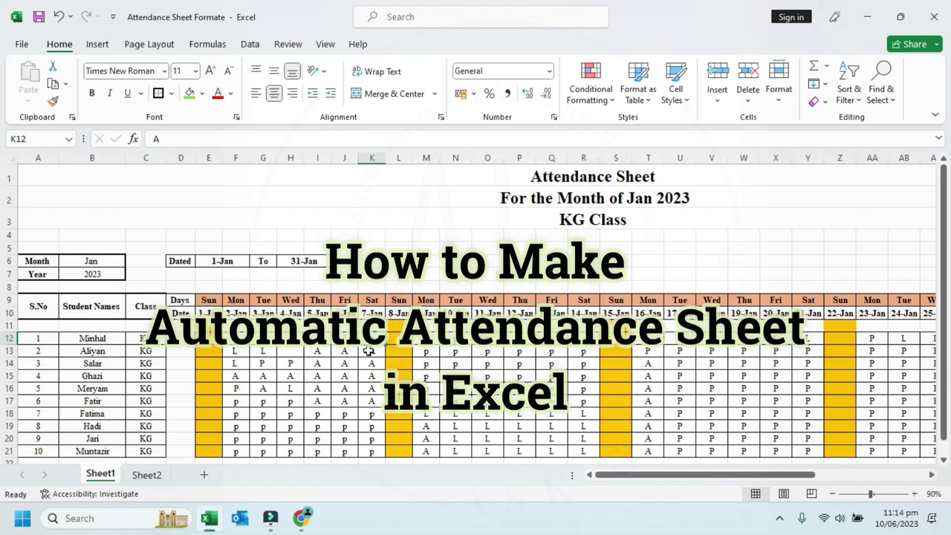
Step: Set Page Setup to Landscape, fitted to 1 page wide by 1 tall
click(20, 44)
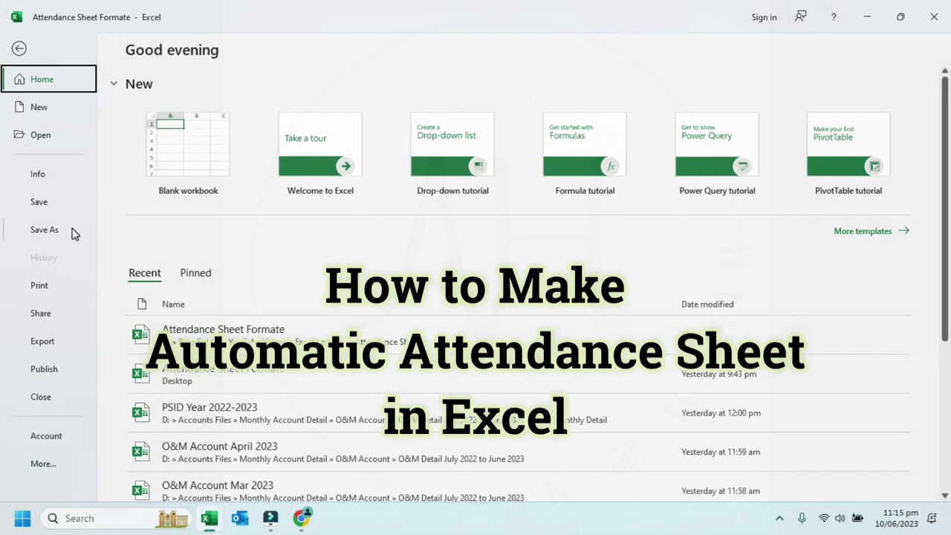
click(50, 286)
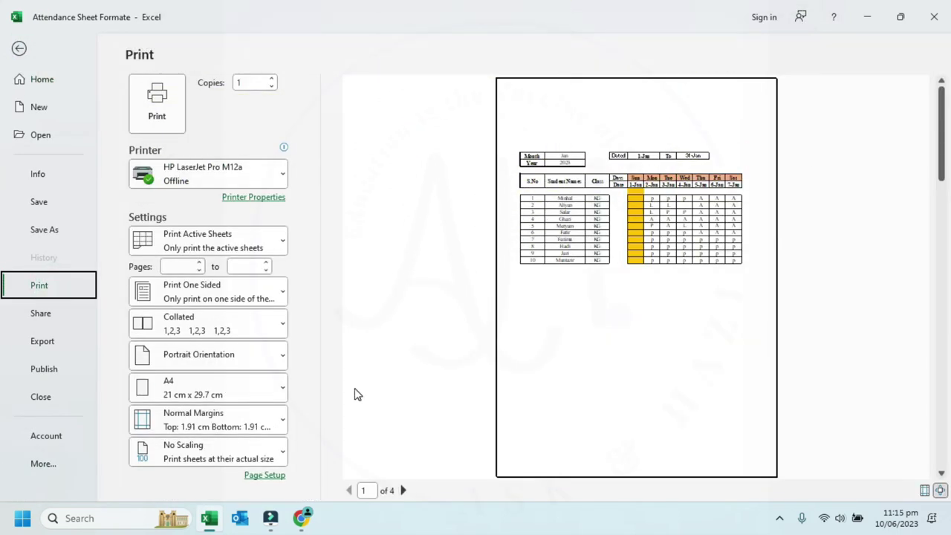
click(265, 475)
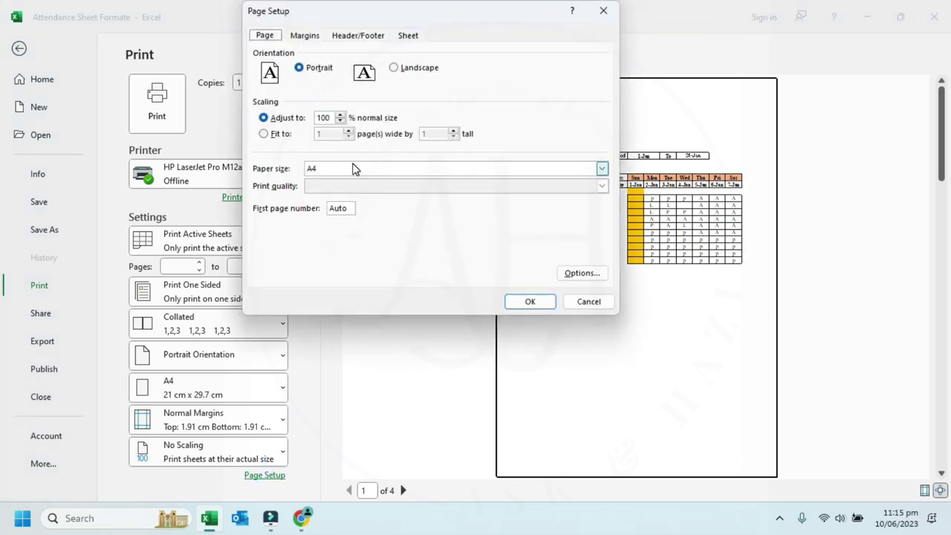
click(394, 68)
click(281, 135)
click(520, 303)
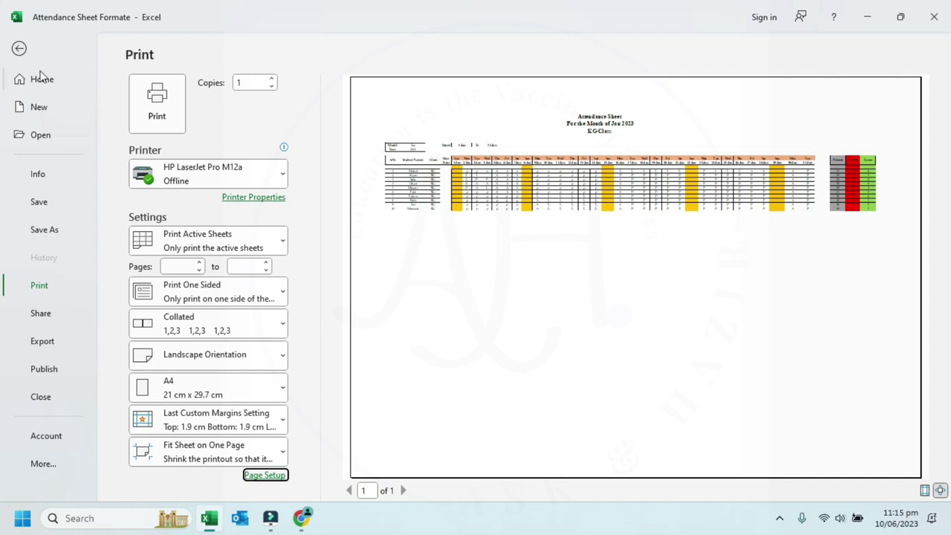
click(20, 51)
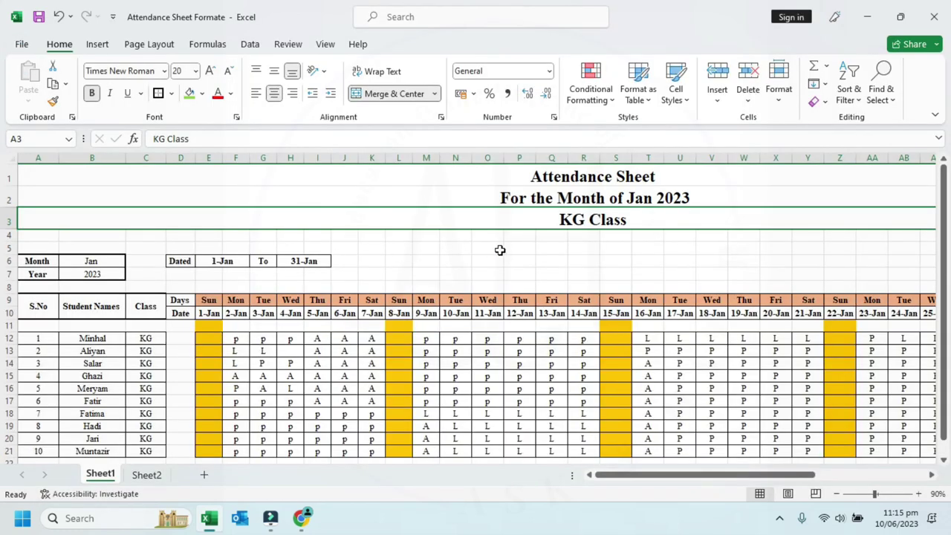